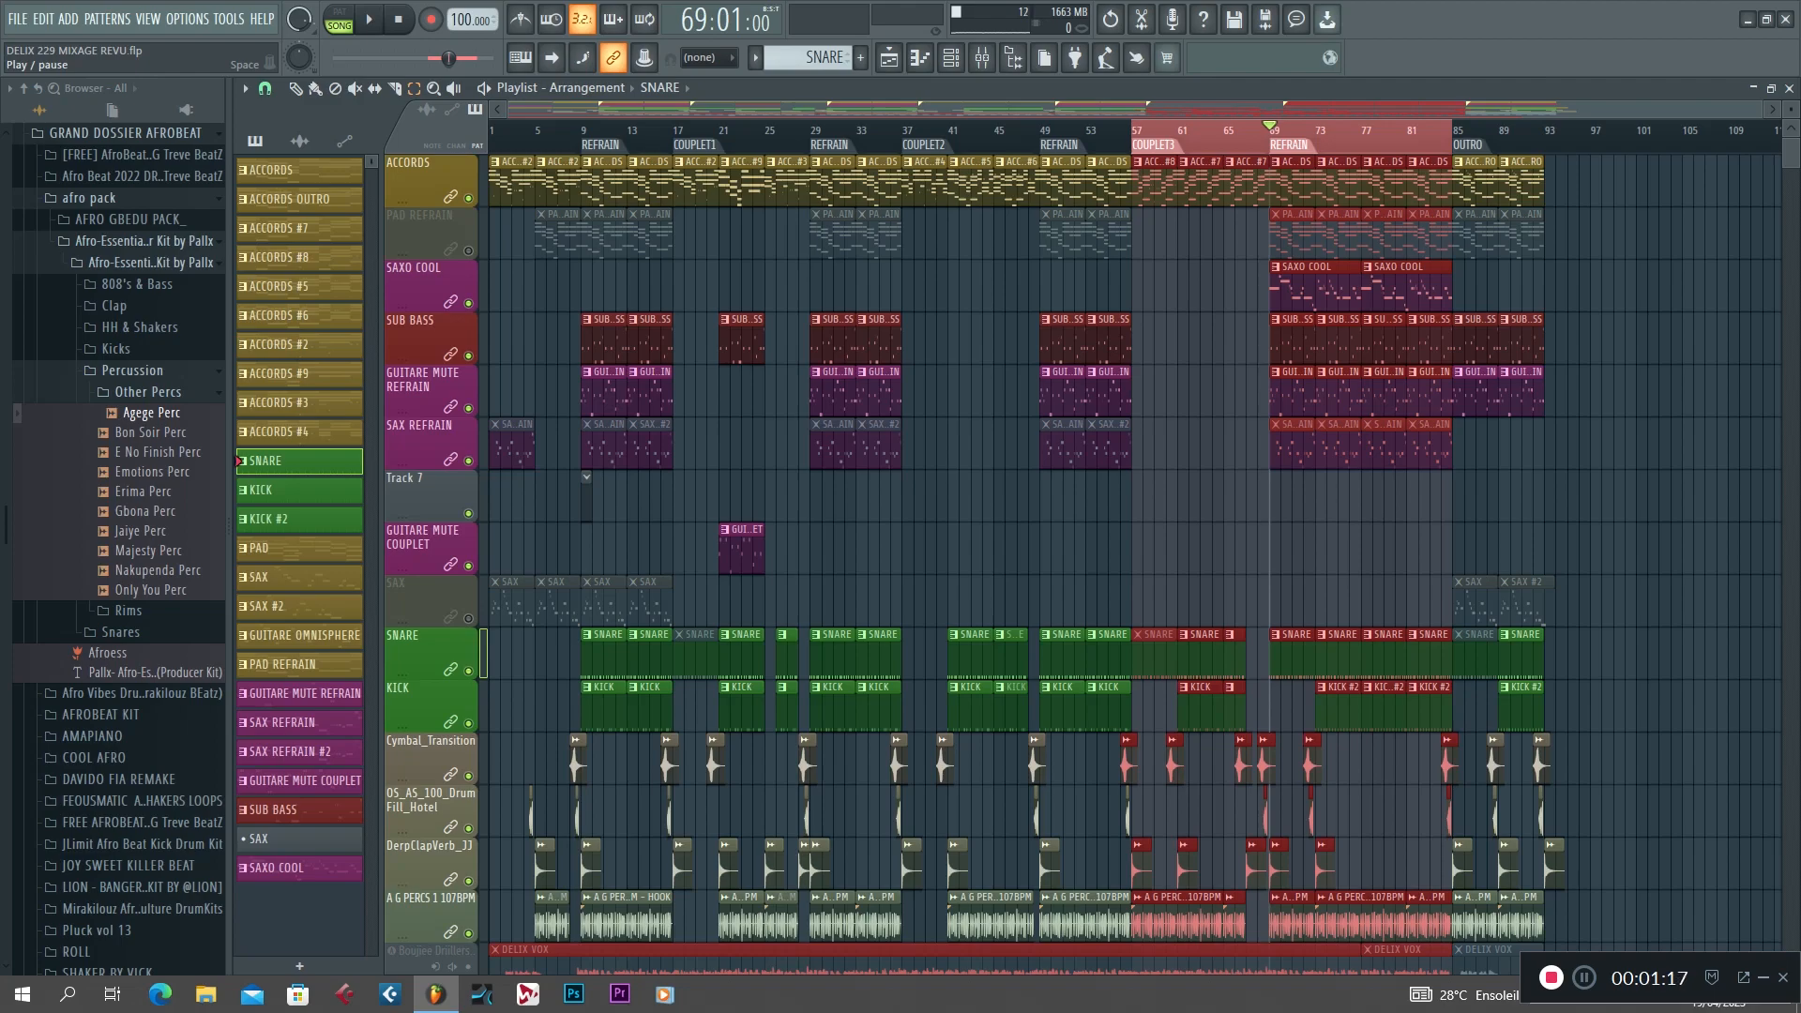
# Play the arrangement from the REFRAIN section at bar 69, pausing and resuming playback.
pyautogui.press('space')
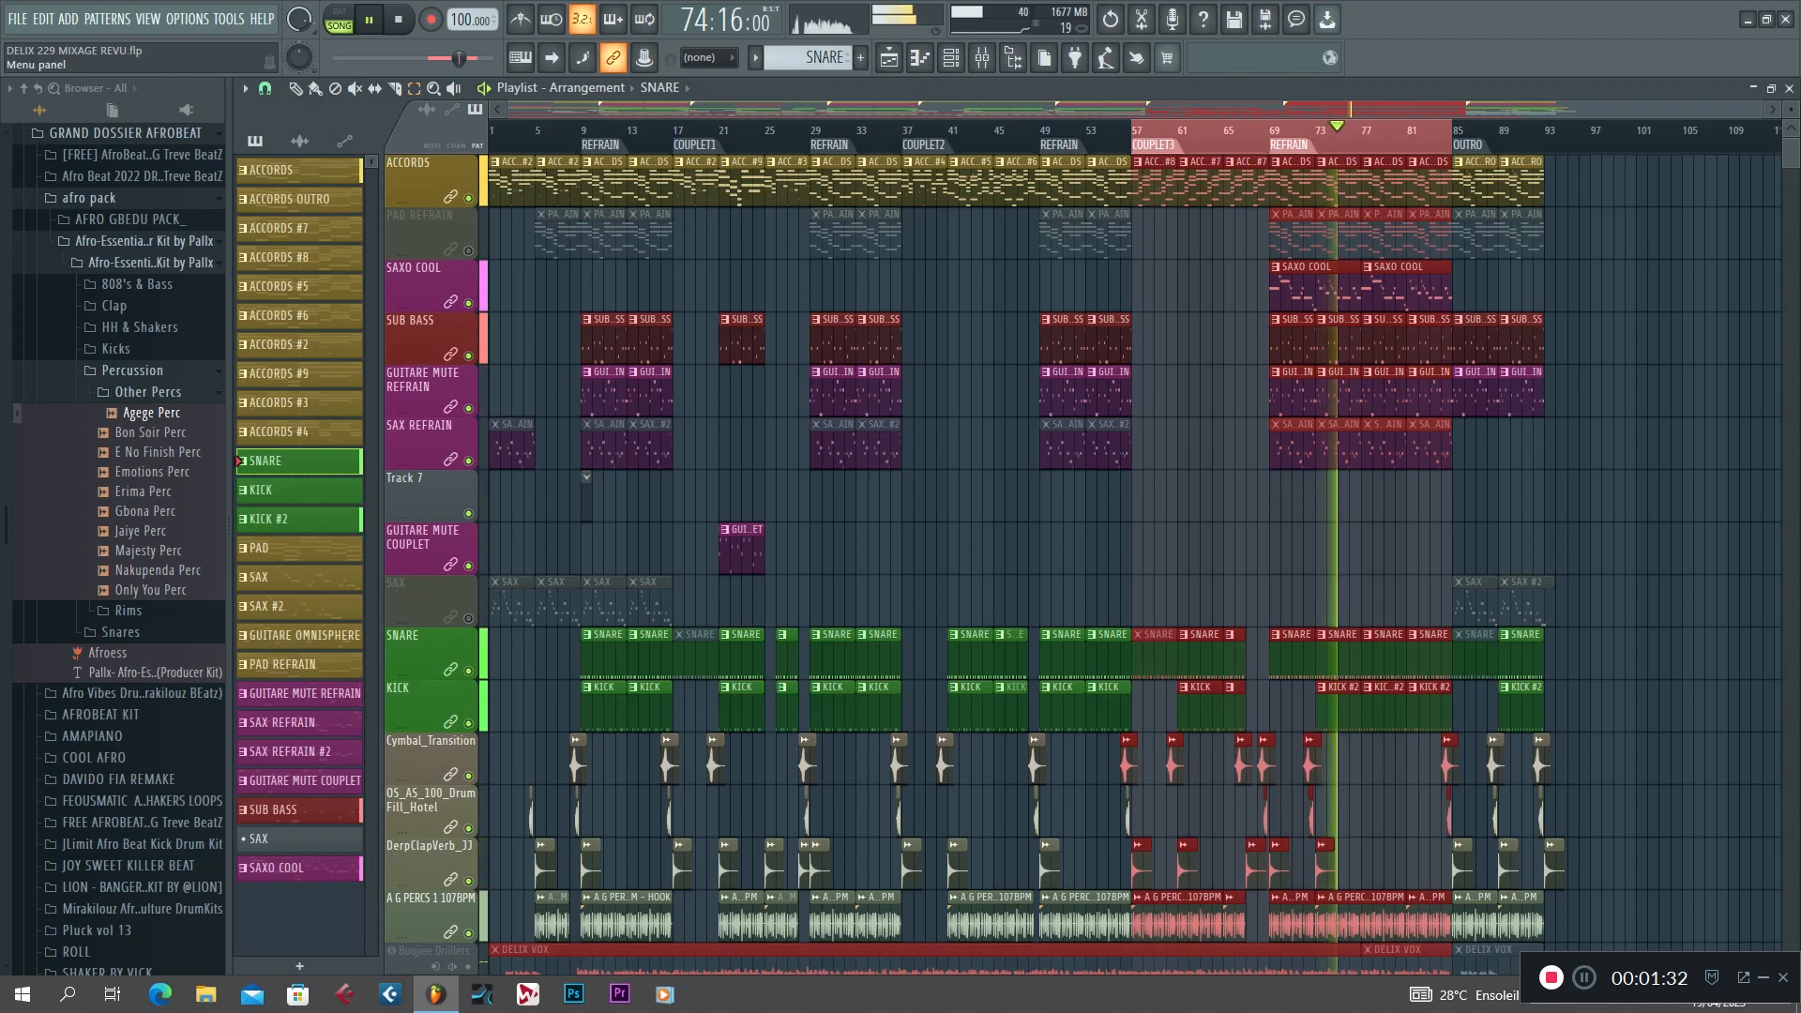
pyautogui.press('space')
pyautogui.press('space')
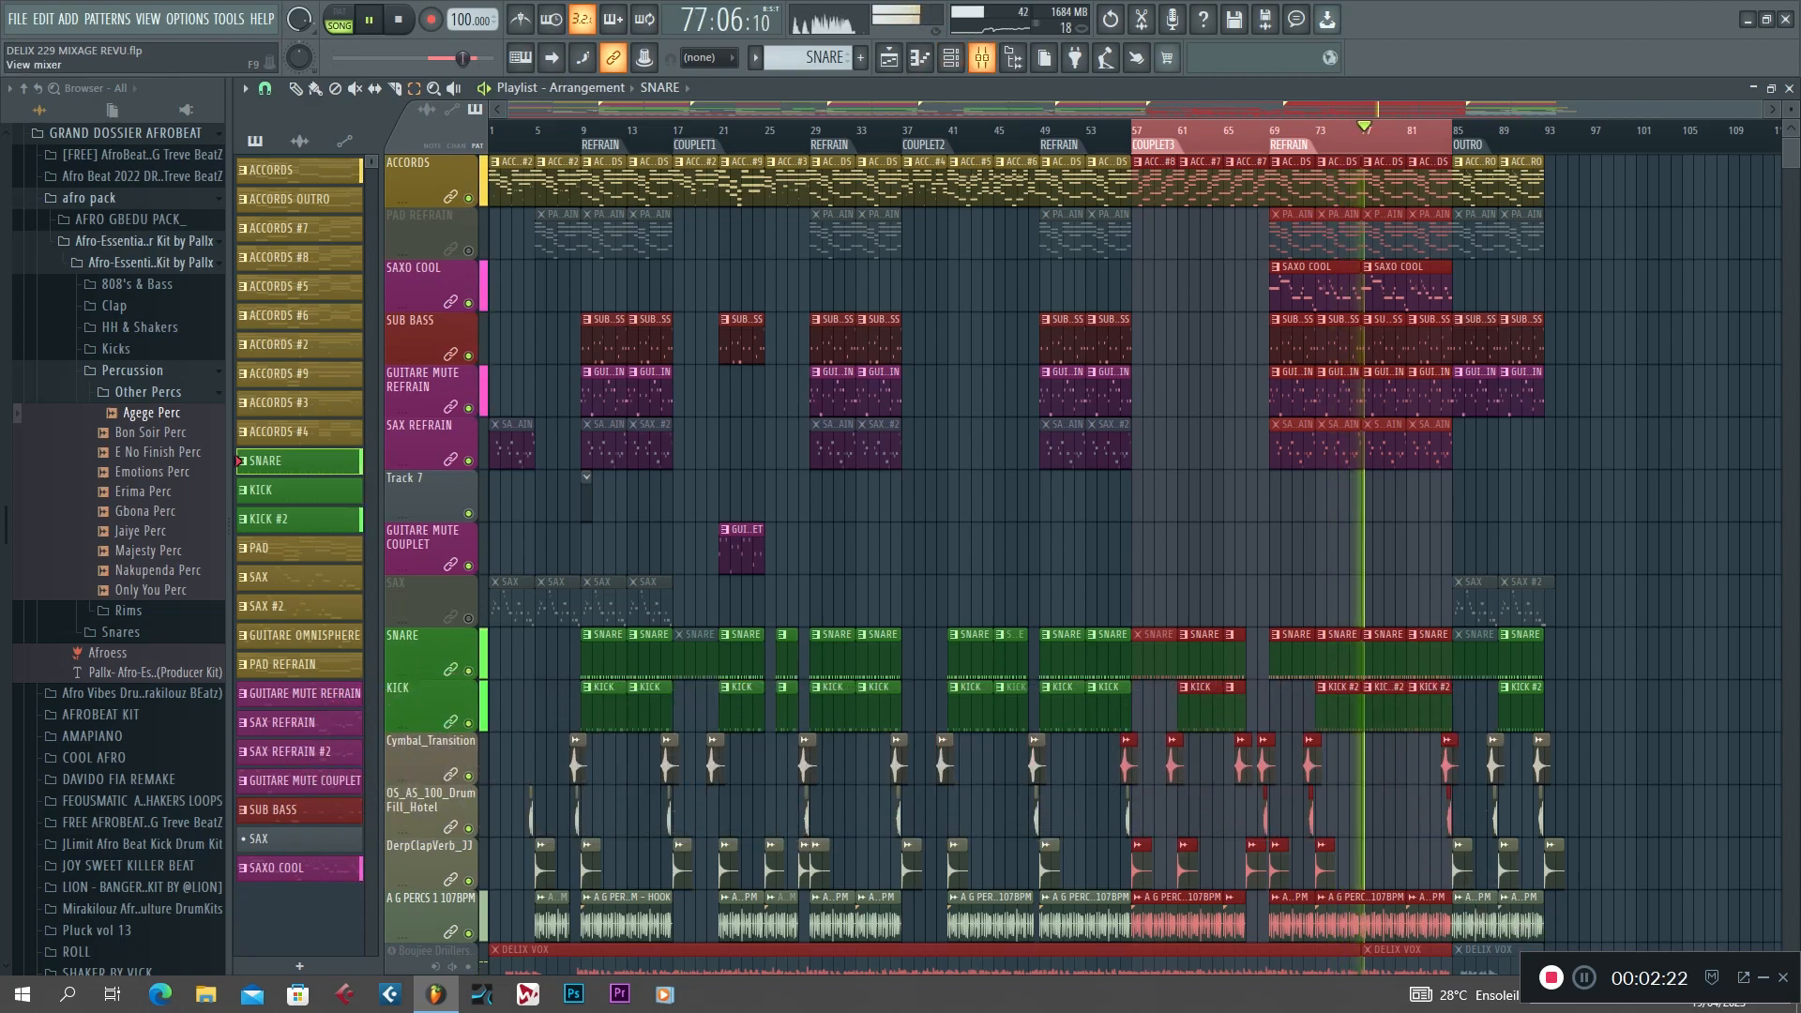
# Select all the insert tracks in the mixer and lower their faders together, bringing GUITARE JEU to about -1.8 dB.
pyautogui.click(983, 58)
pyautogui.moveTo(342, 281); pyautogui.dragTo(1565, 282)
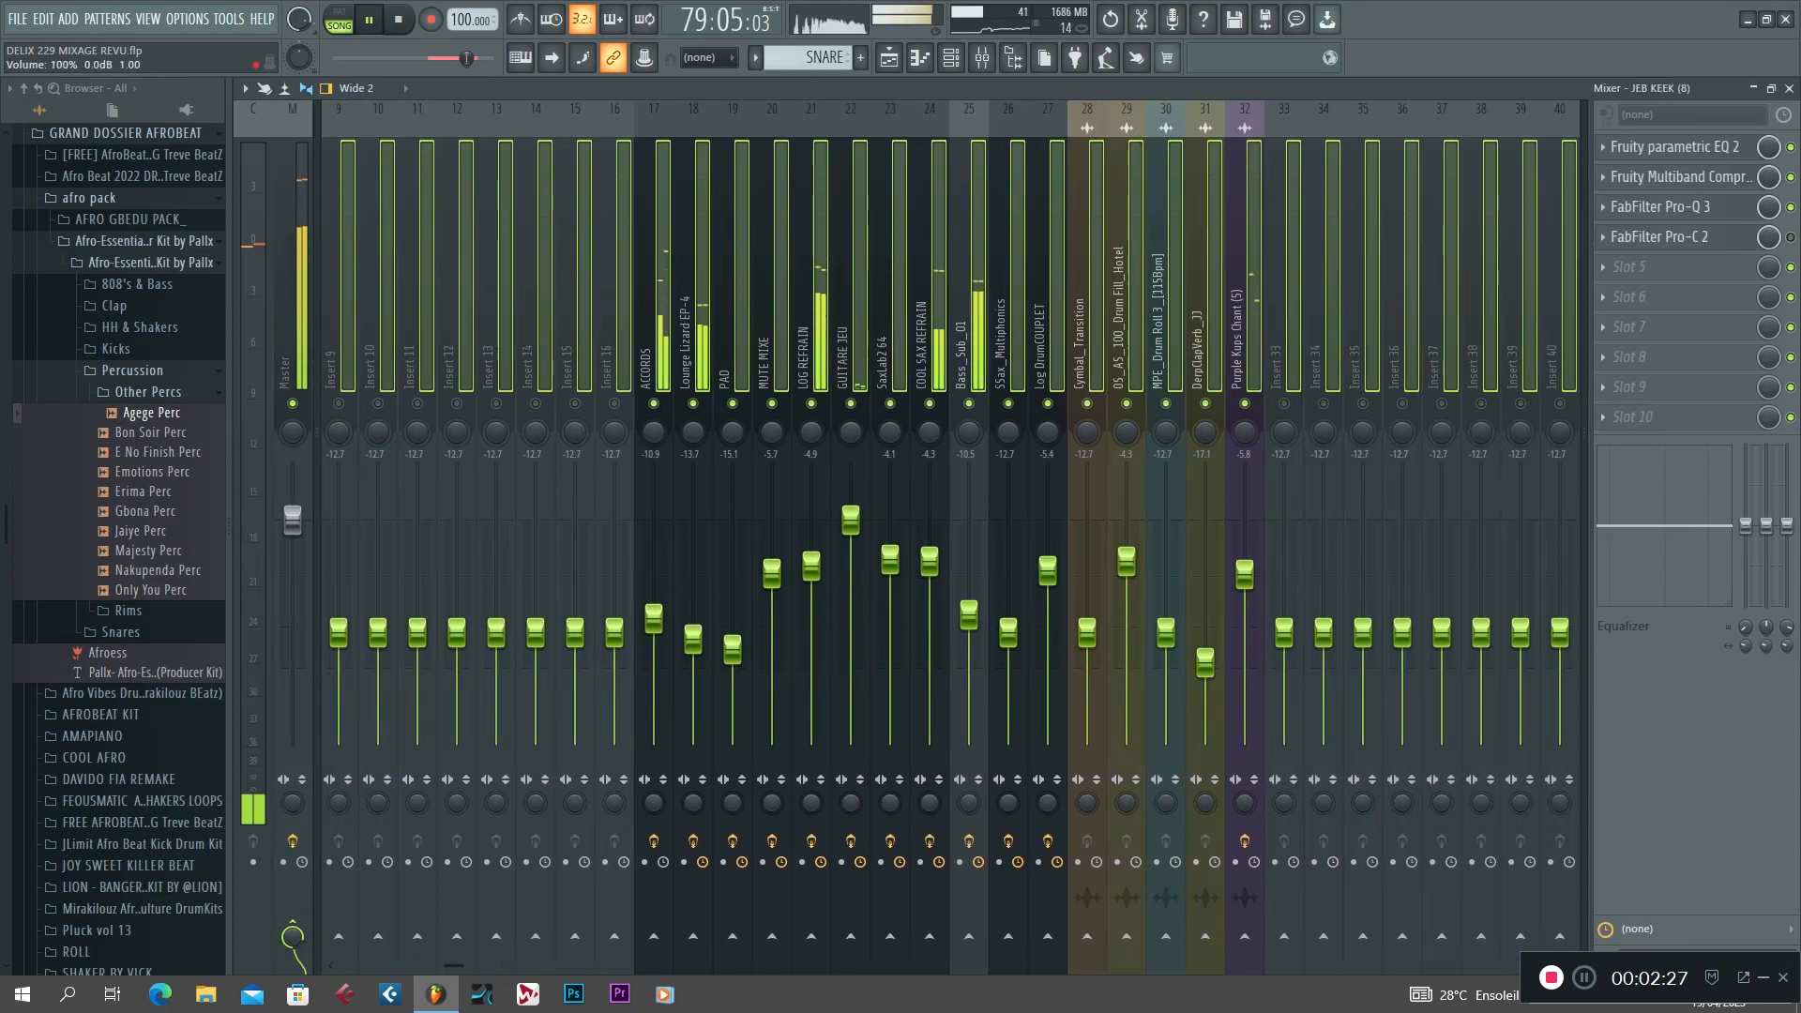
pyautogui.moveTo(851, 520); pyautogui.dragTo(851, 538)
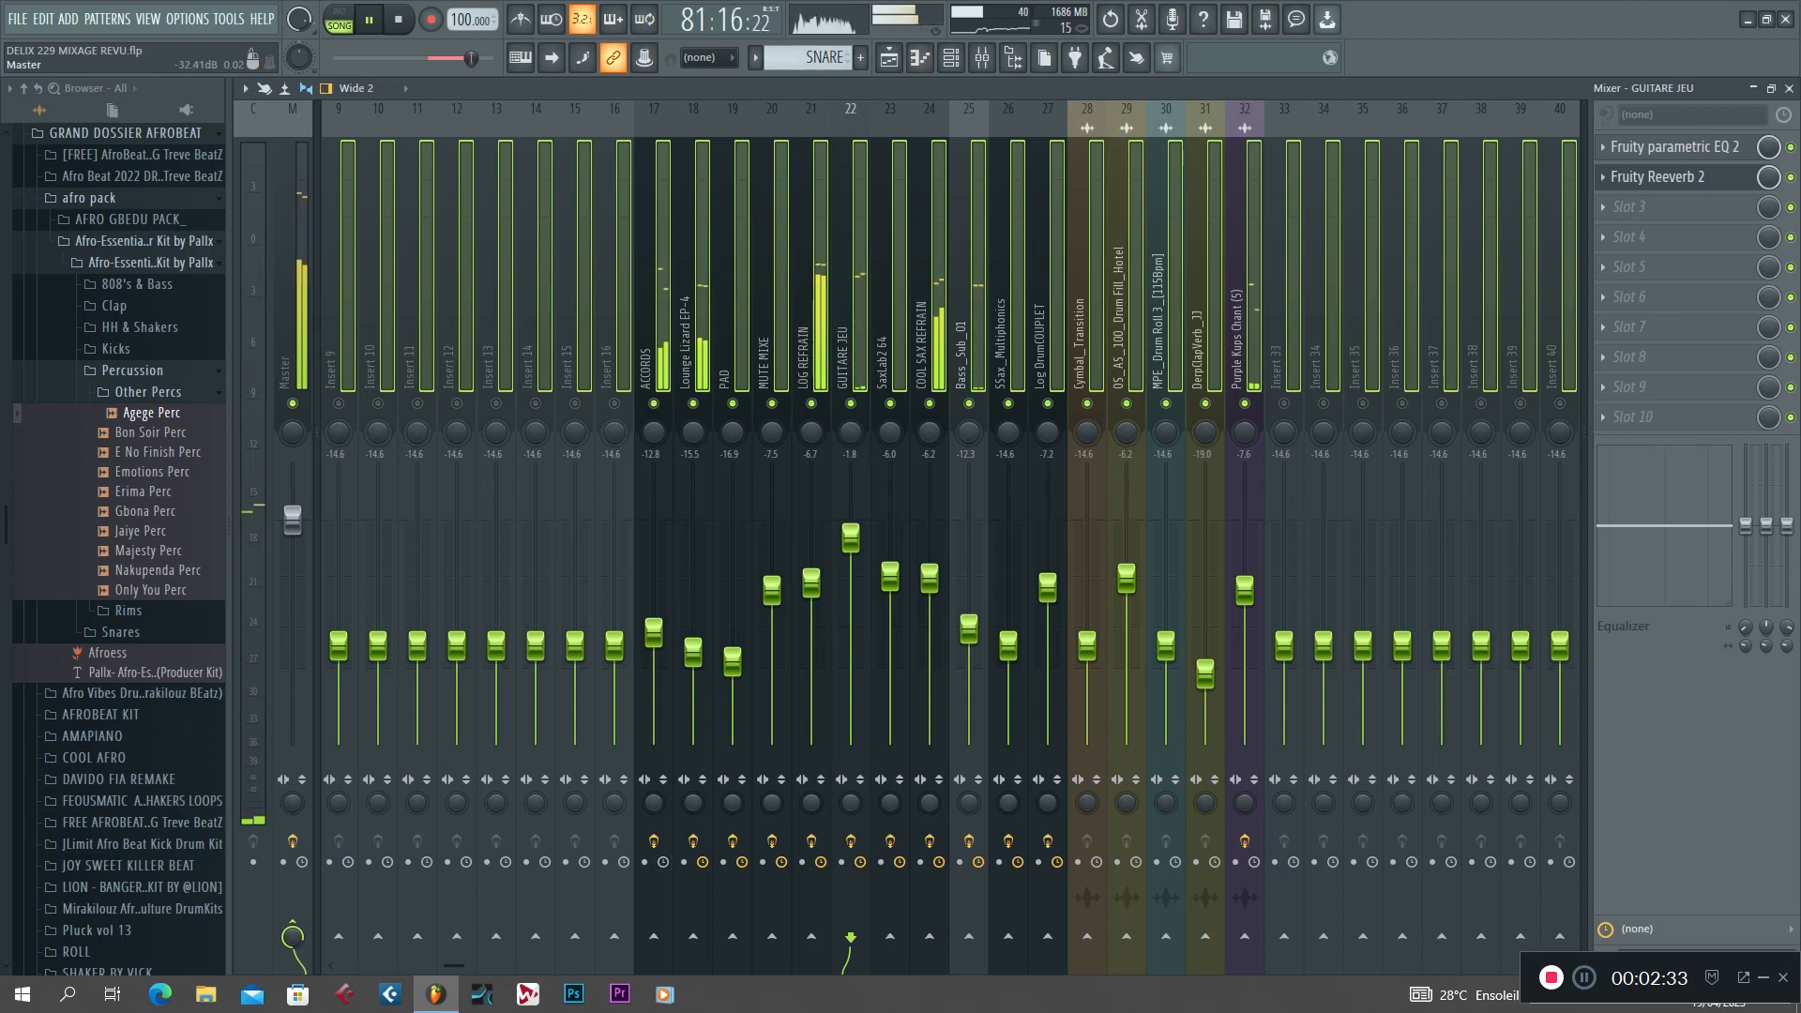
# Delete the Fruity Limiter from slot 10 of the Master track and confirm the deletion.
pyautogui.click(292, 301)
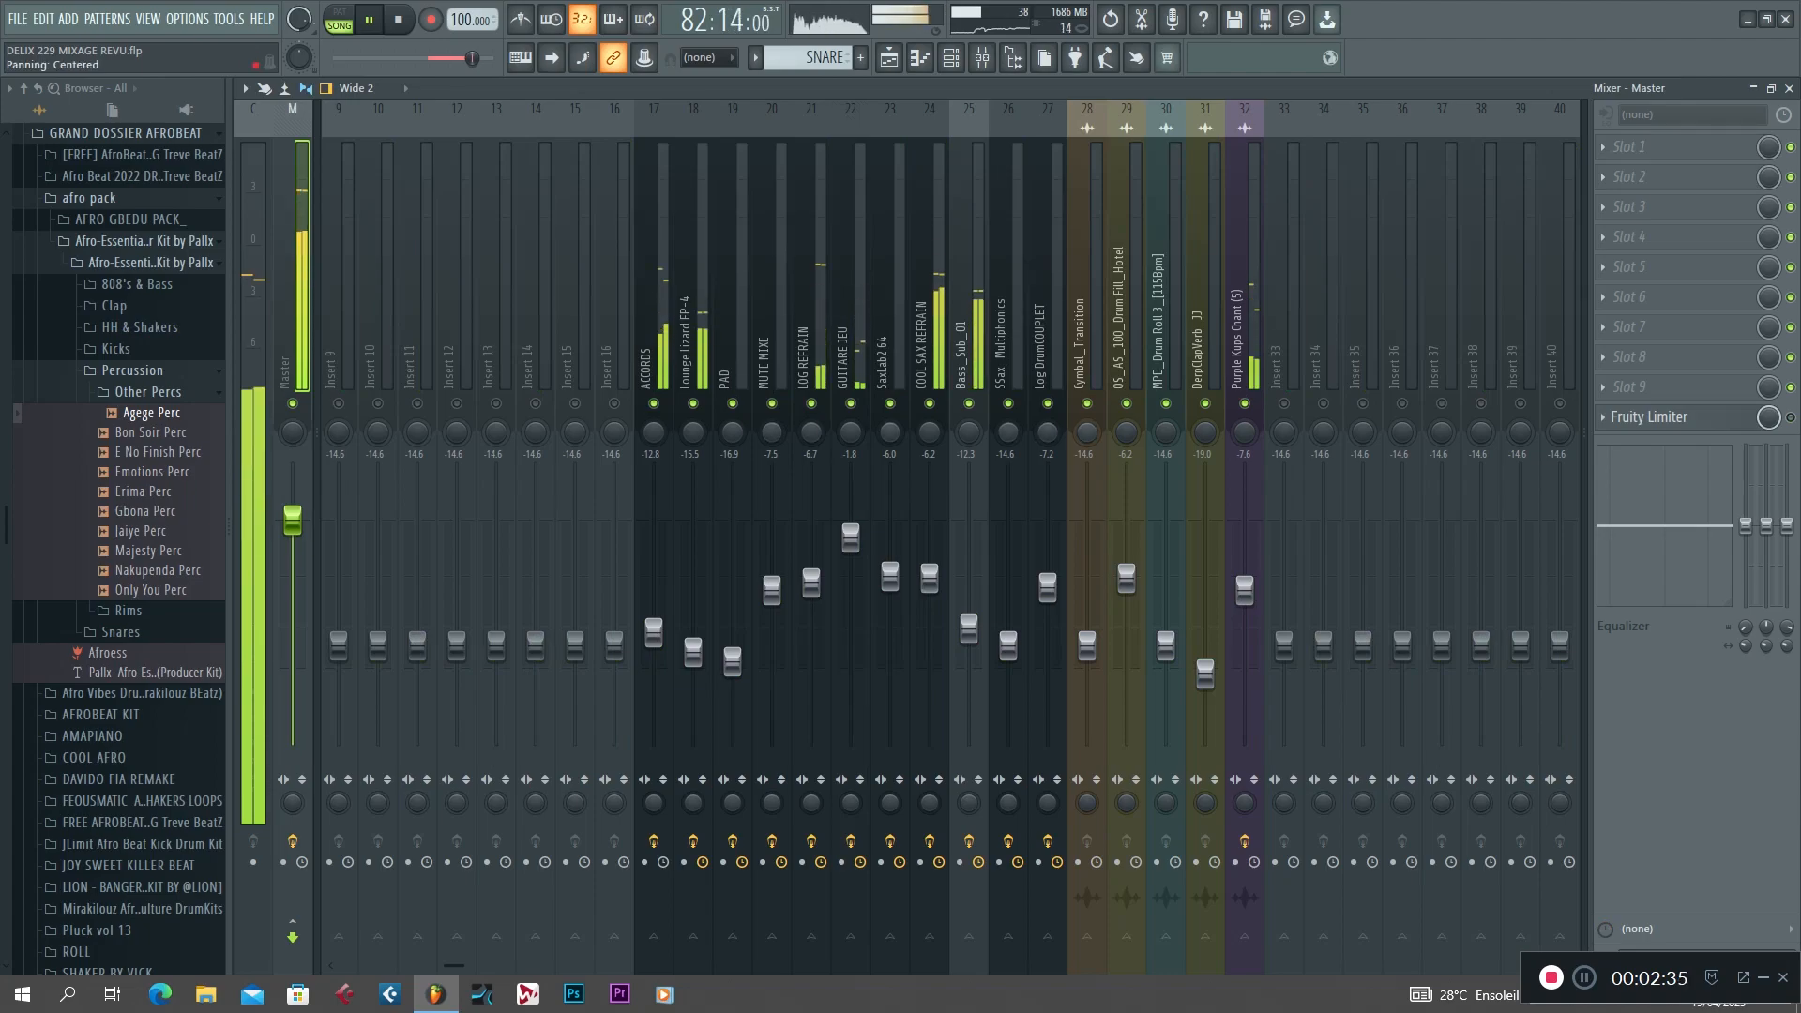
pyautogui.click(1604, 416)
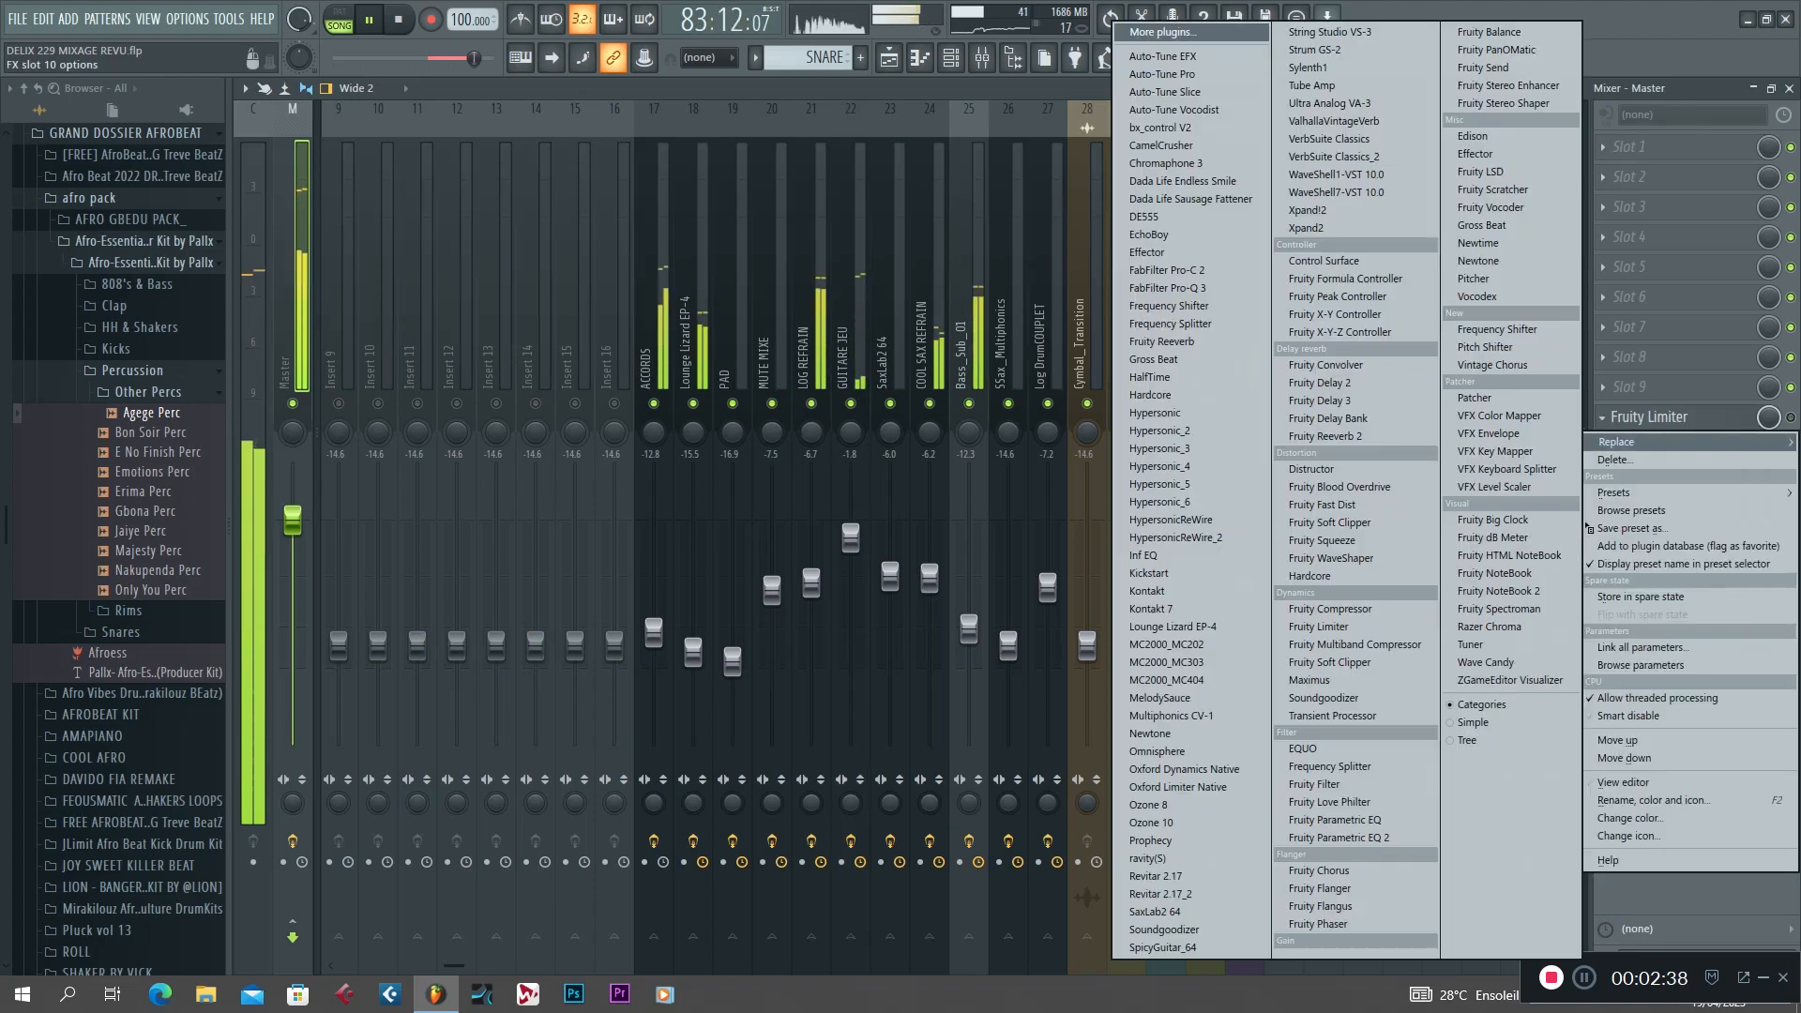
pyautogui.click(1616, 460)
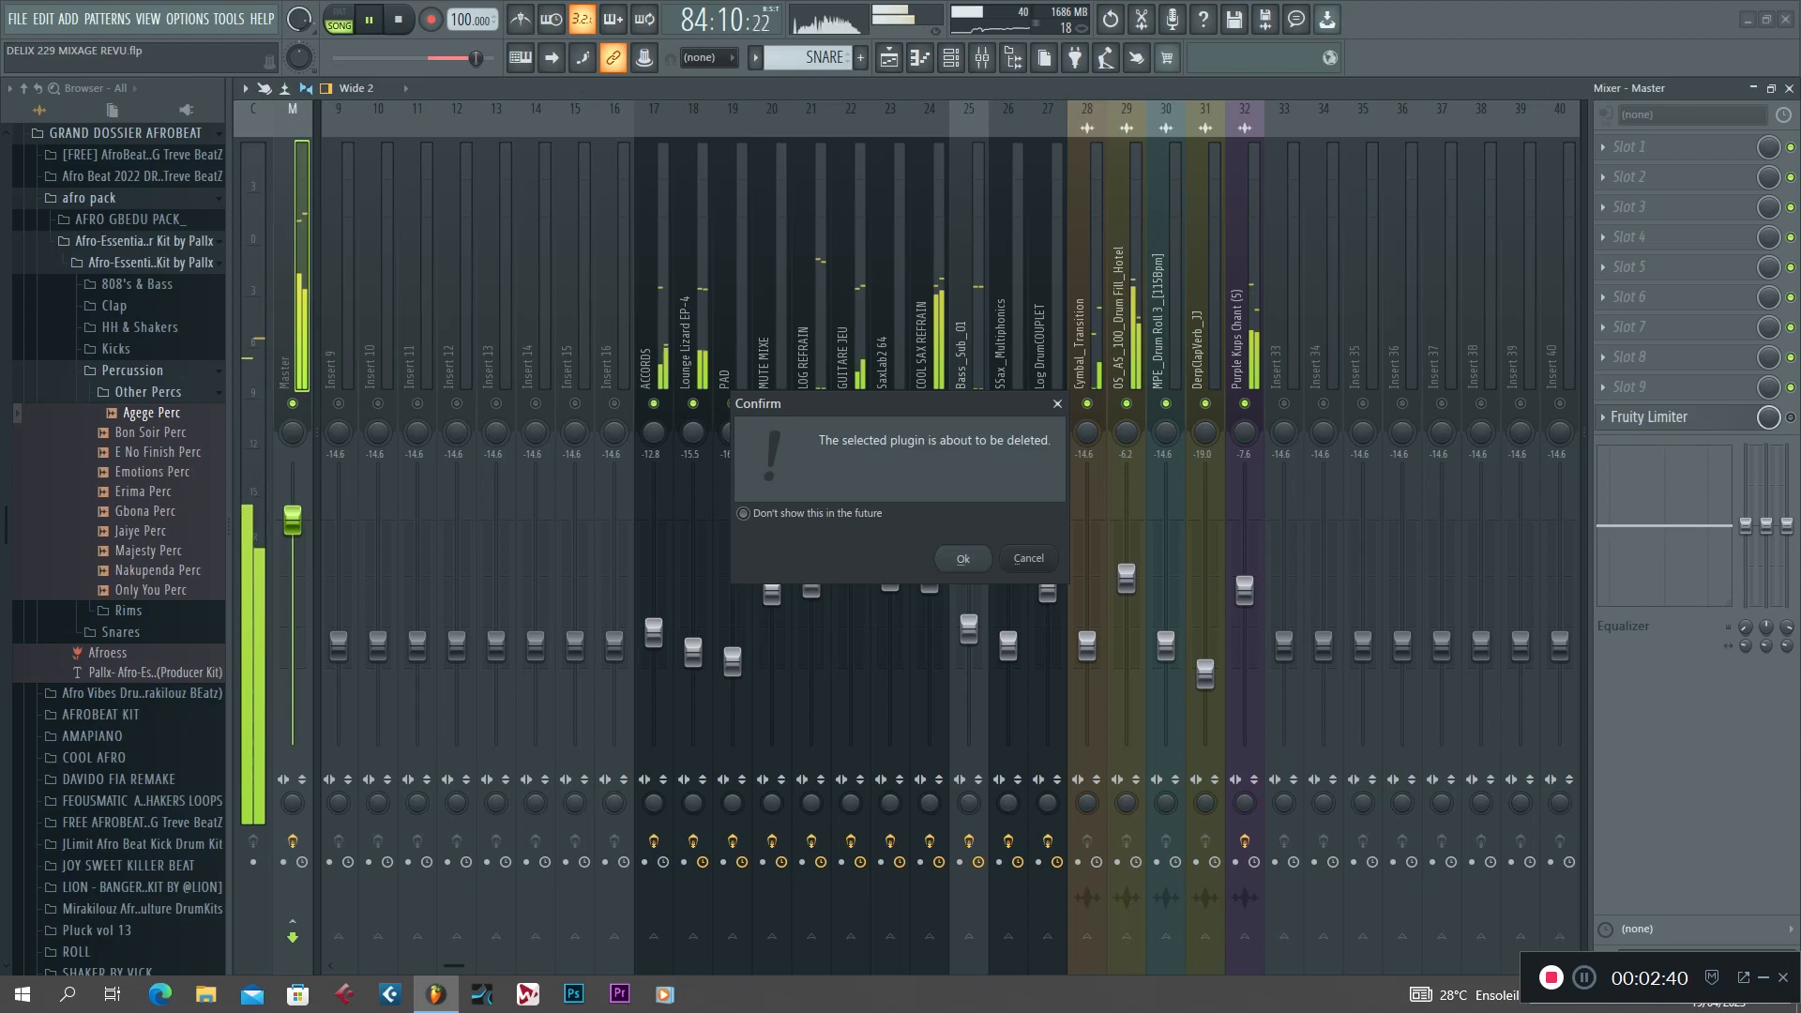
pyautogui.press('Return')
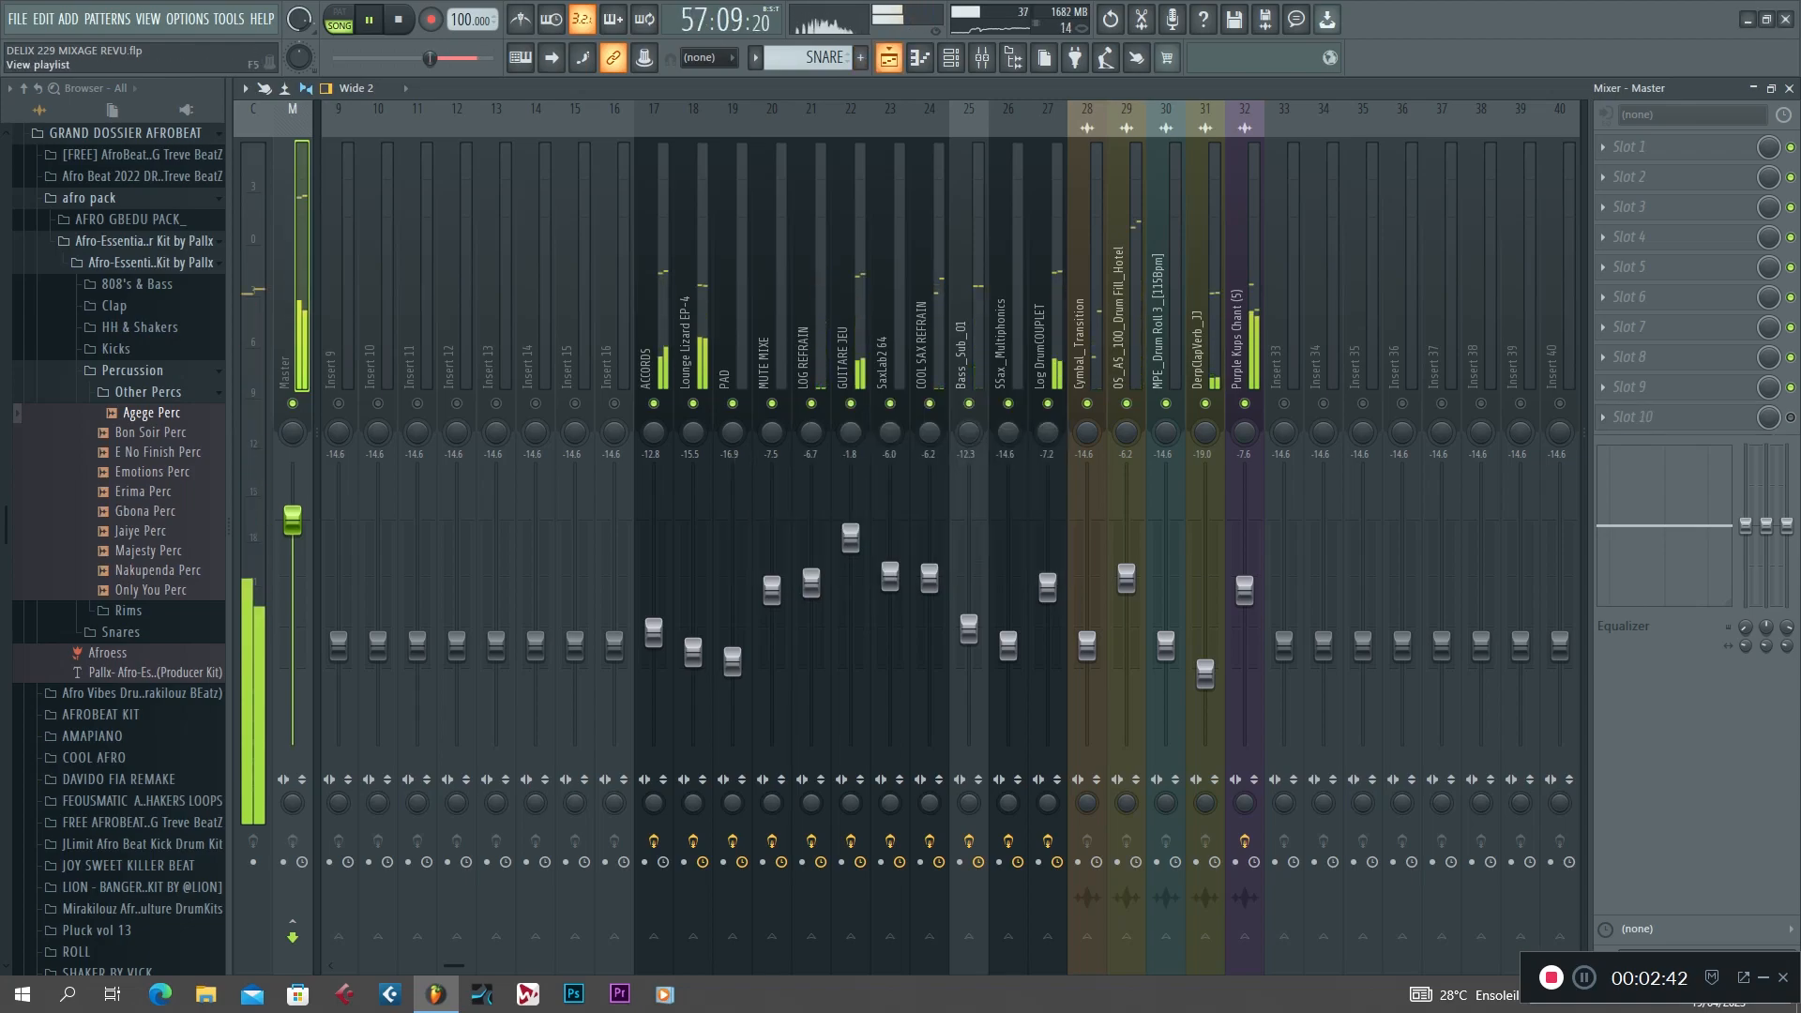
# Stop playback and select the first REFRAIN section, starting at bar 9, in the playlist.
pyautogui.press('F5')
pyautogui.press('space')
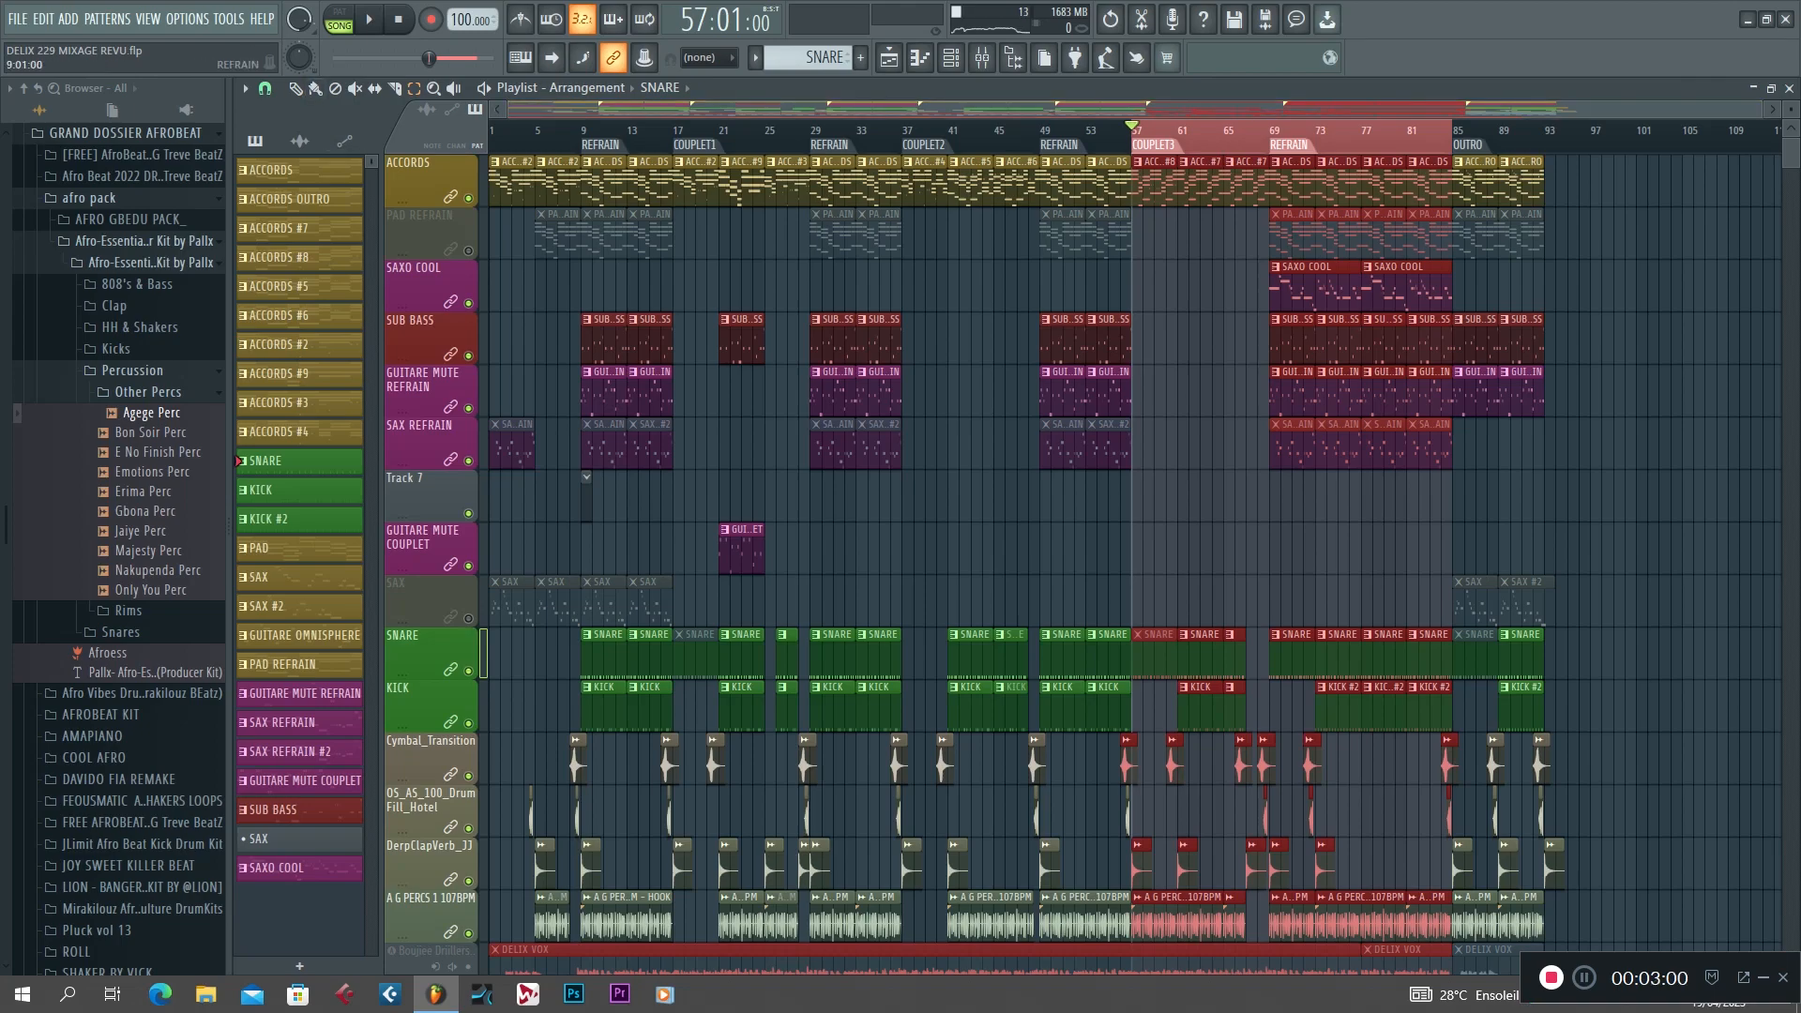
pyautogui.doubleClick(600, 146)
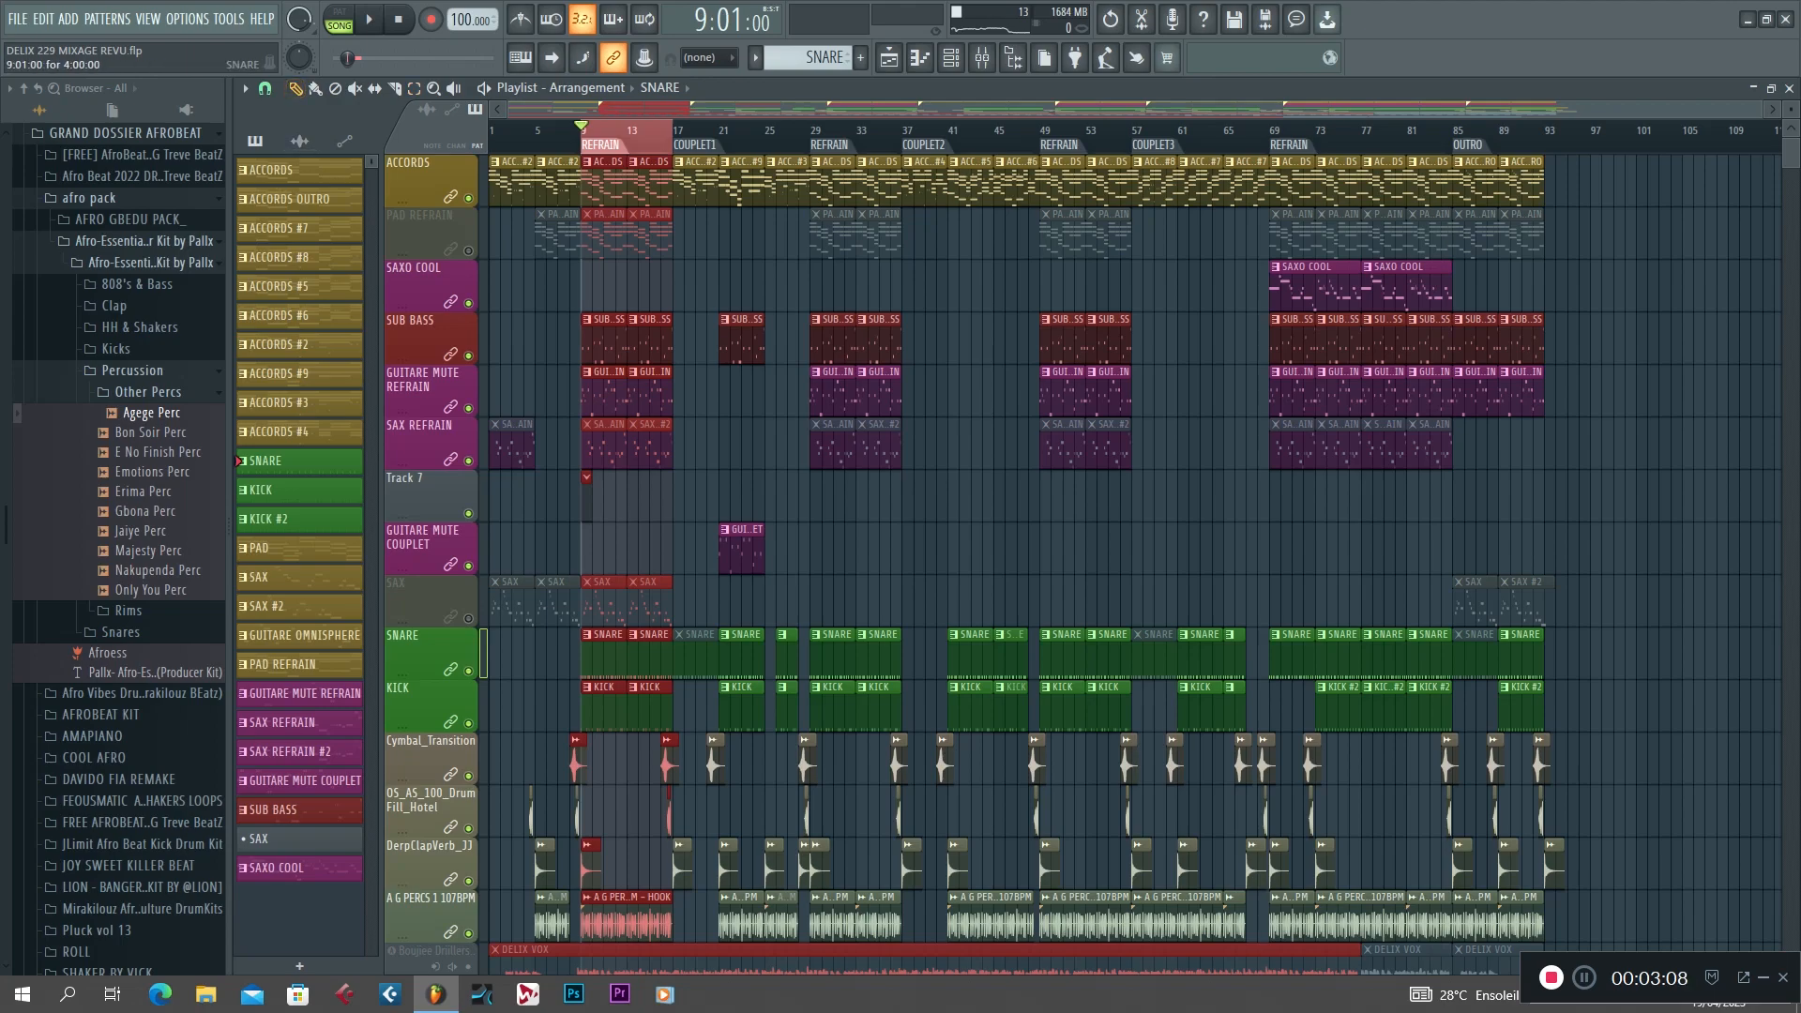
# Examine the SNARE pattern's Afro Percs 1 notes in the piano roll, audition them and return to the playlist.
pyautogui.doubleClick(606, 661)
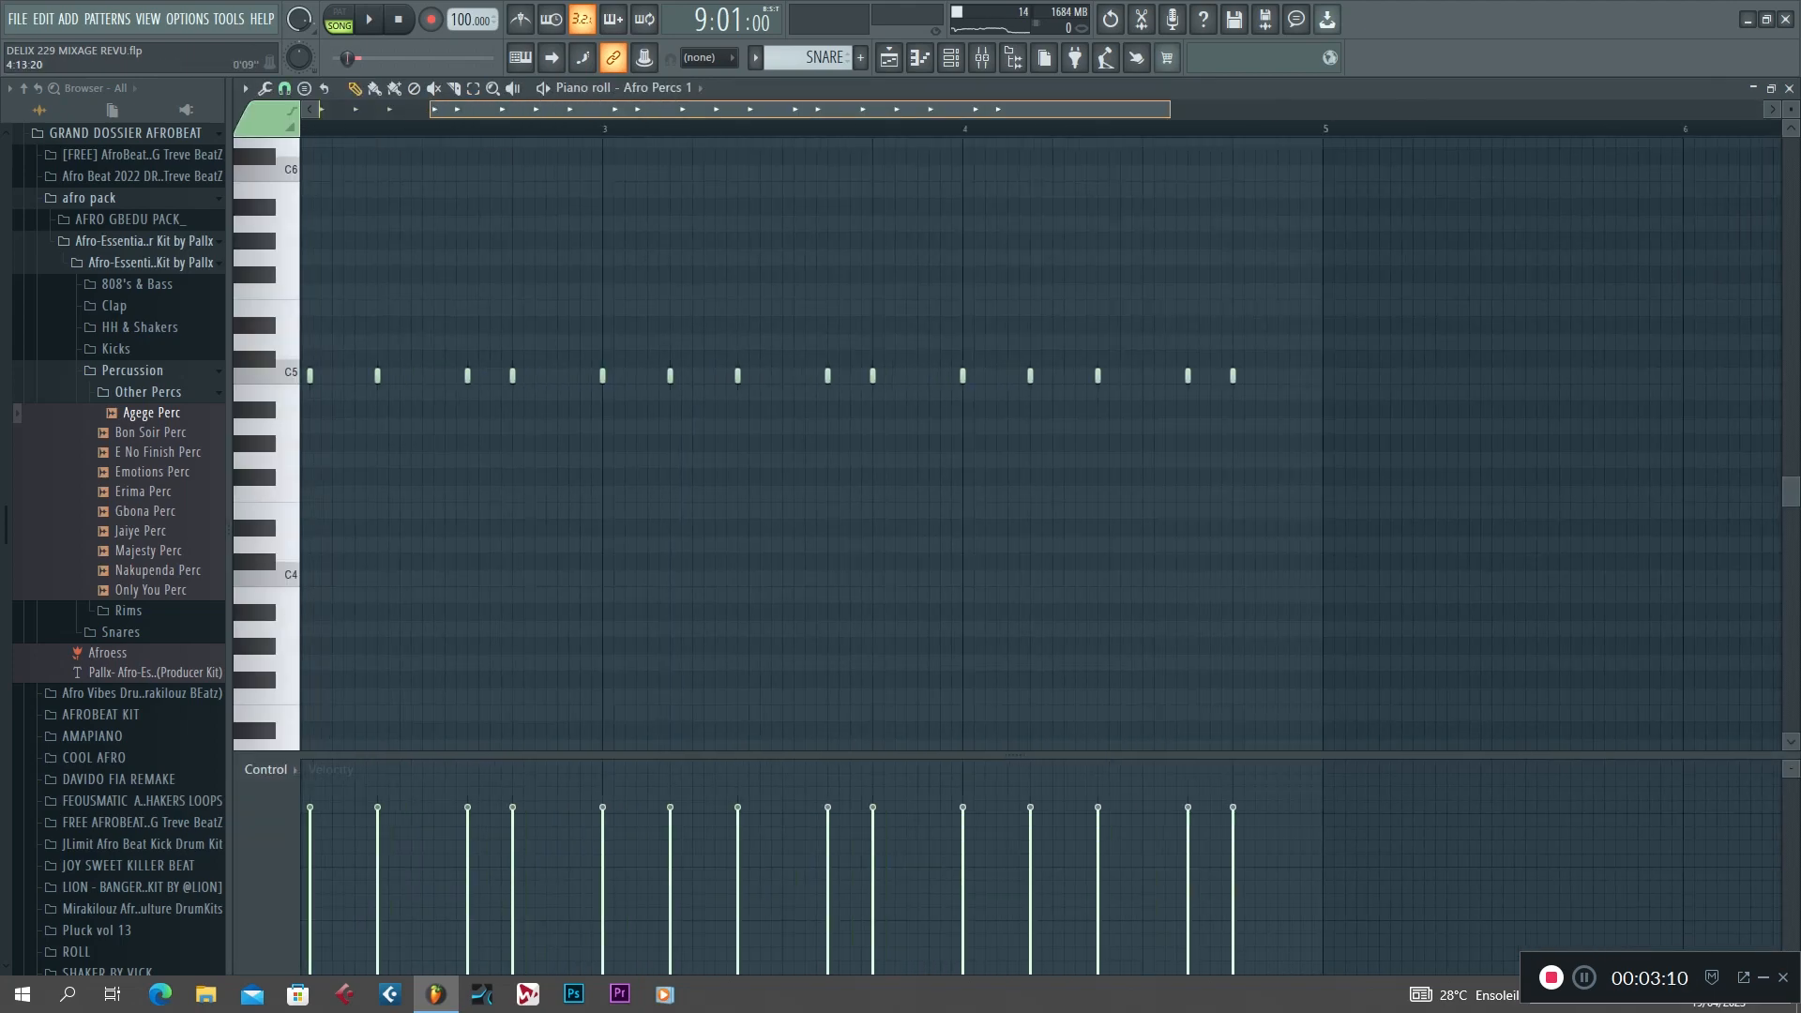
pyautogui.press('space')
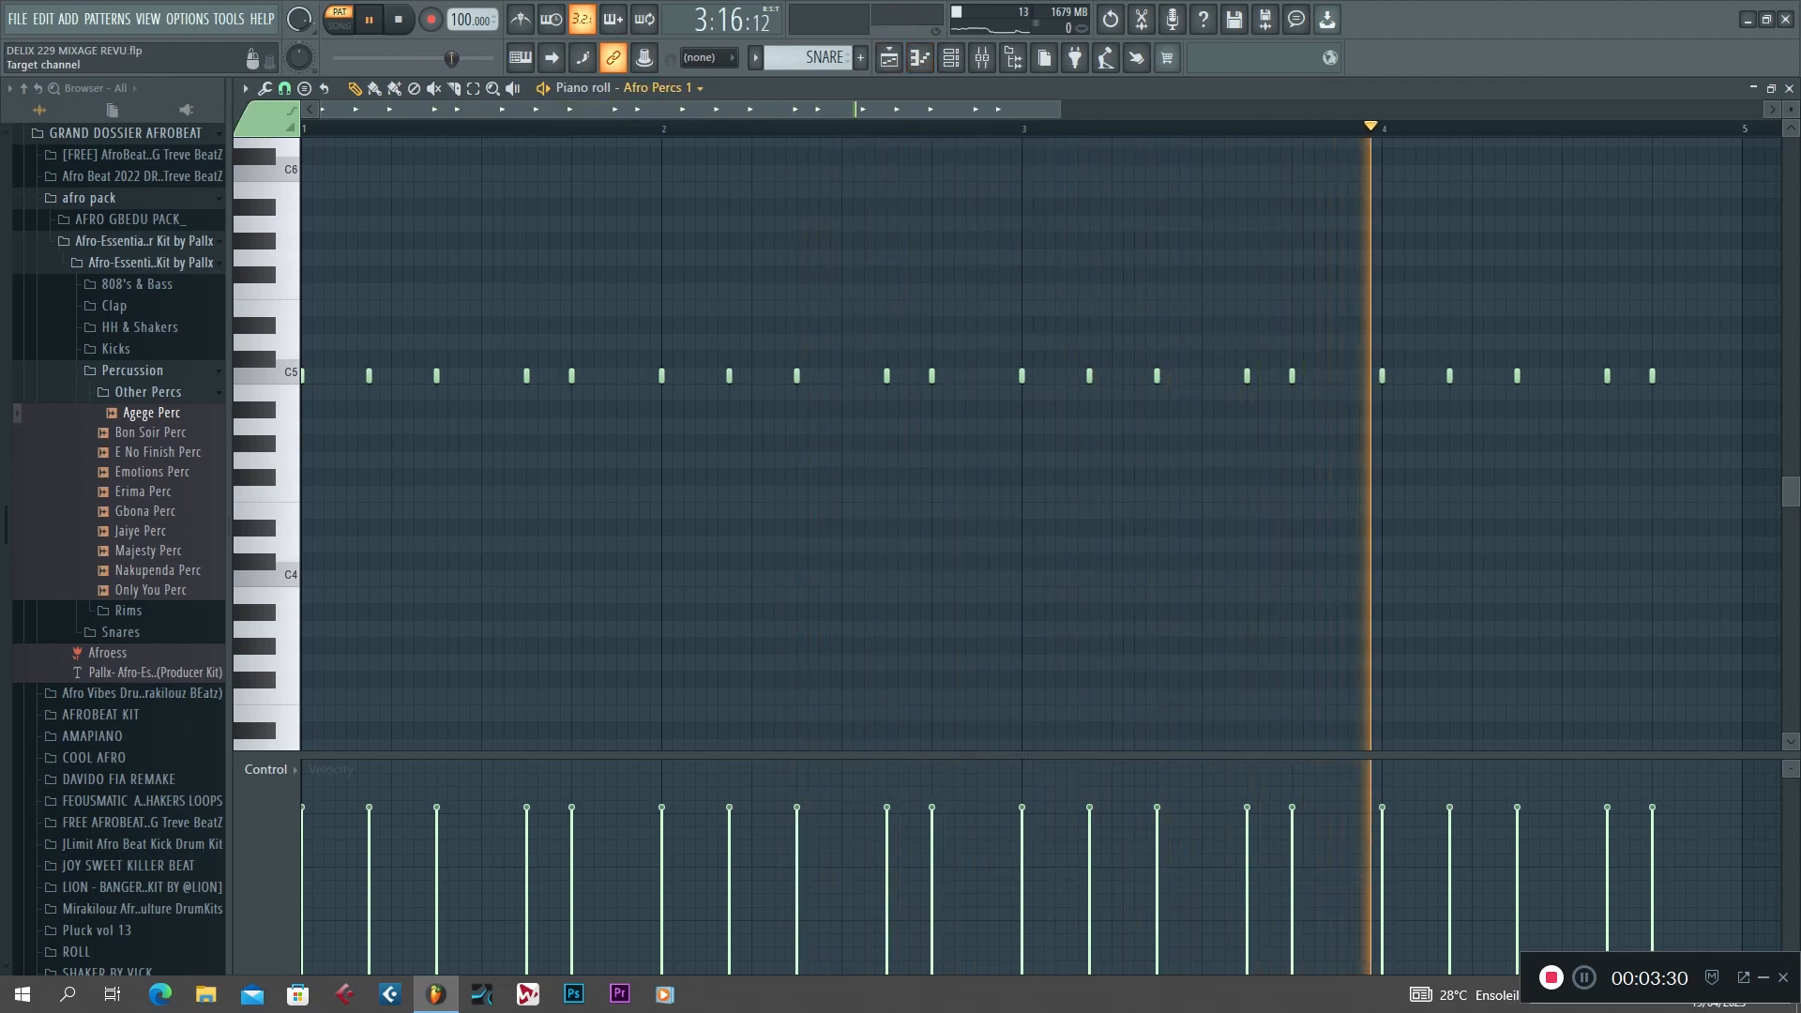
pyautogui.press('space')
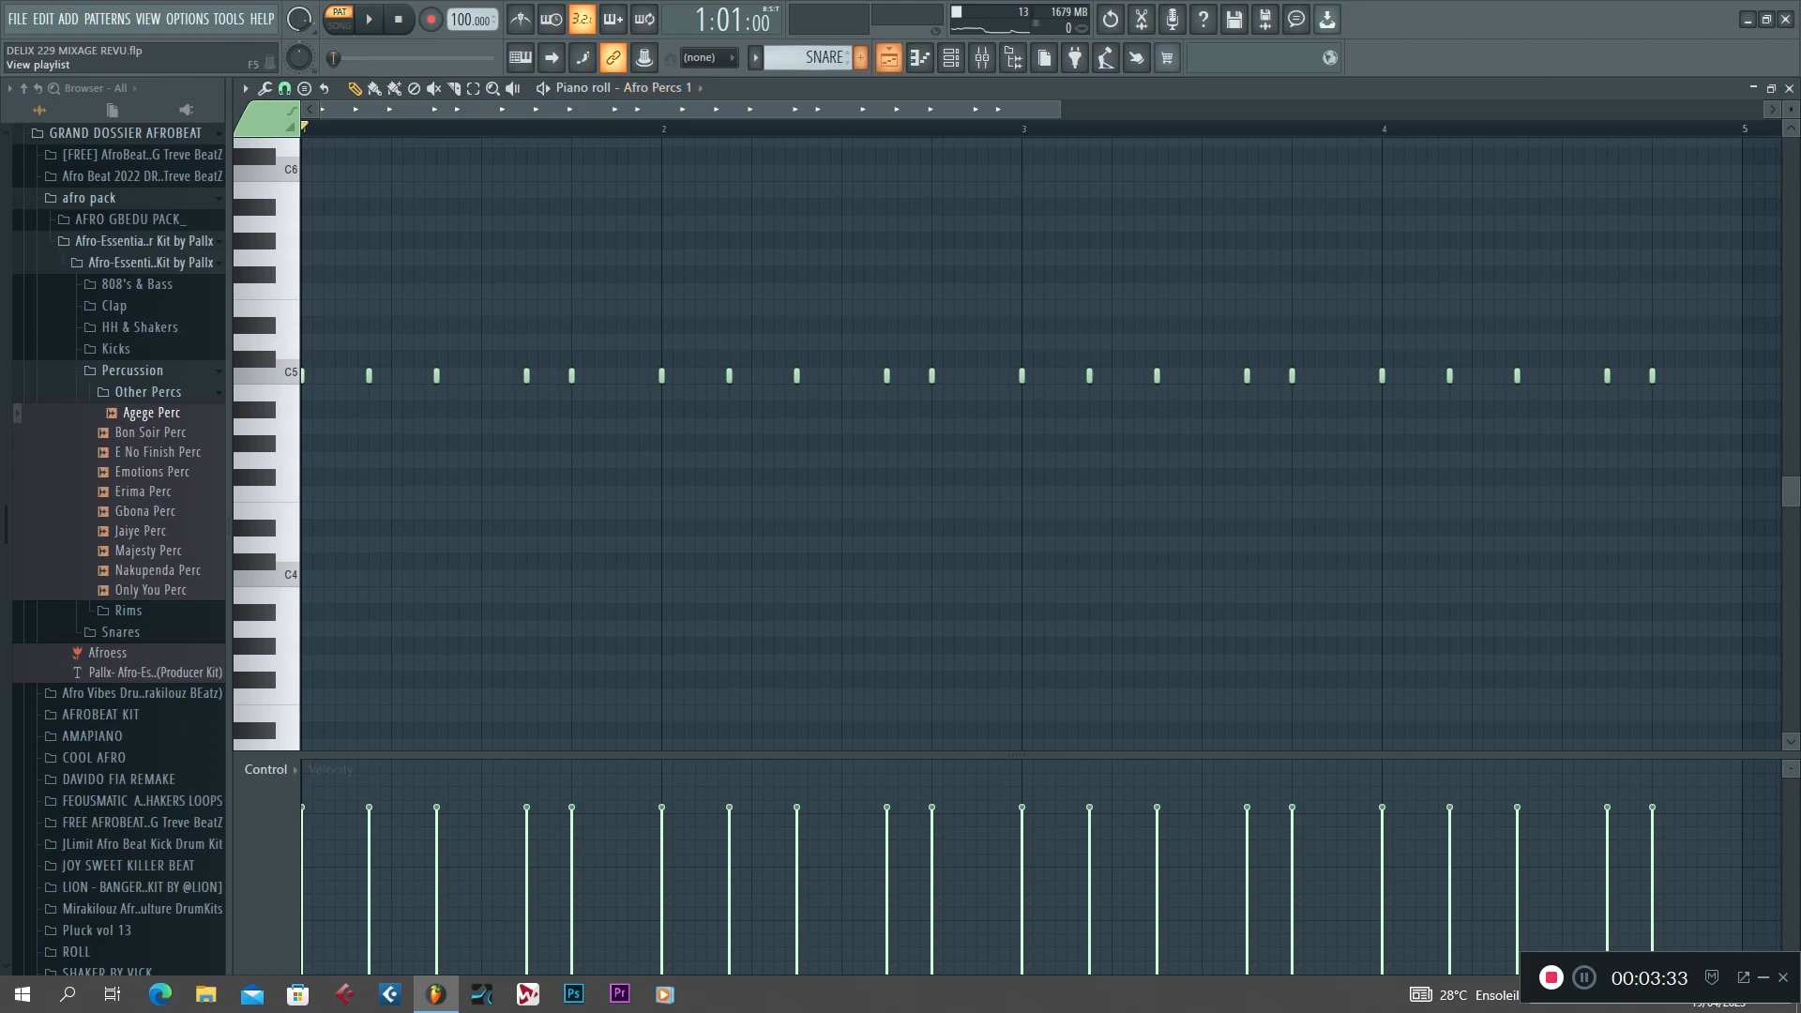
pyautogui.click(889, 57)
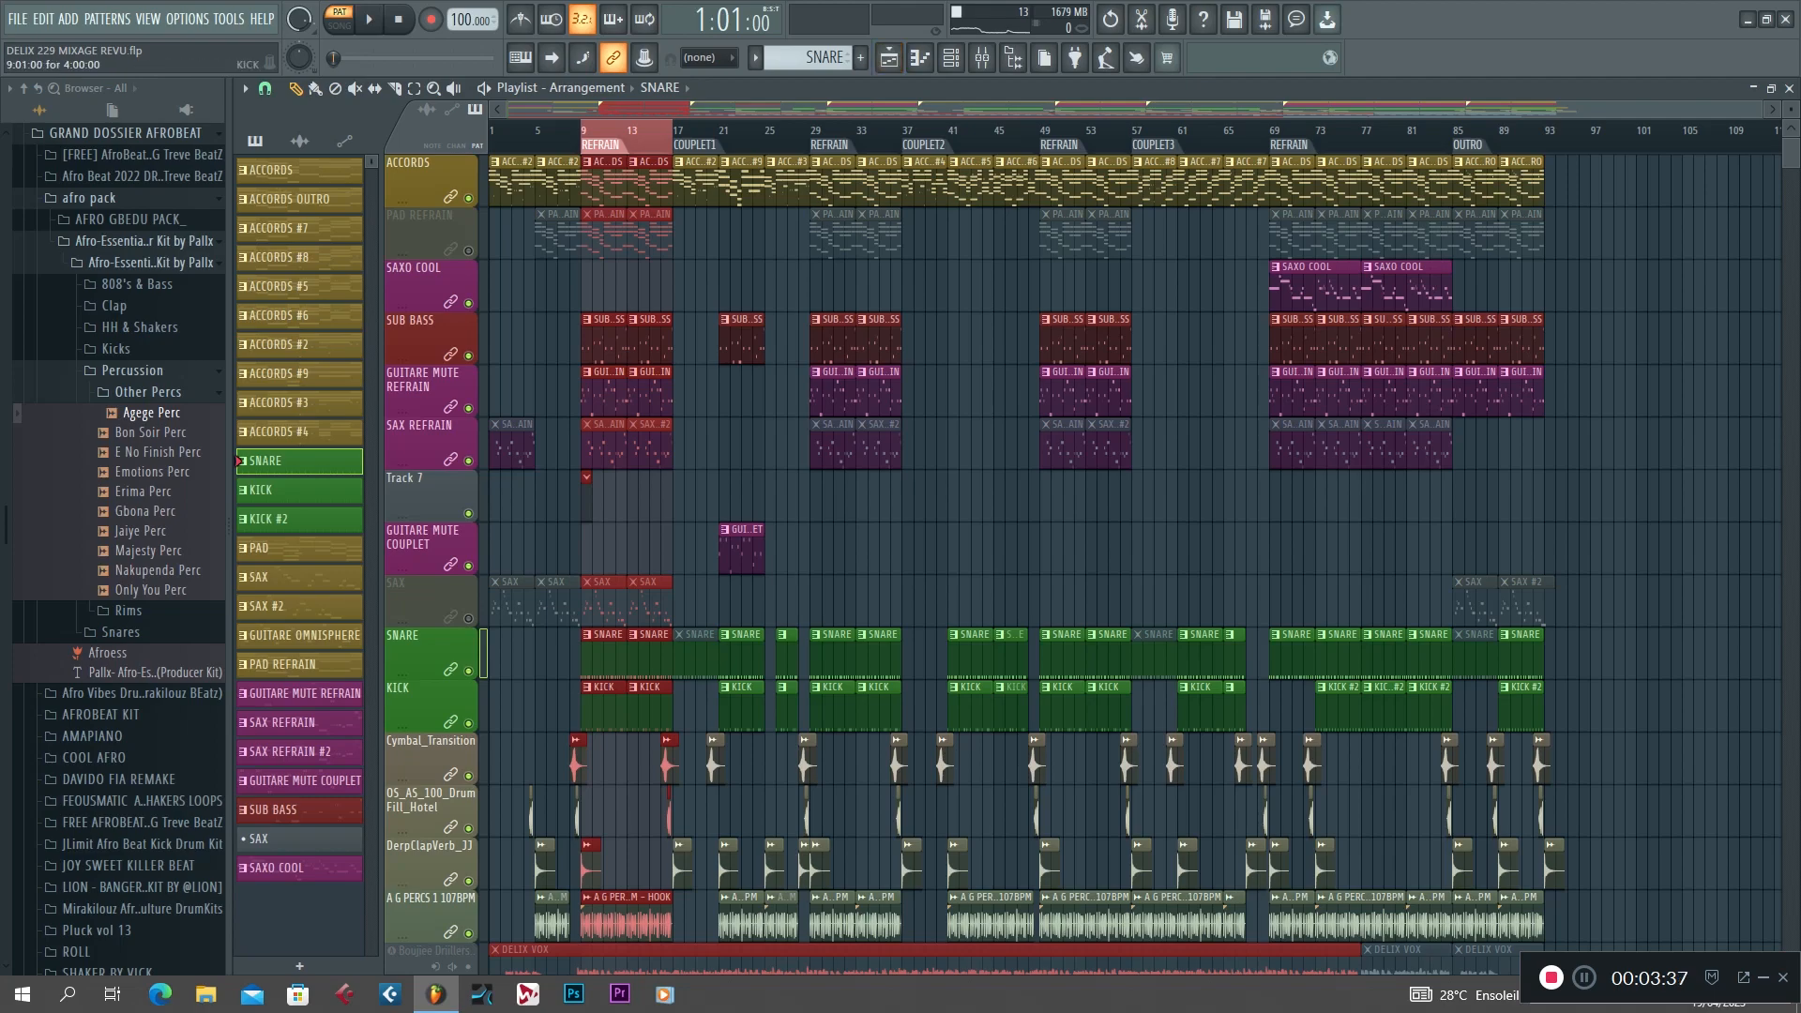
# Examine the KICK pattern's notes in the piano roll while it plays, and return to the playlist.
pyautogui.doubleClick(608, 709)
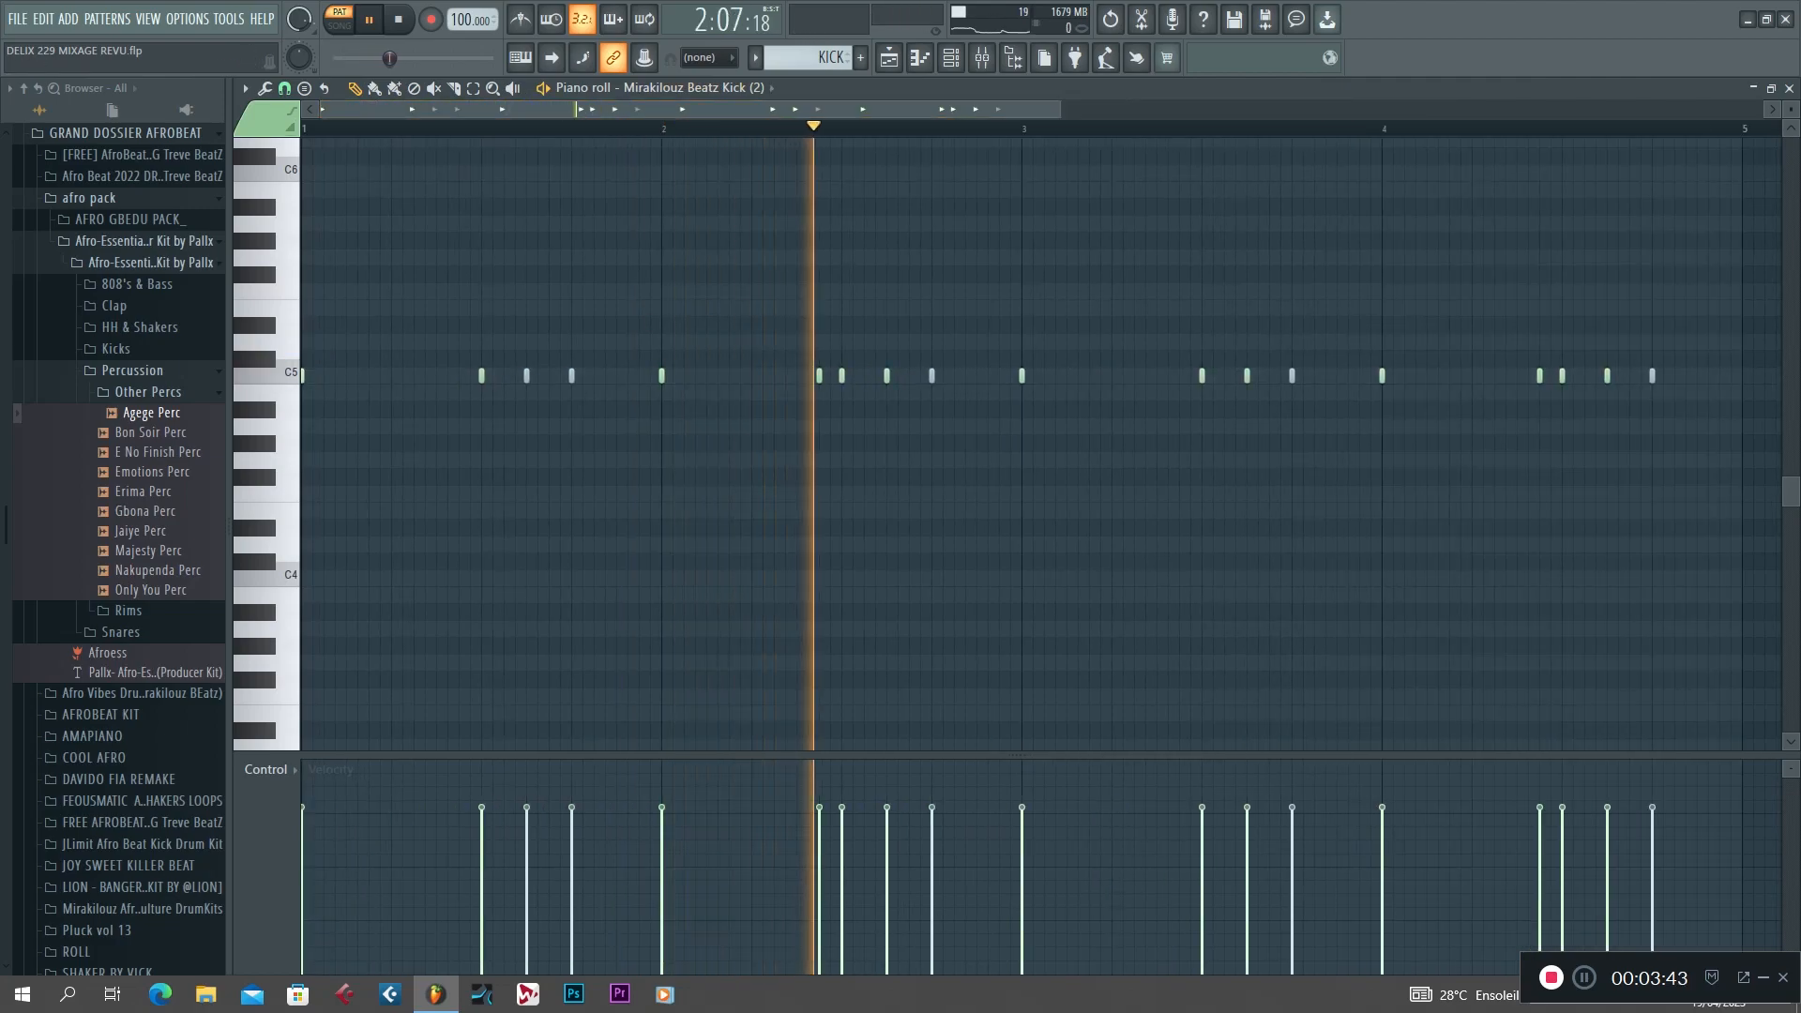
pyautogui.scroll(-1, 1041, 444)
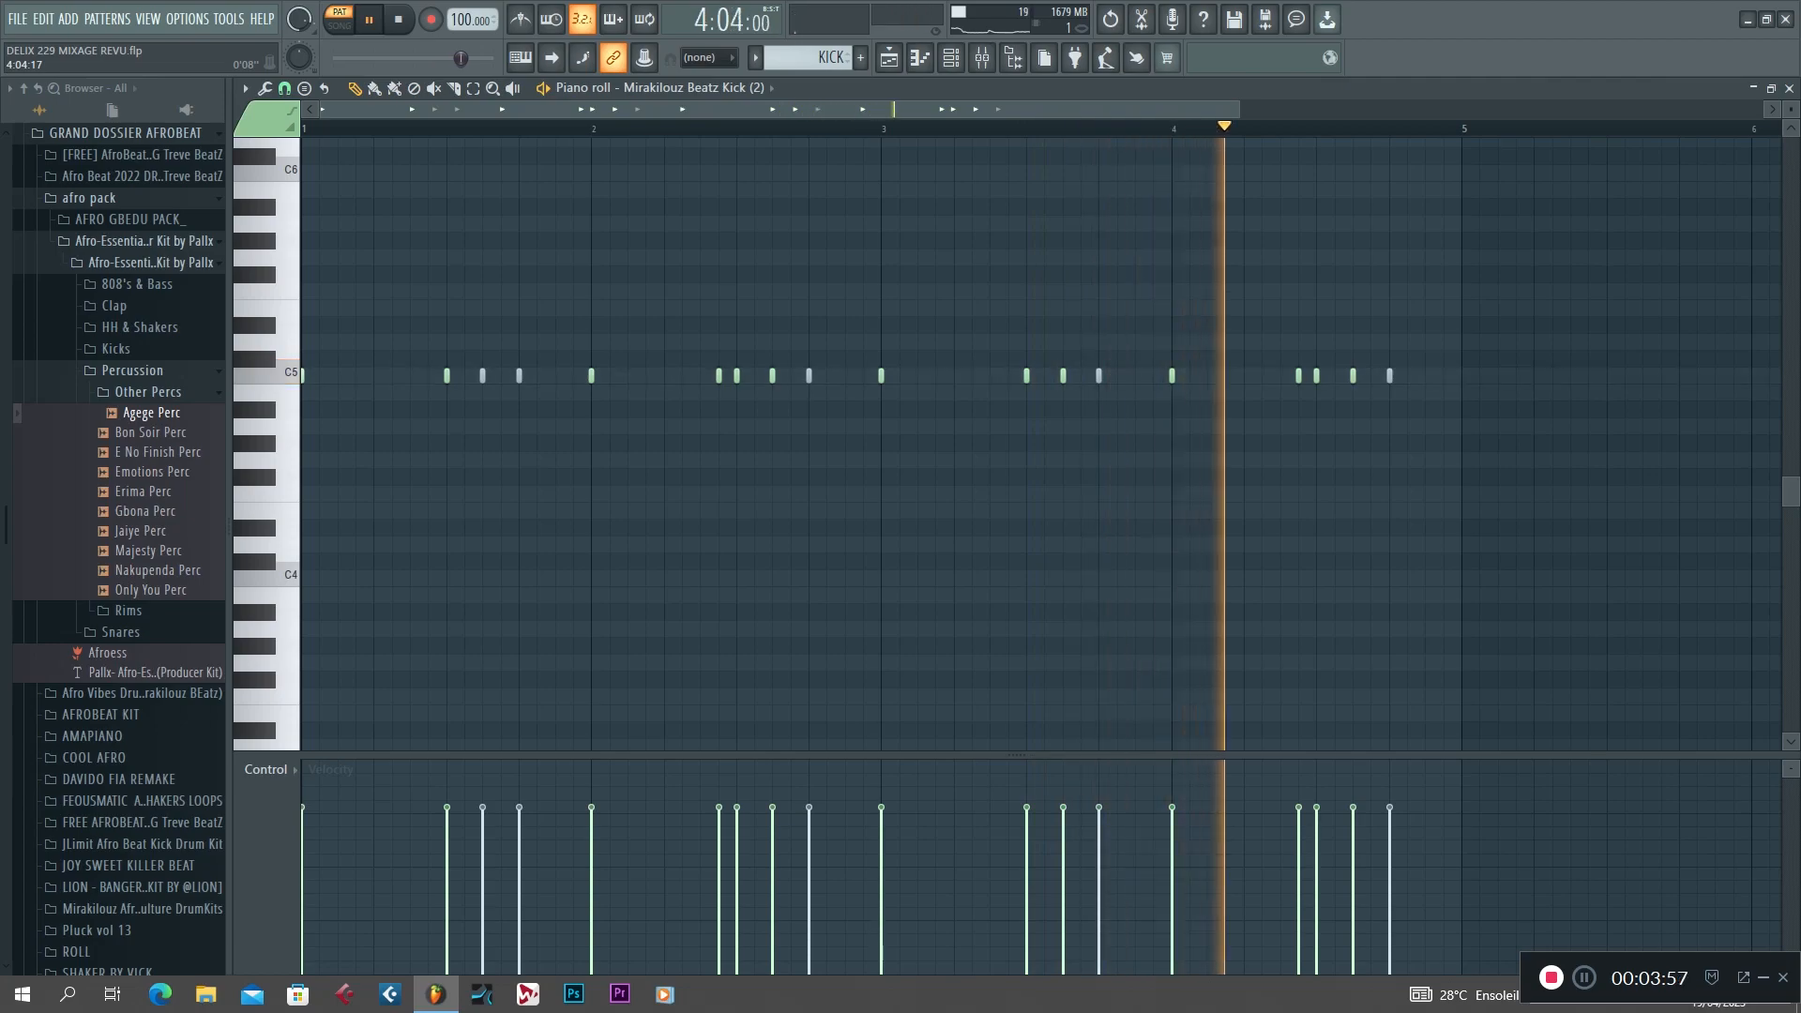
pyautogui.press('space')
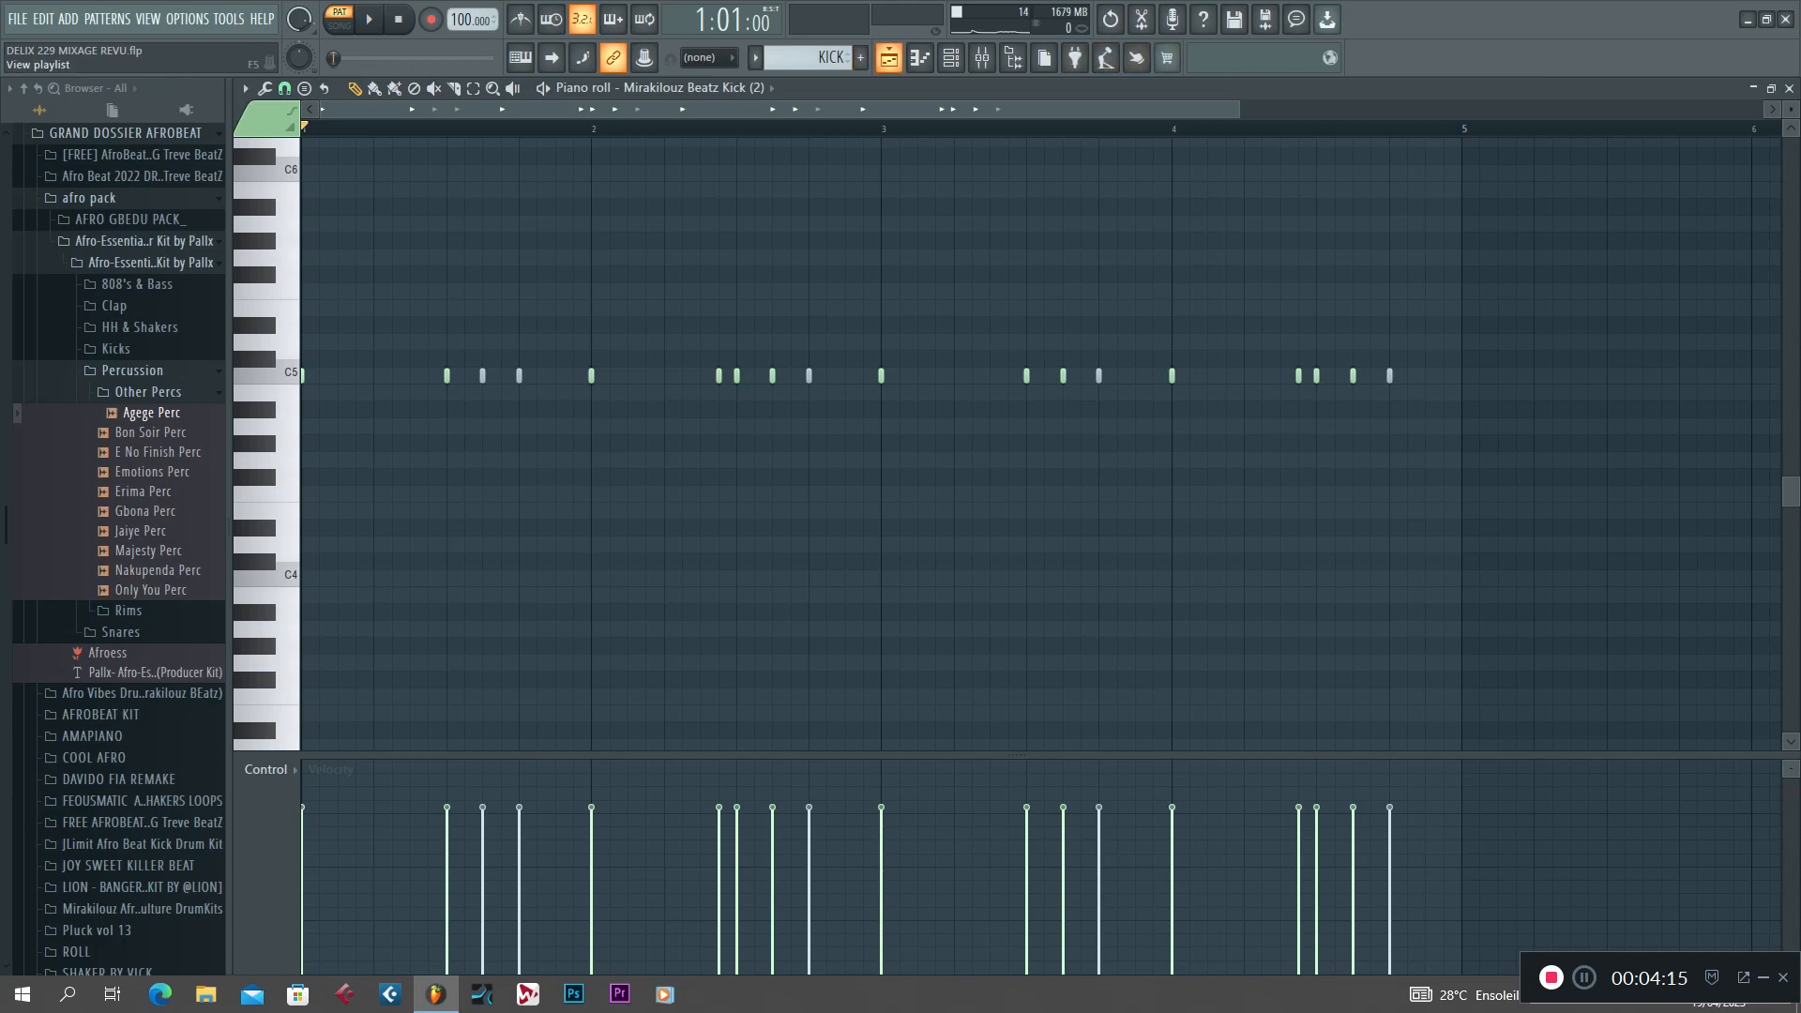
pyautogui.click(889, 57)
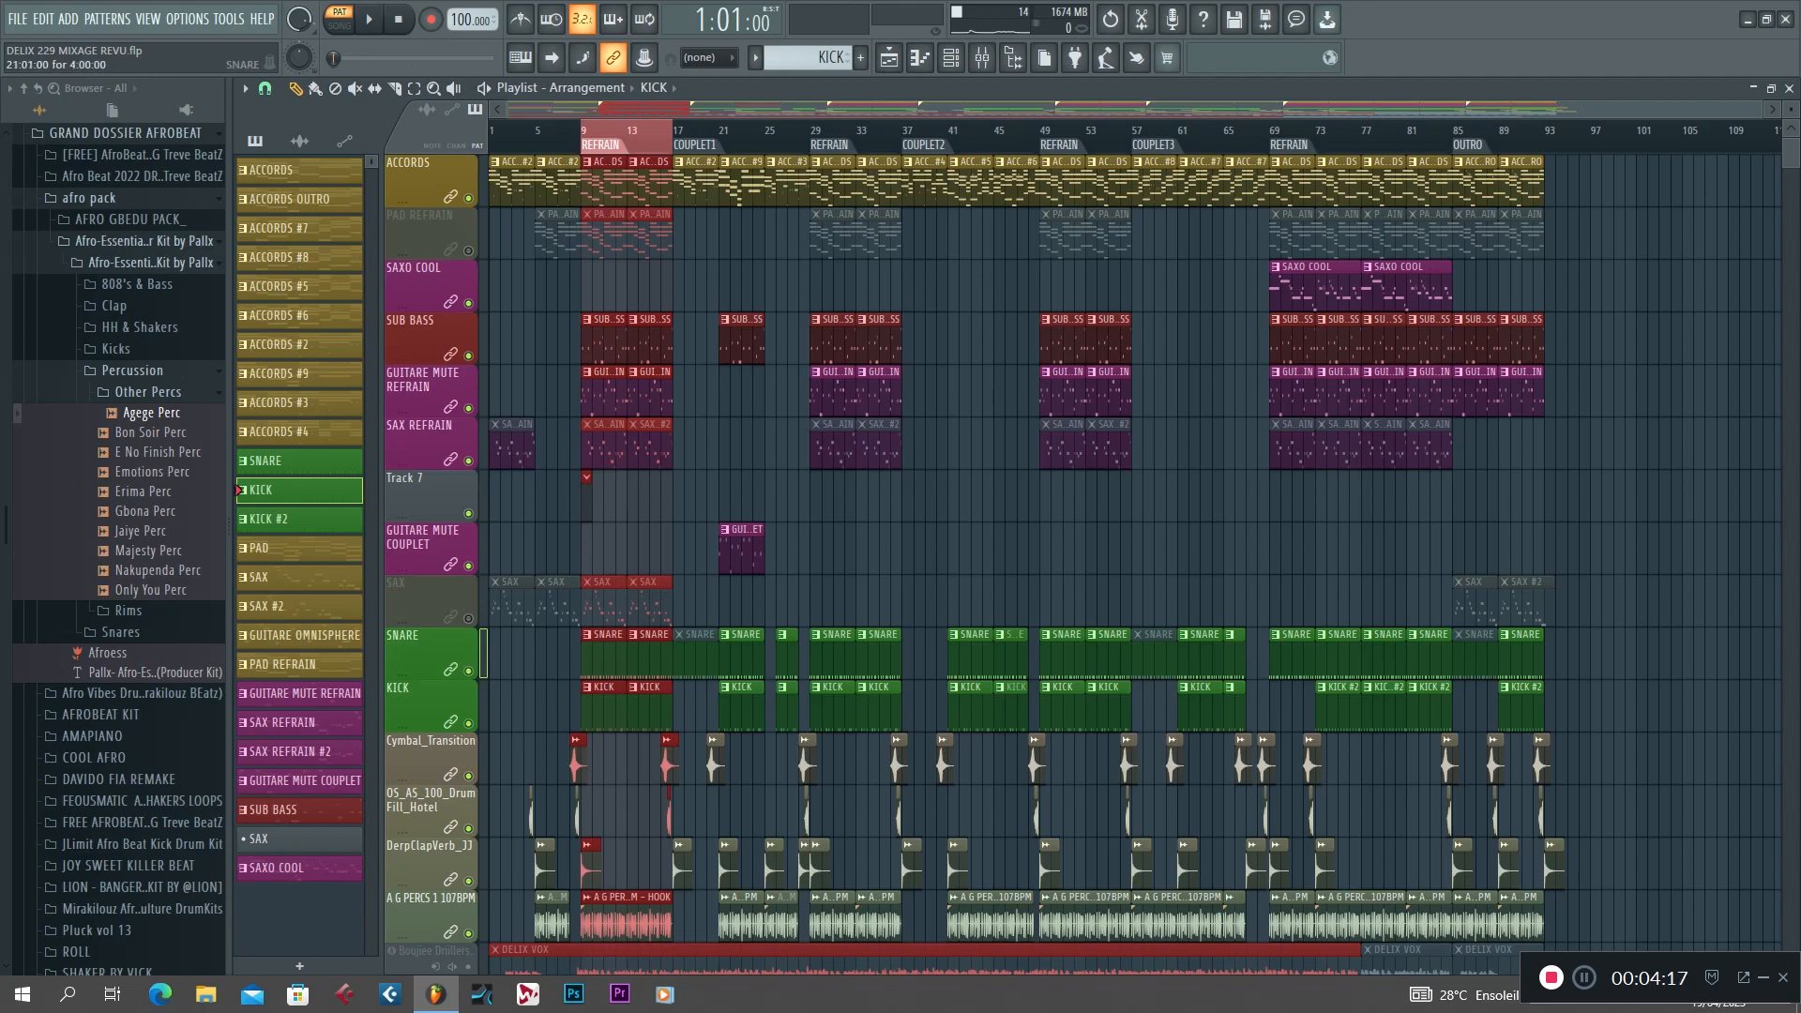
# Open the refrain's ACCORDS clip in the piano roll and play its ACCORDS #2 chord notes.
pyautogui.scroll(-2, 741, 654)
pyautogui.scroll(2, 741, 654)
pyautogui.doubleClick(608, 189)
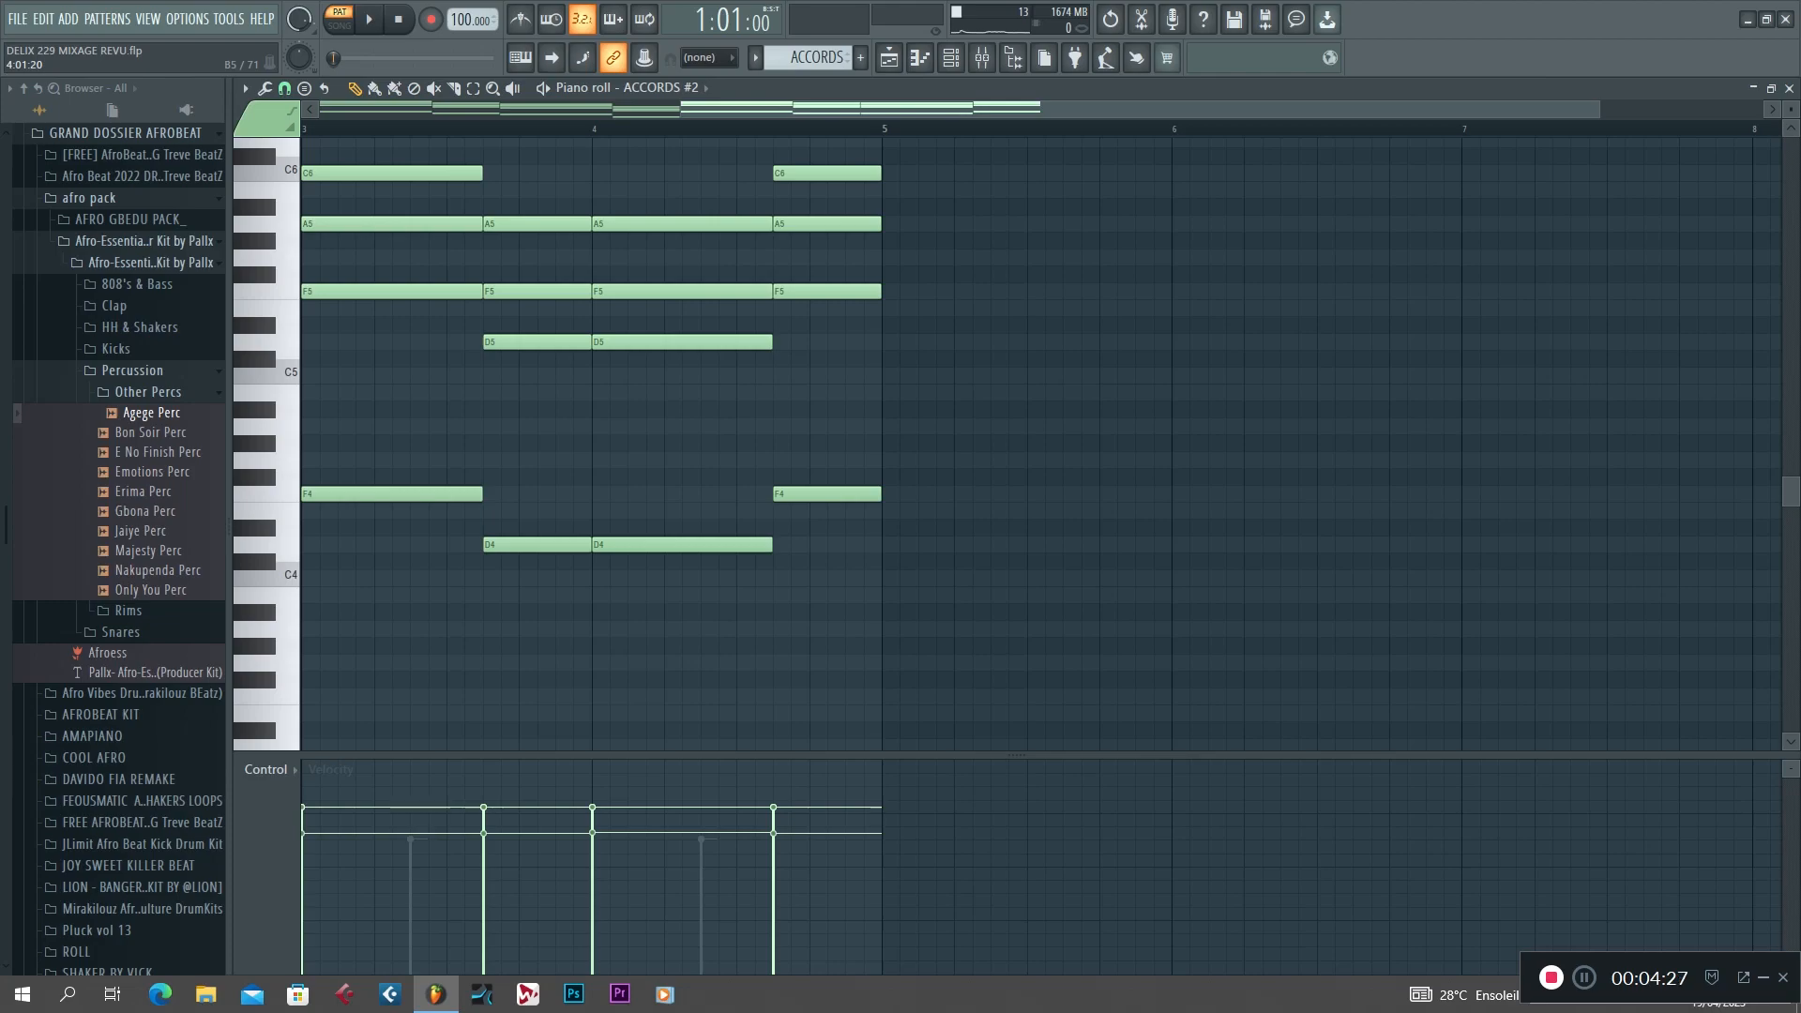
pyautogui.scroll(3, 1032, 441)
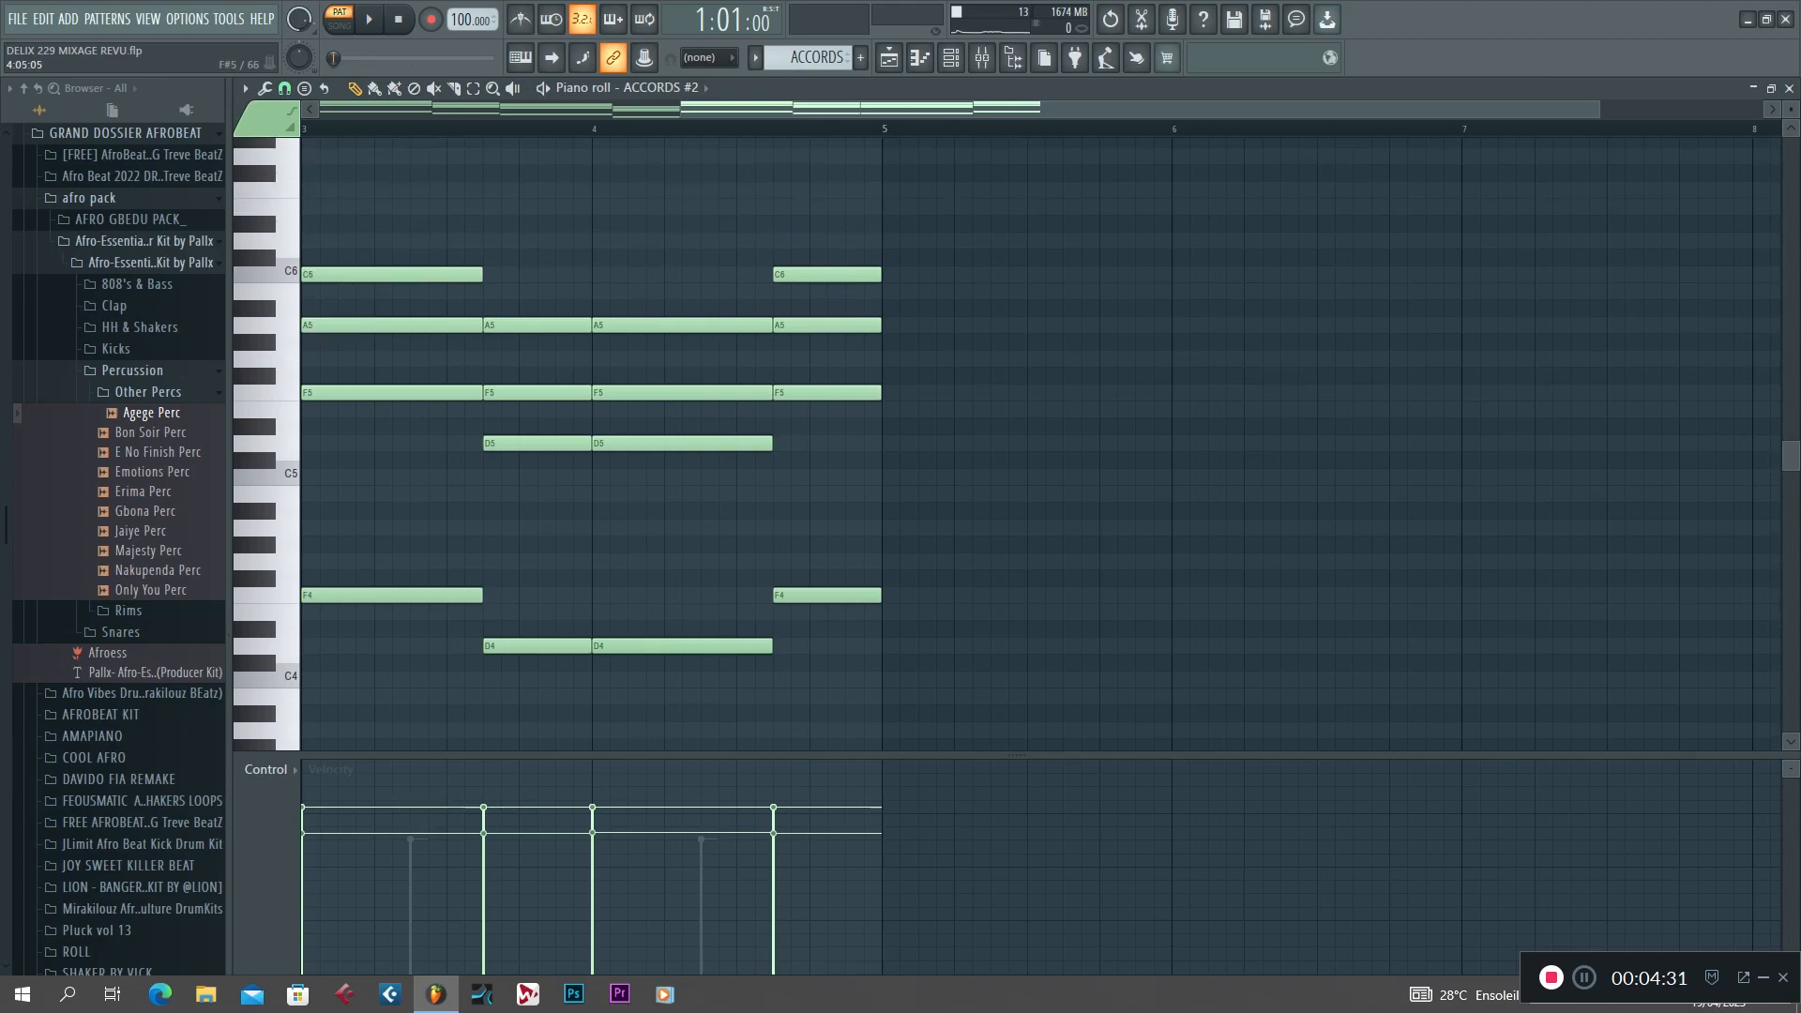
pyautogui.press('space')
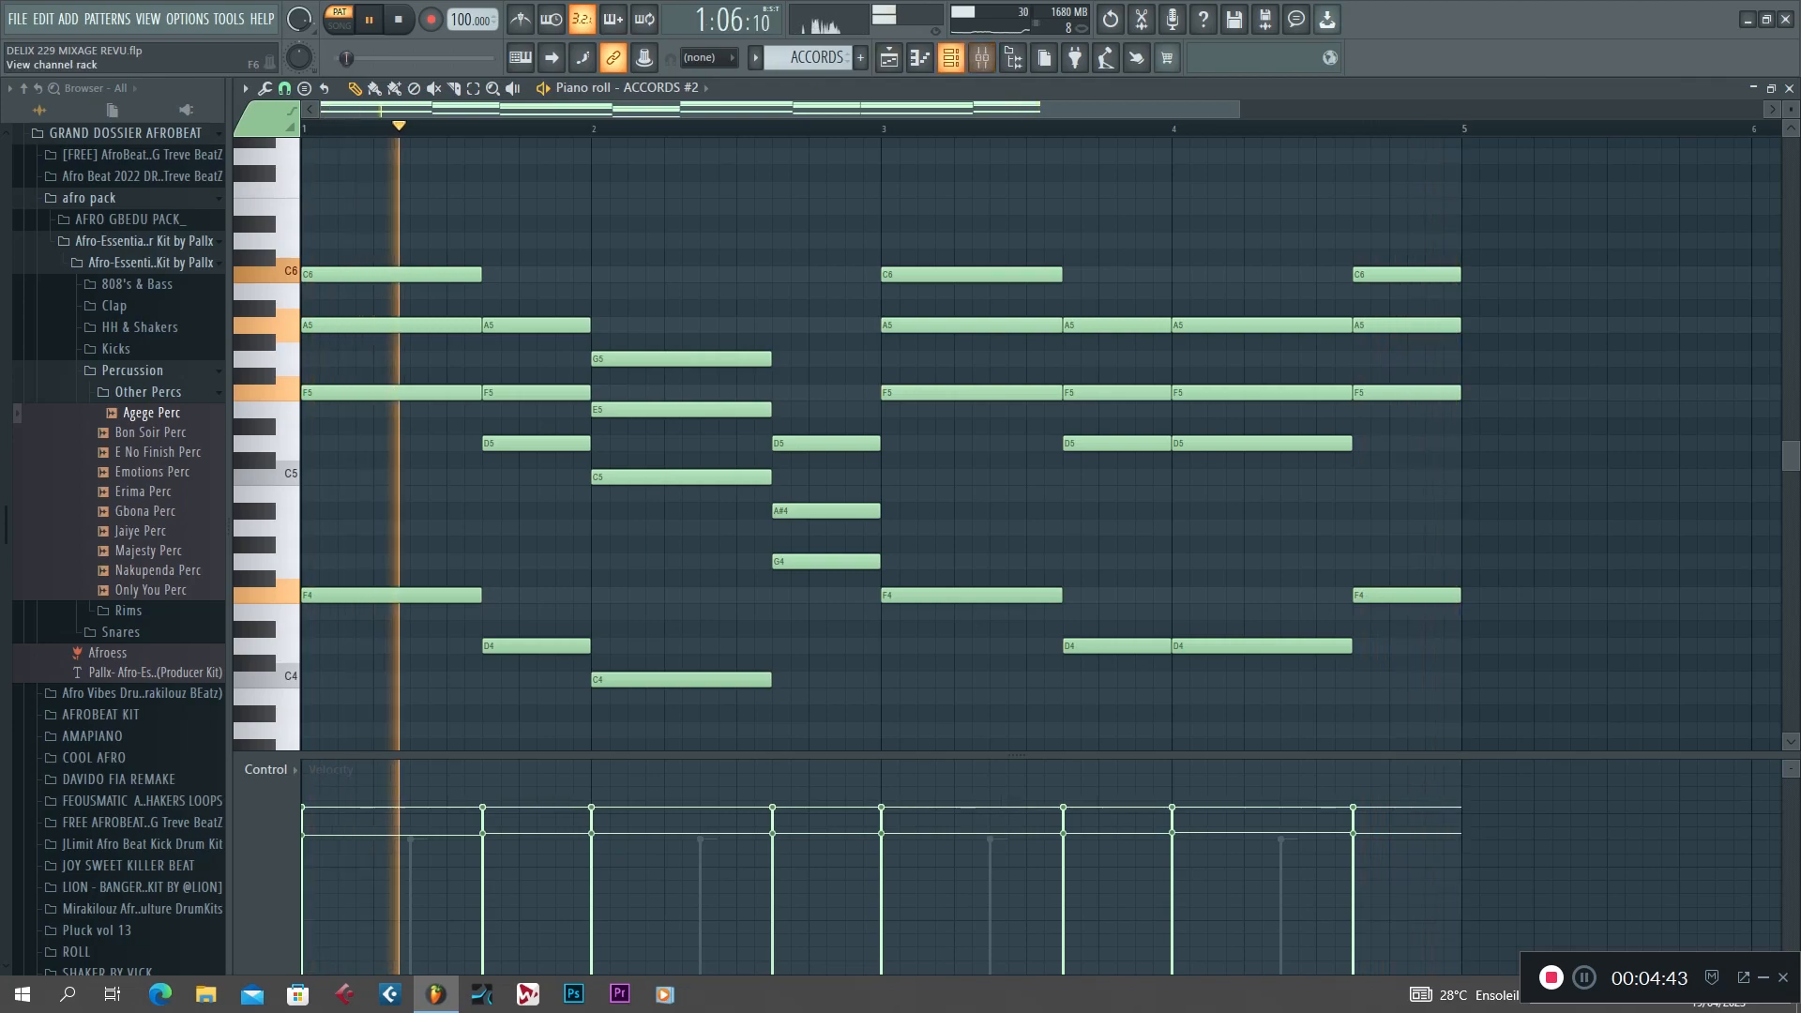
# Inspect the Nexus preset used by the ACCORDS #2 channel and close the instrument window.
pyautogui.click(950, 57)
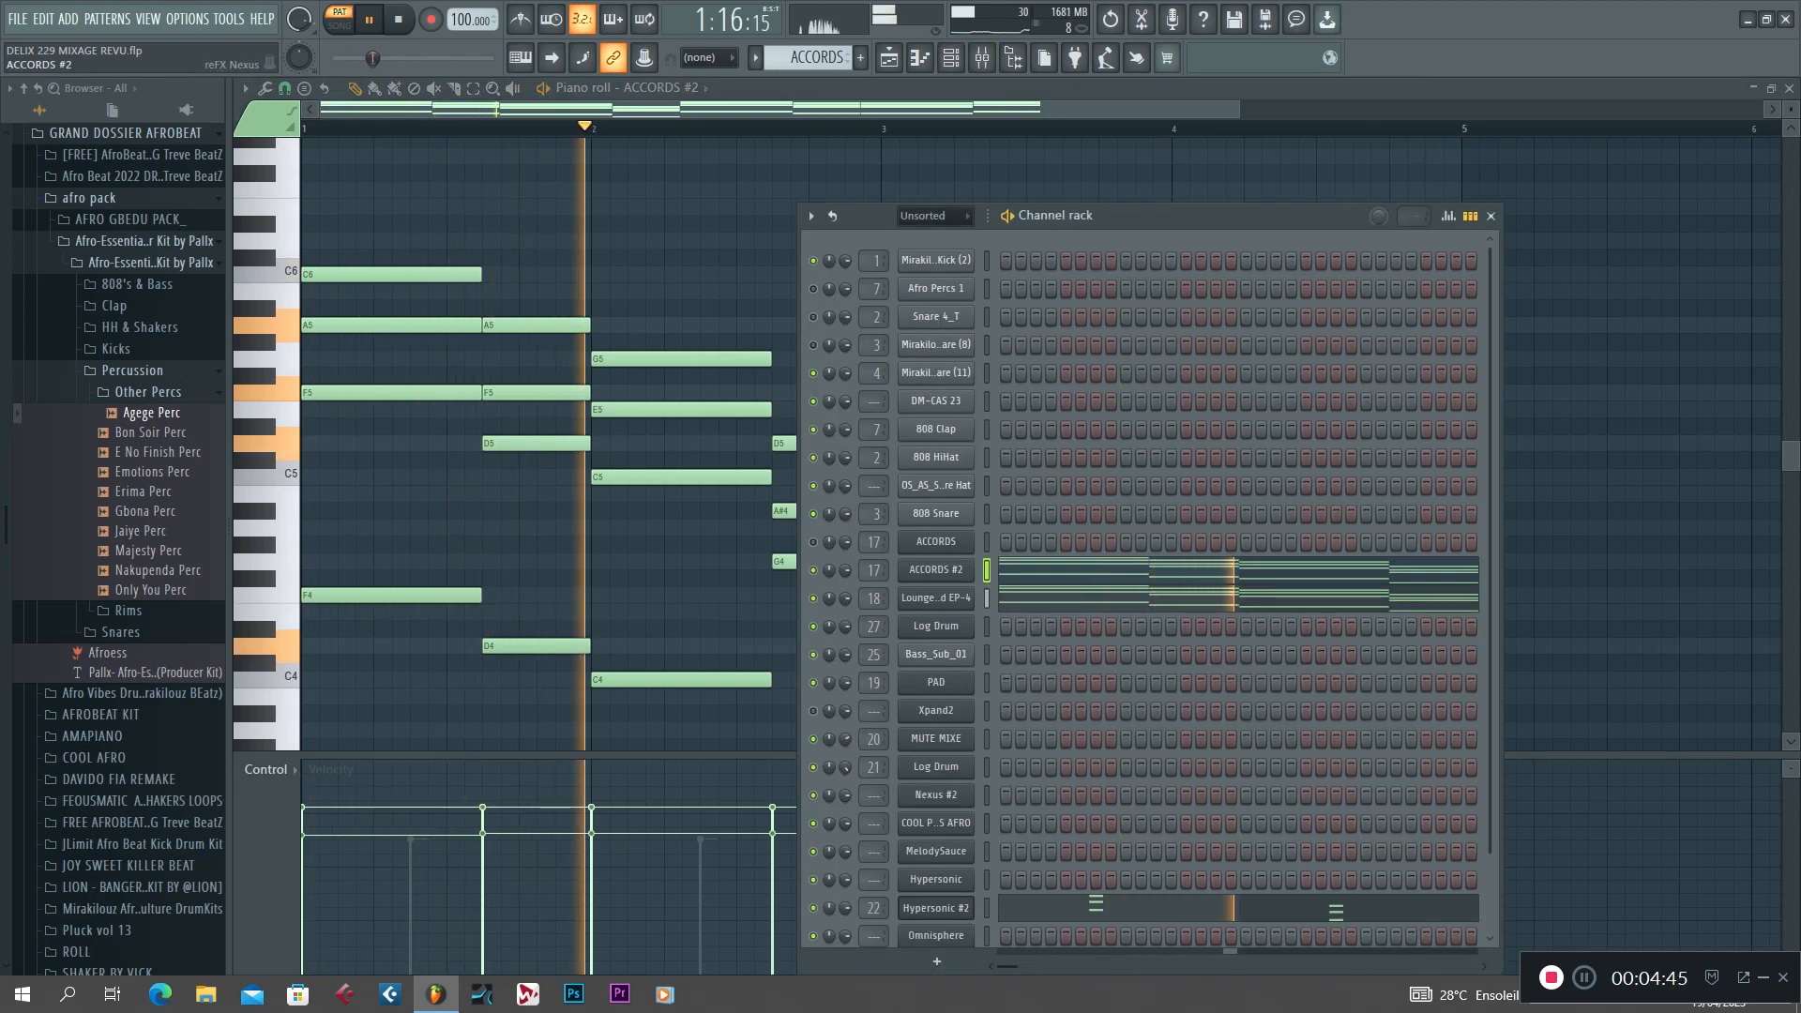
pyautogui.click(937, 570)
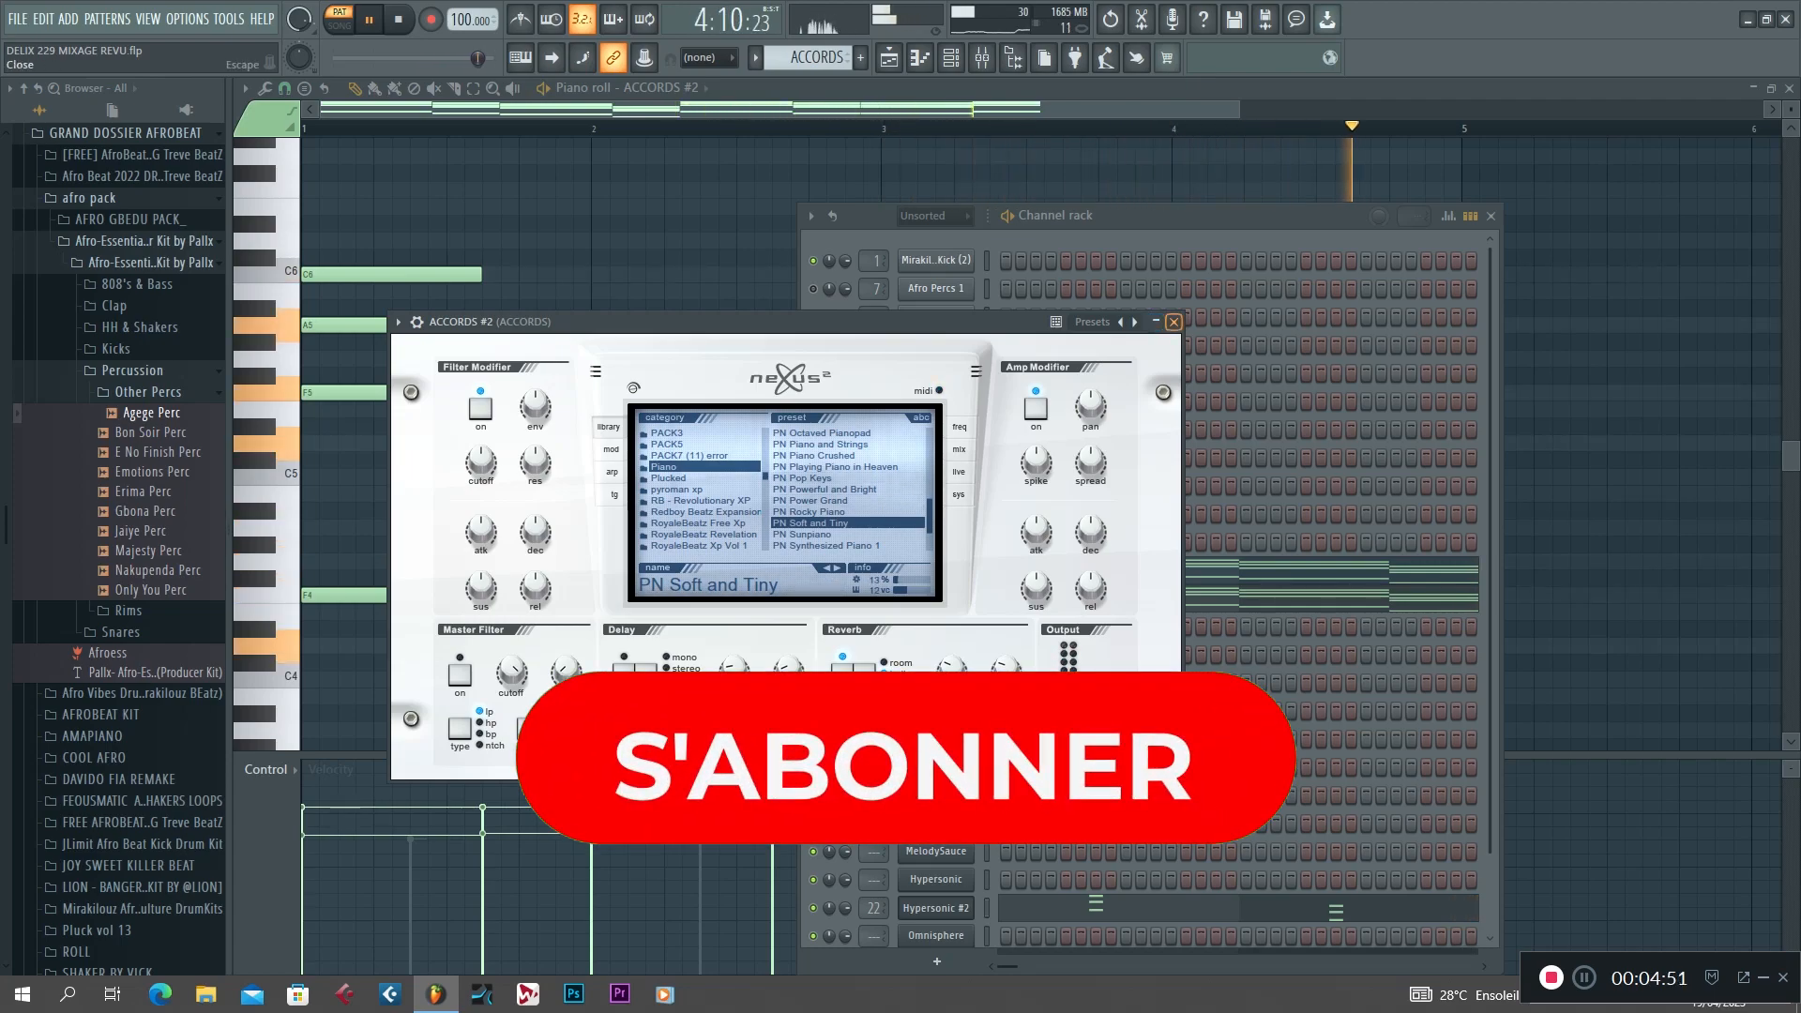
pyautogui.click(1174, 321)
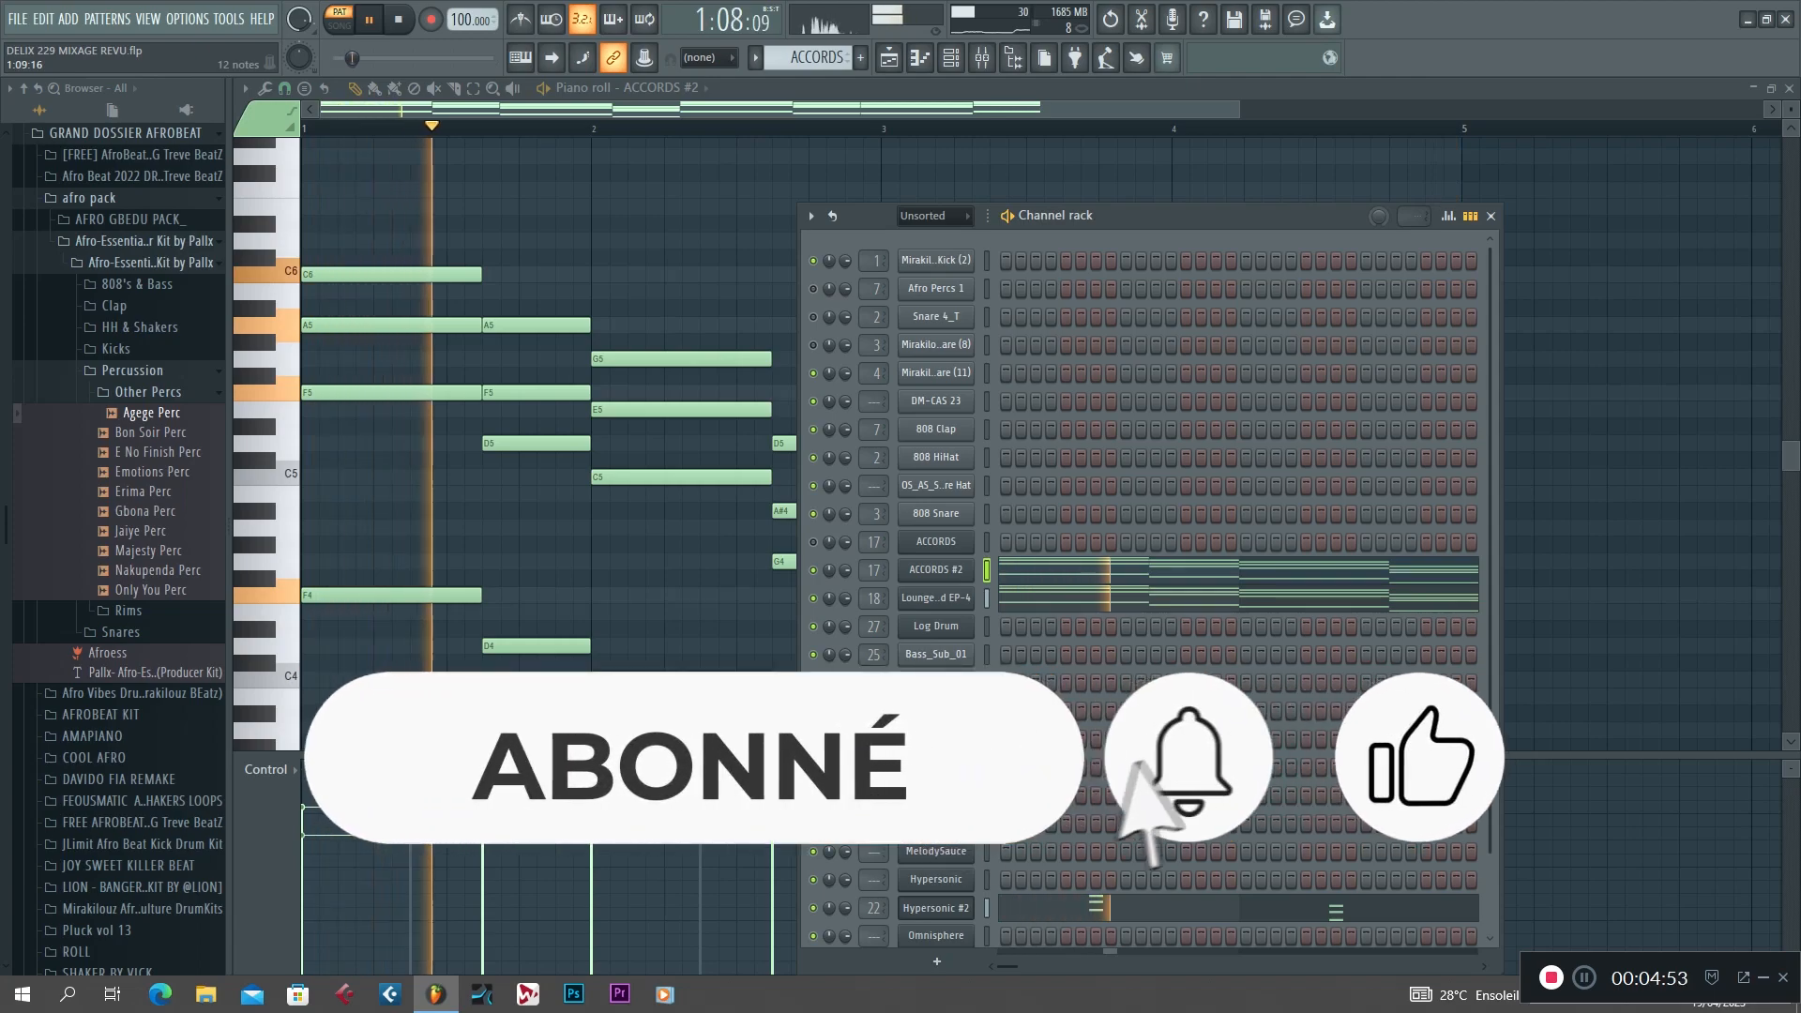
# Open the Hypersonic #2 channel's notes in the piano roll, check the channel rack and audition the pattern.
pyautogui.click(1130, 908)
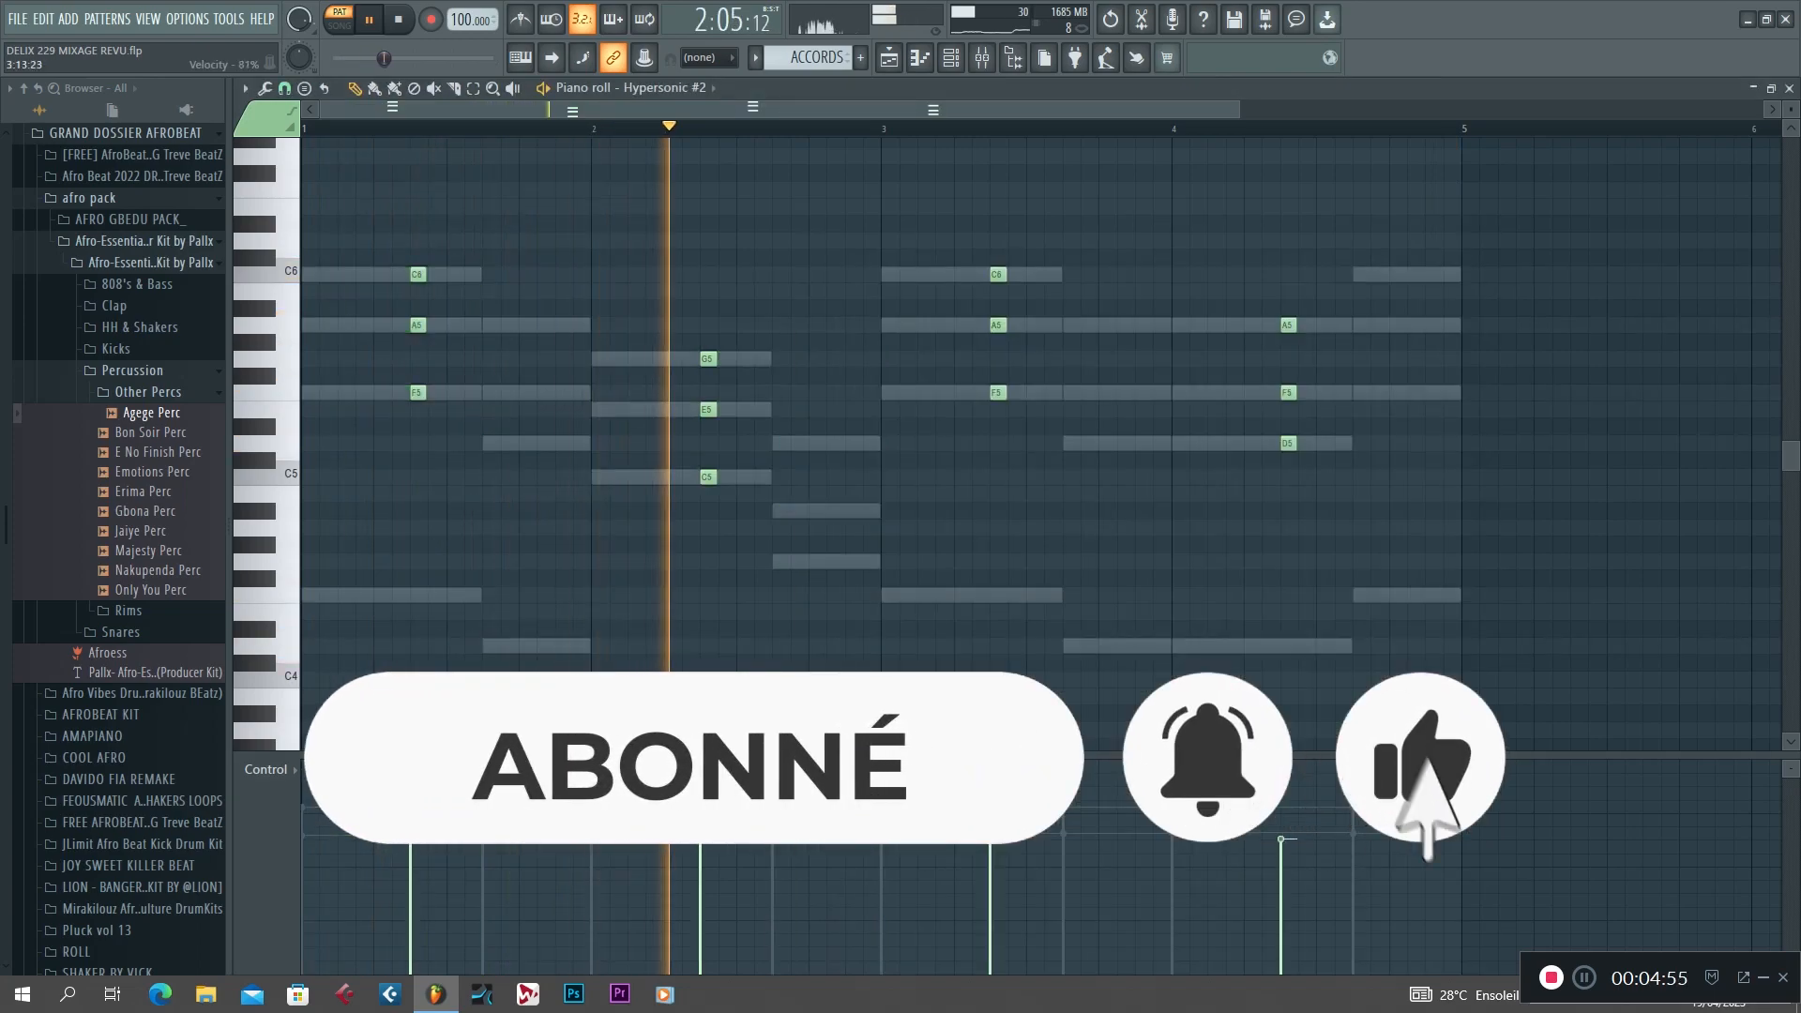
pyautogui.press('space')
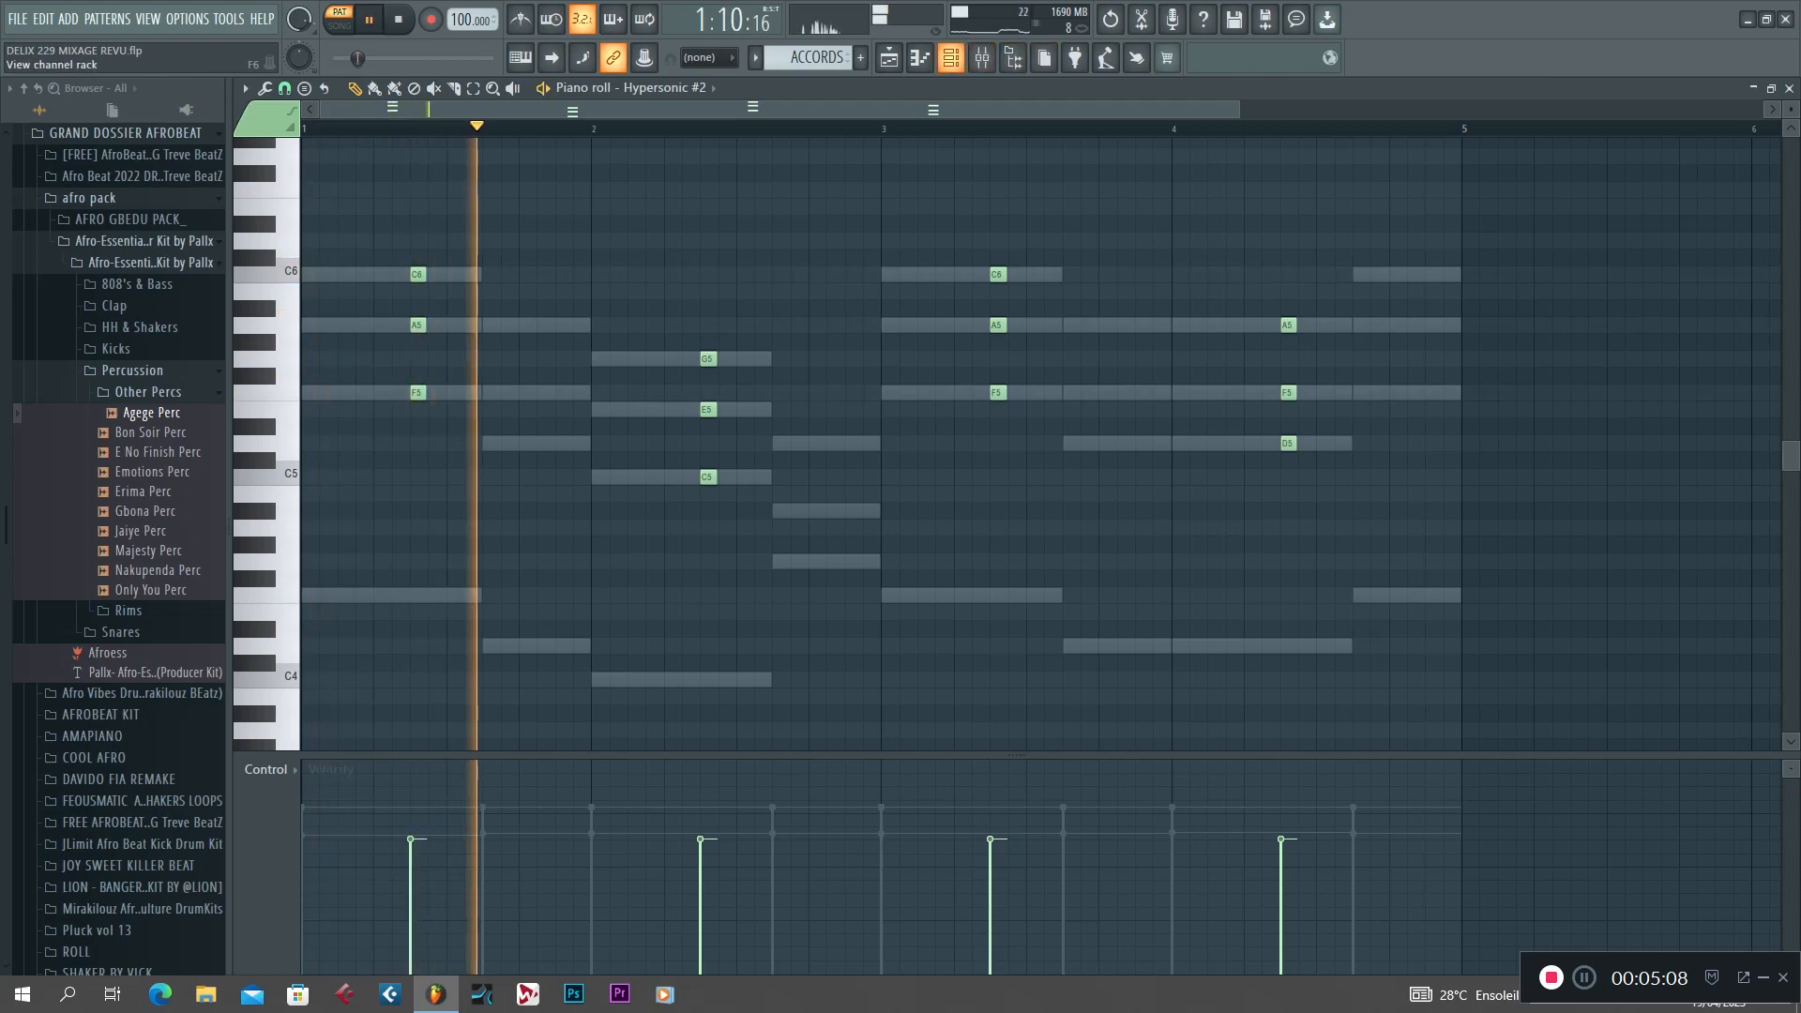
pyautogui.click(950, 57)
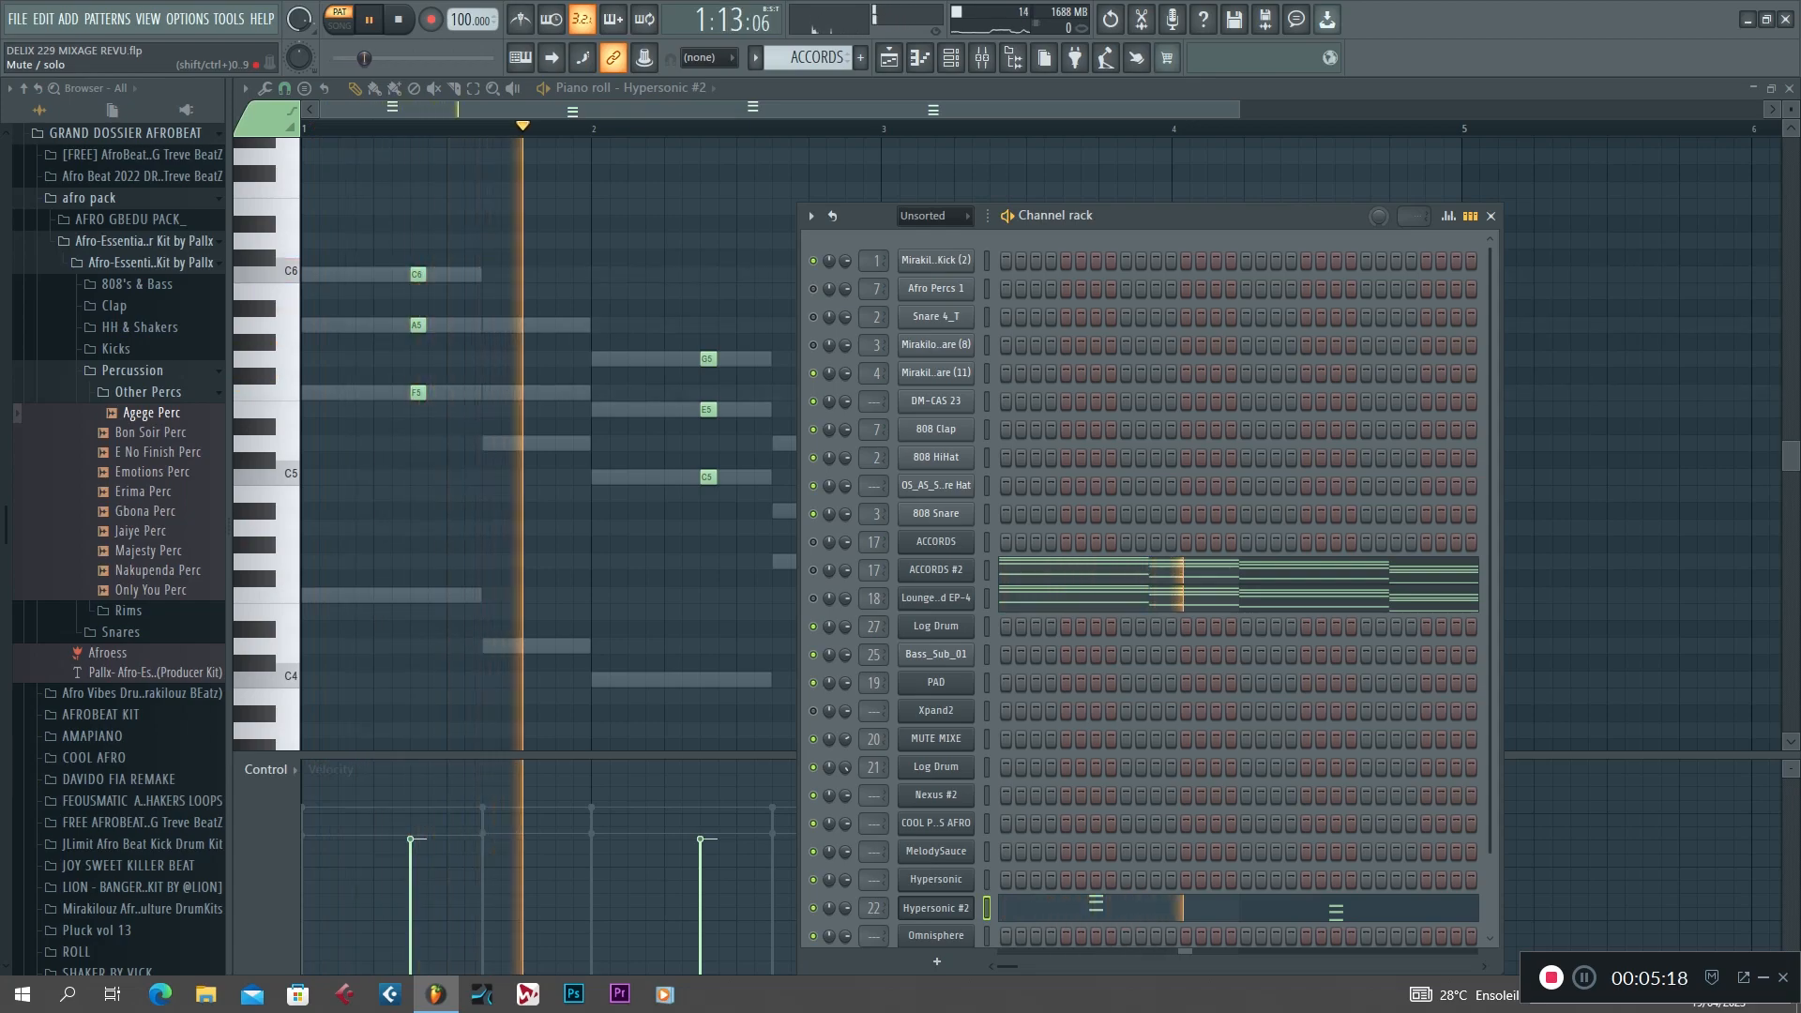
pyautogui.press('F6')
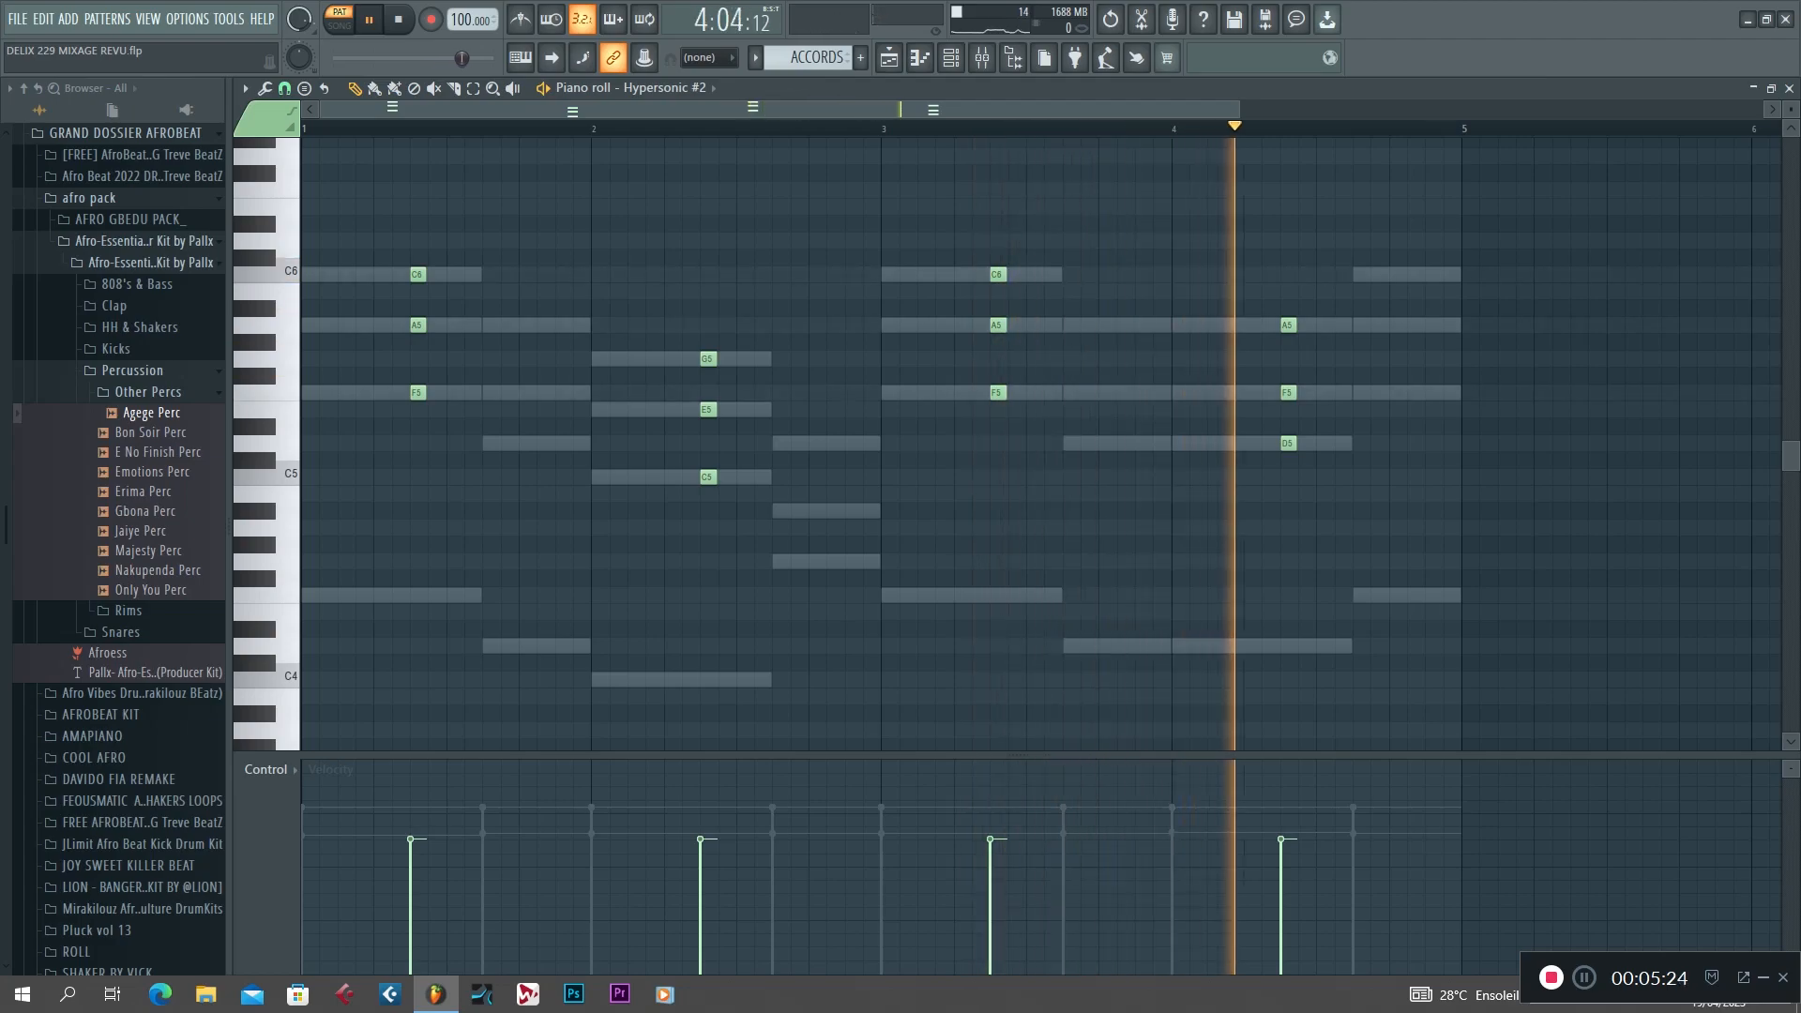
pyautogui.press('space')
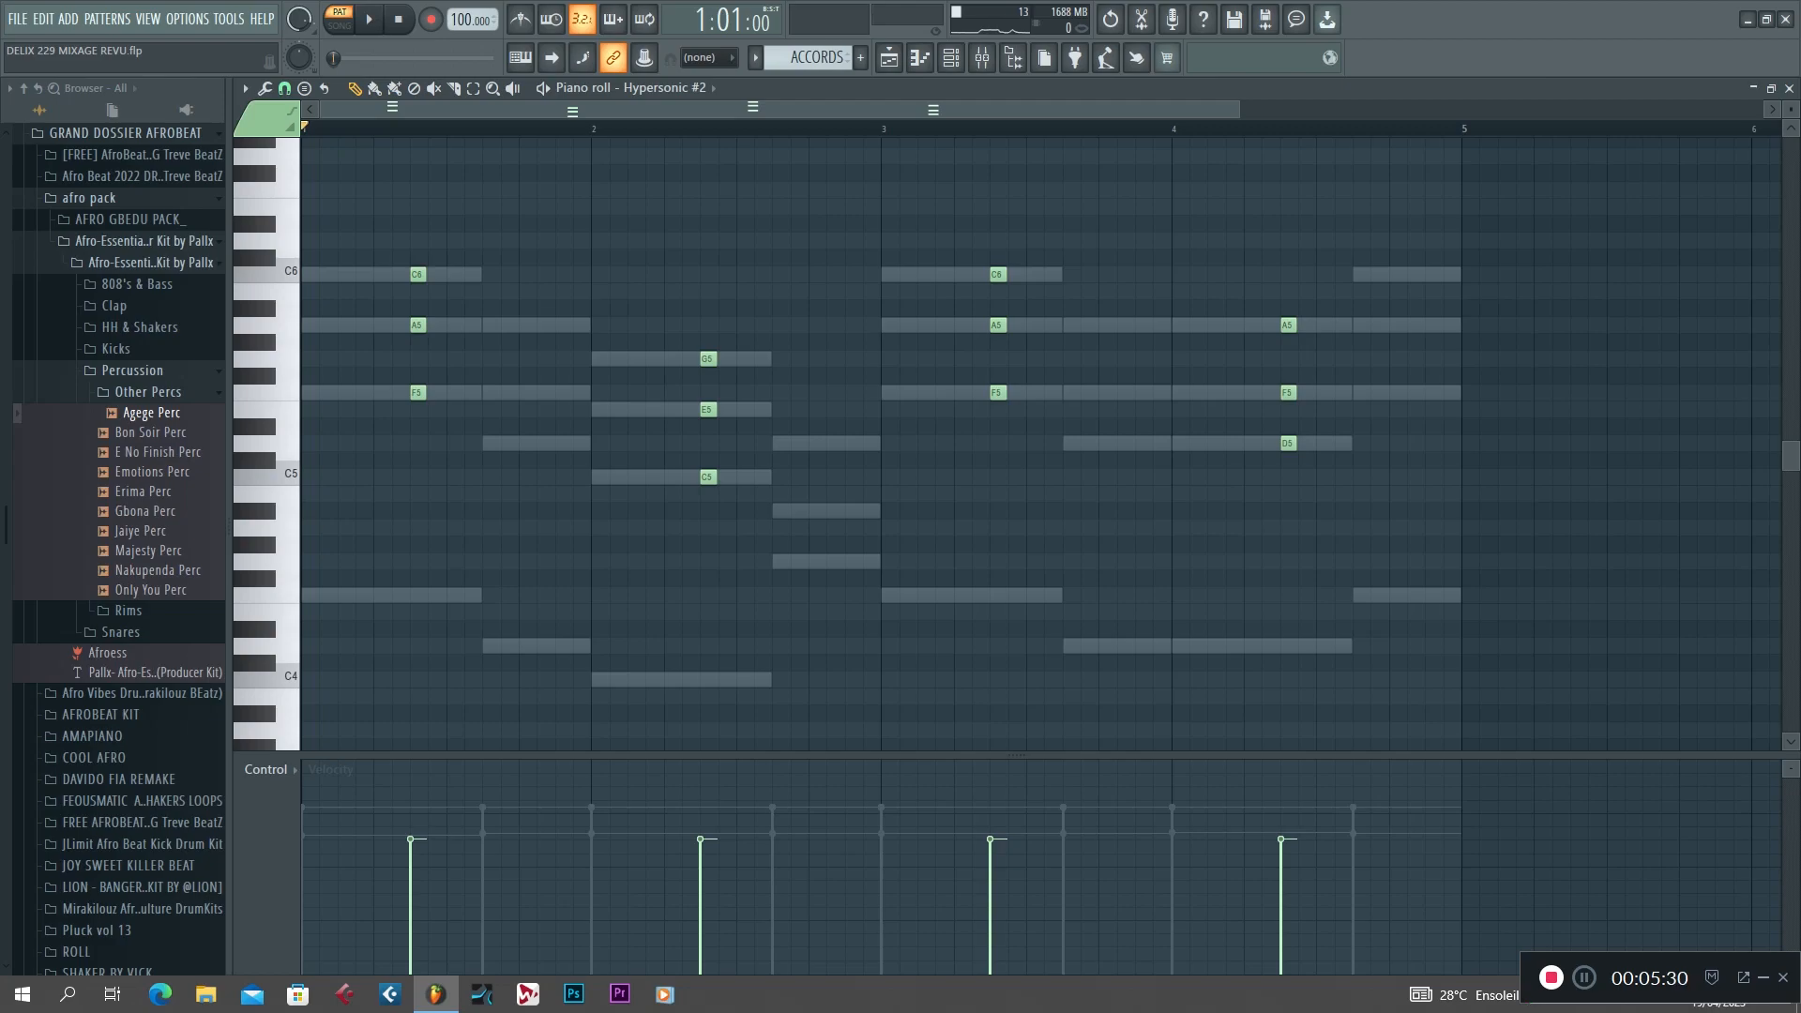
# Reopen the Hypersonic #2 notes from the channel rack, replay the ACCORDS pattern and return to the playlist.
pyautogui.press('F6')
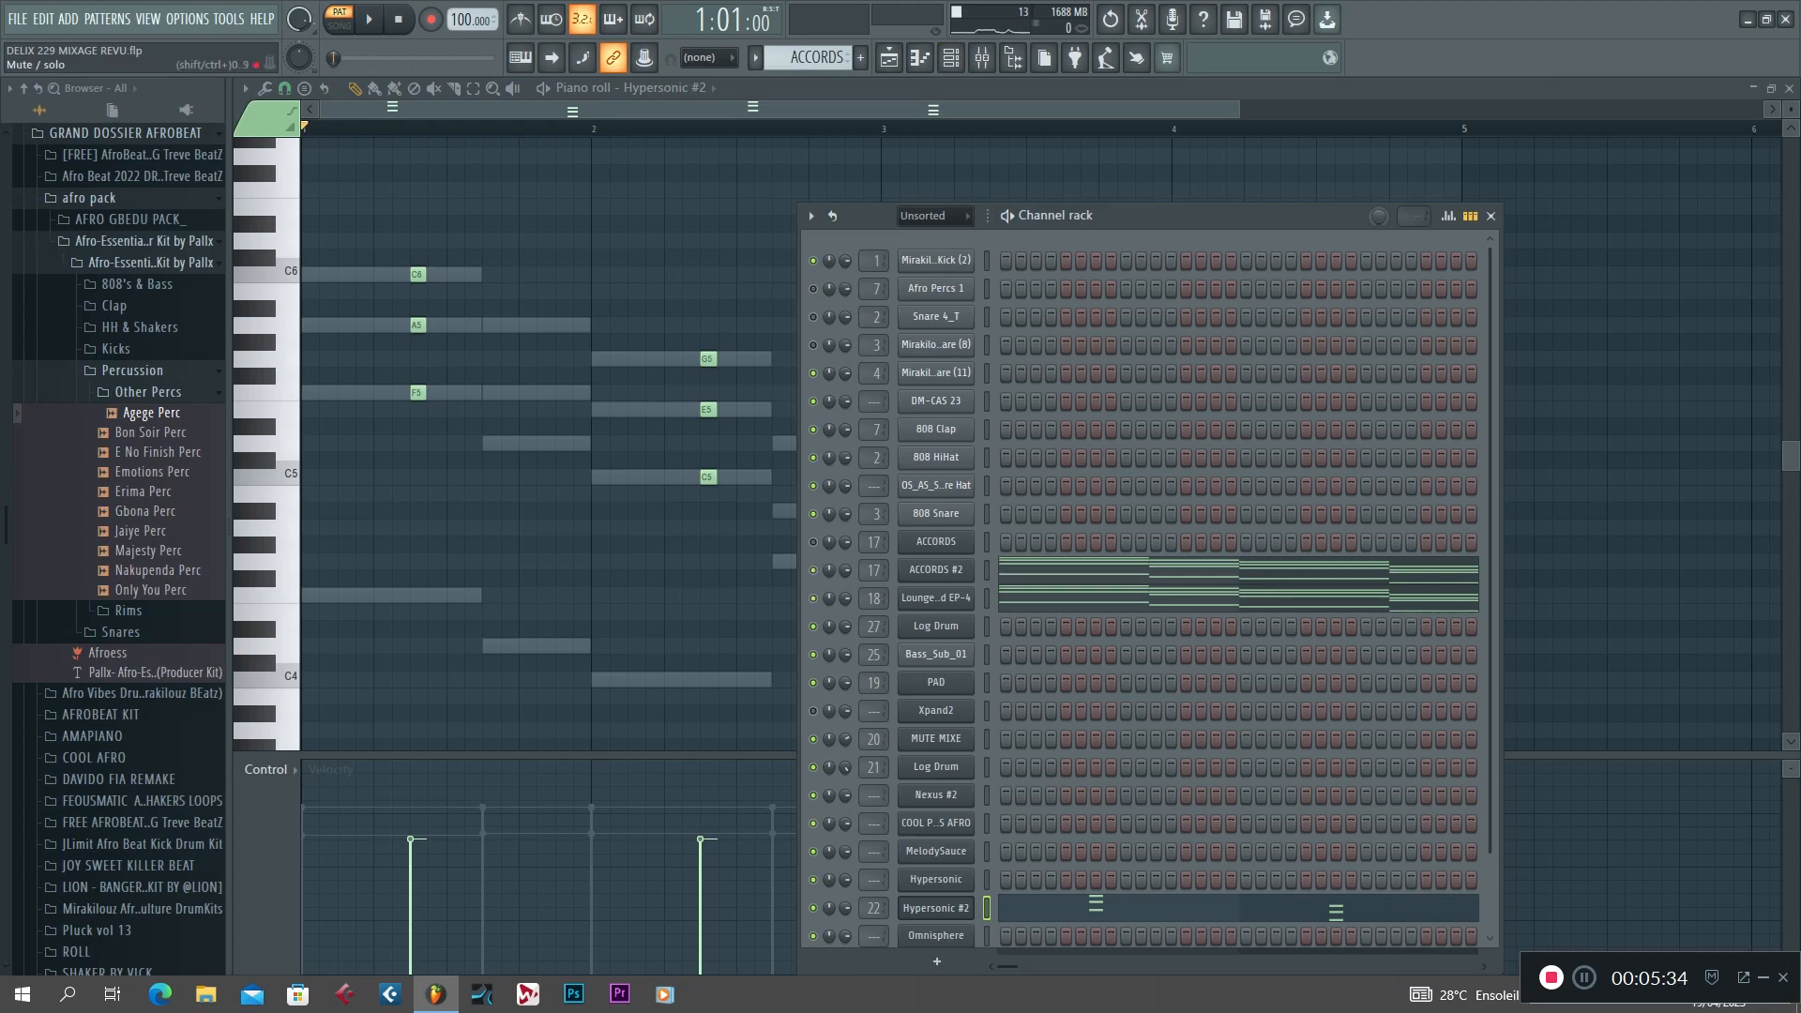
pyautogui.click(1040, 908)
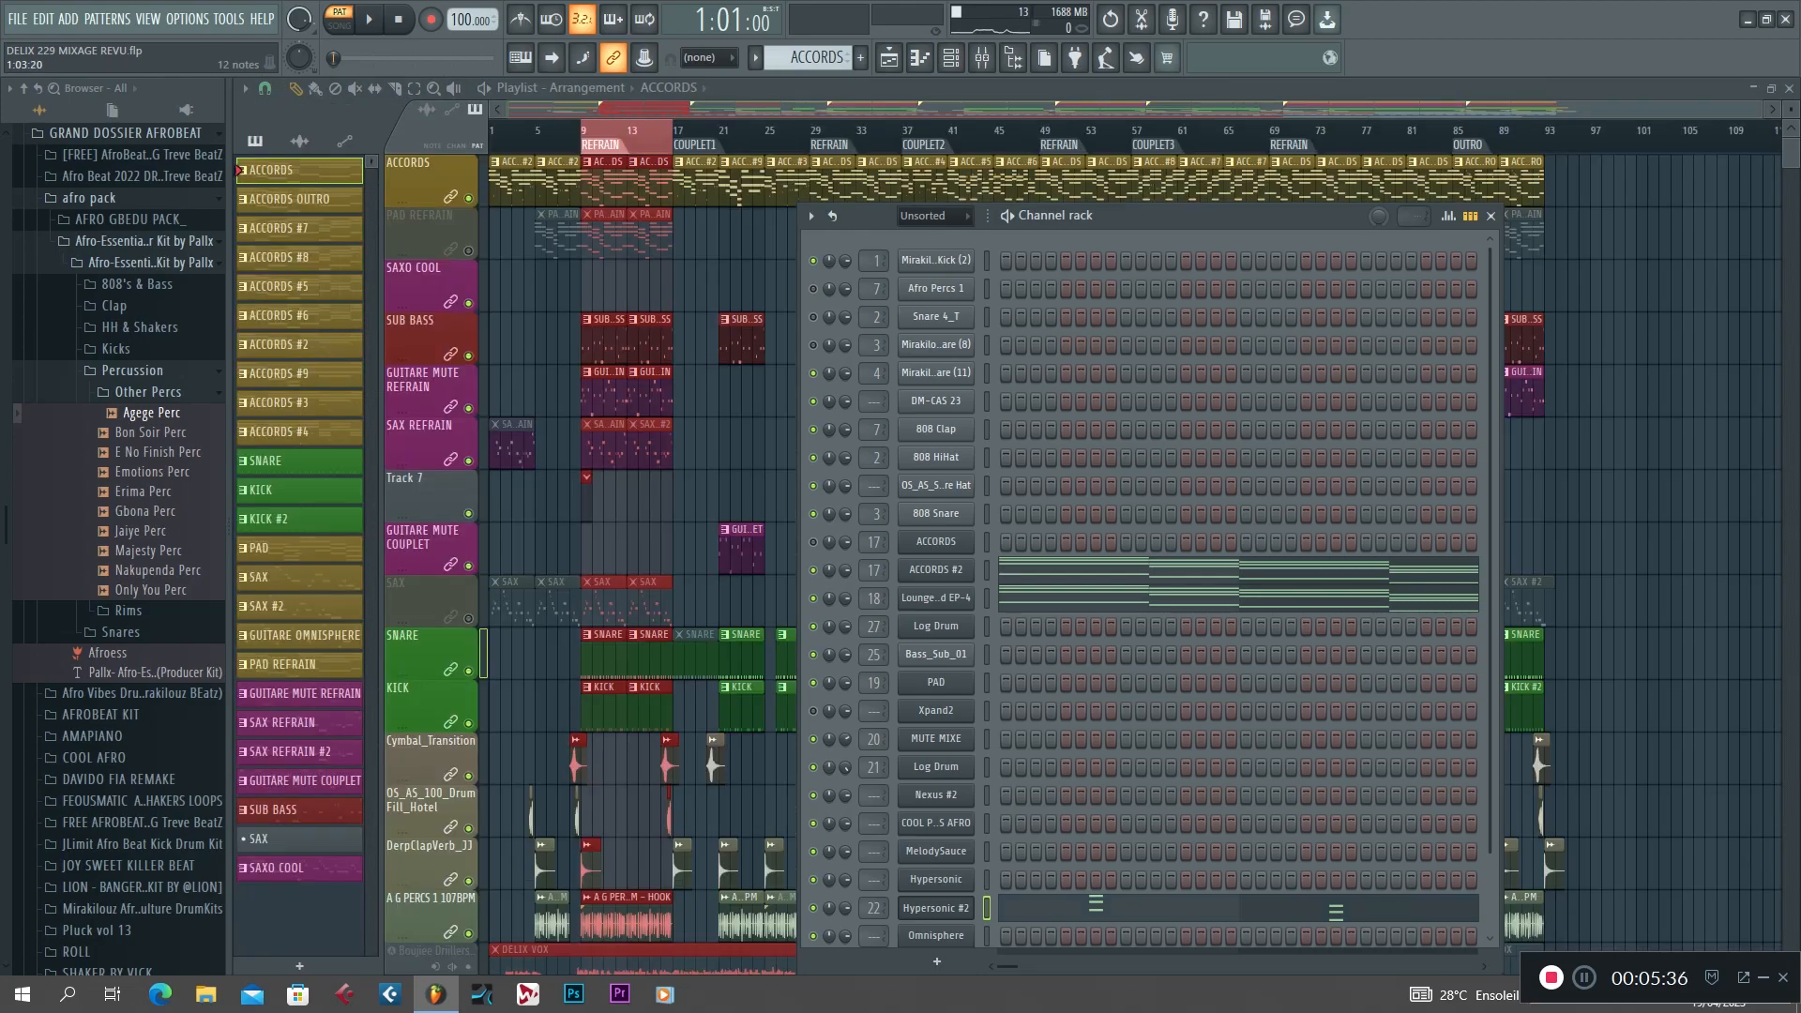
pyautogui.click(1041, 908)
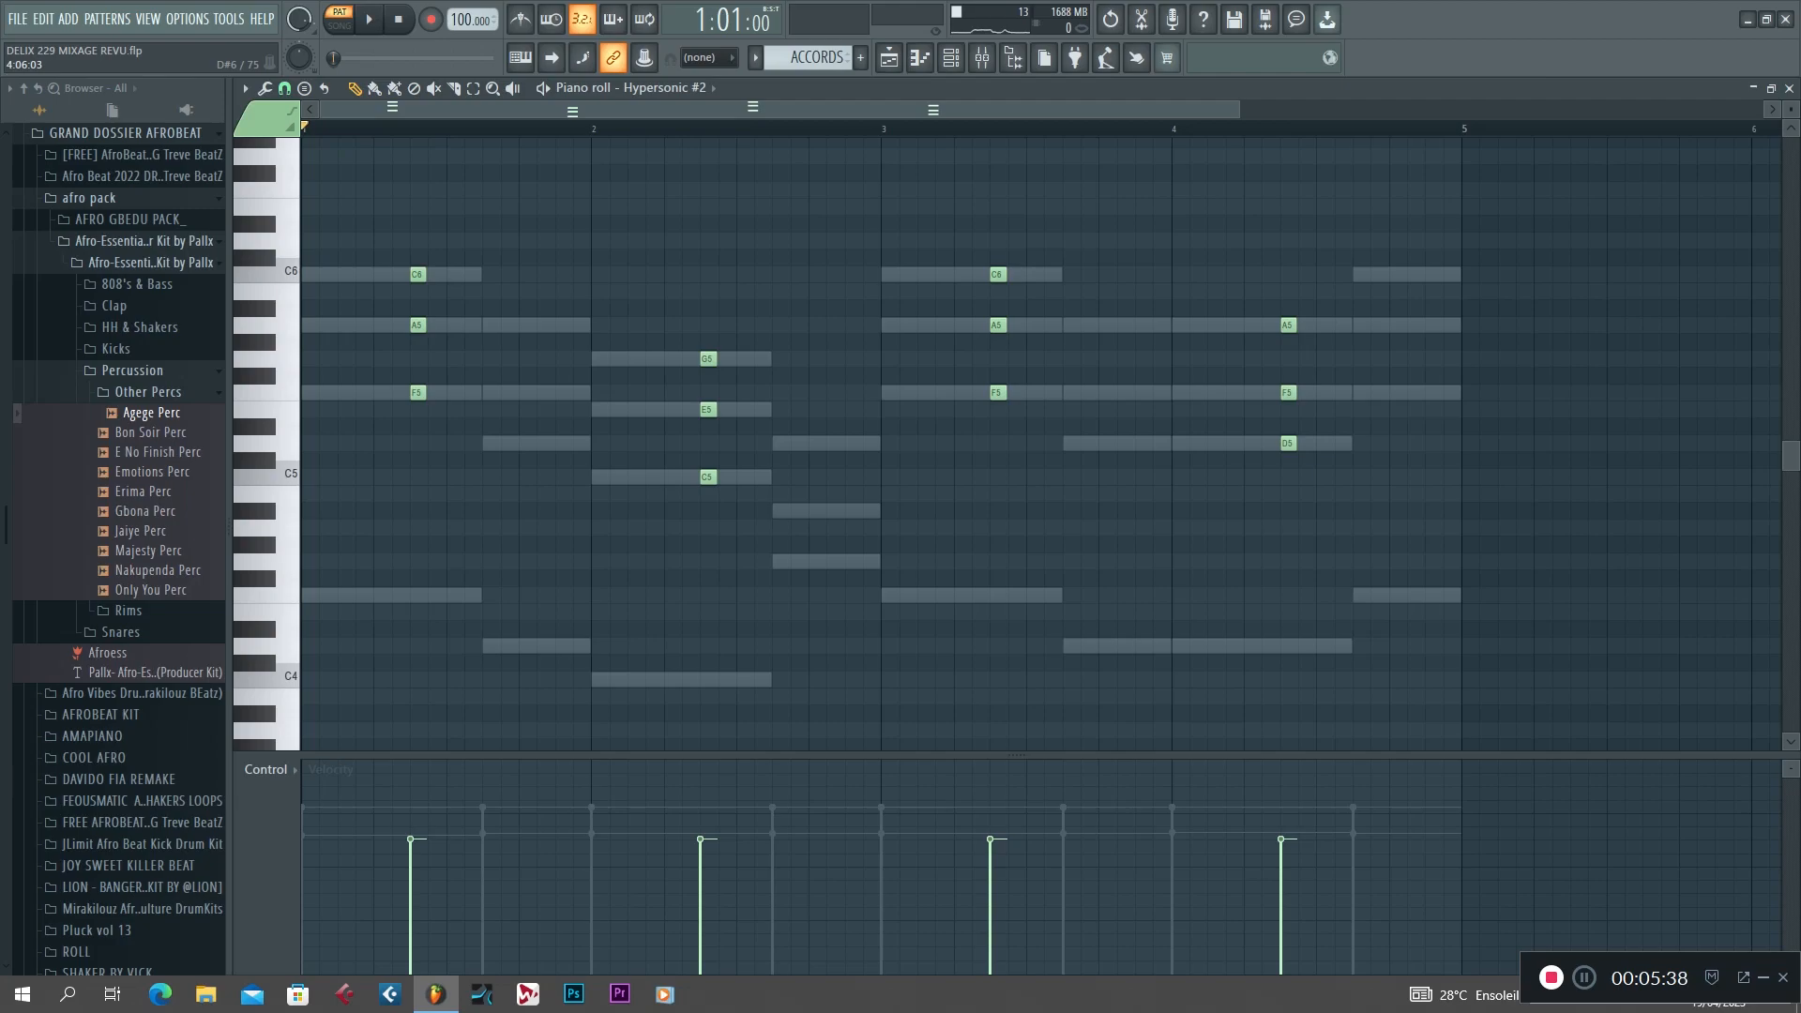
pyautogui.press('space')
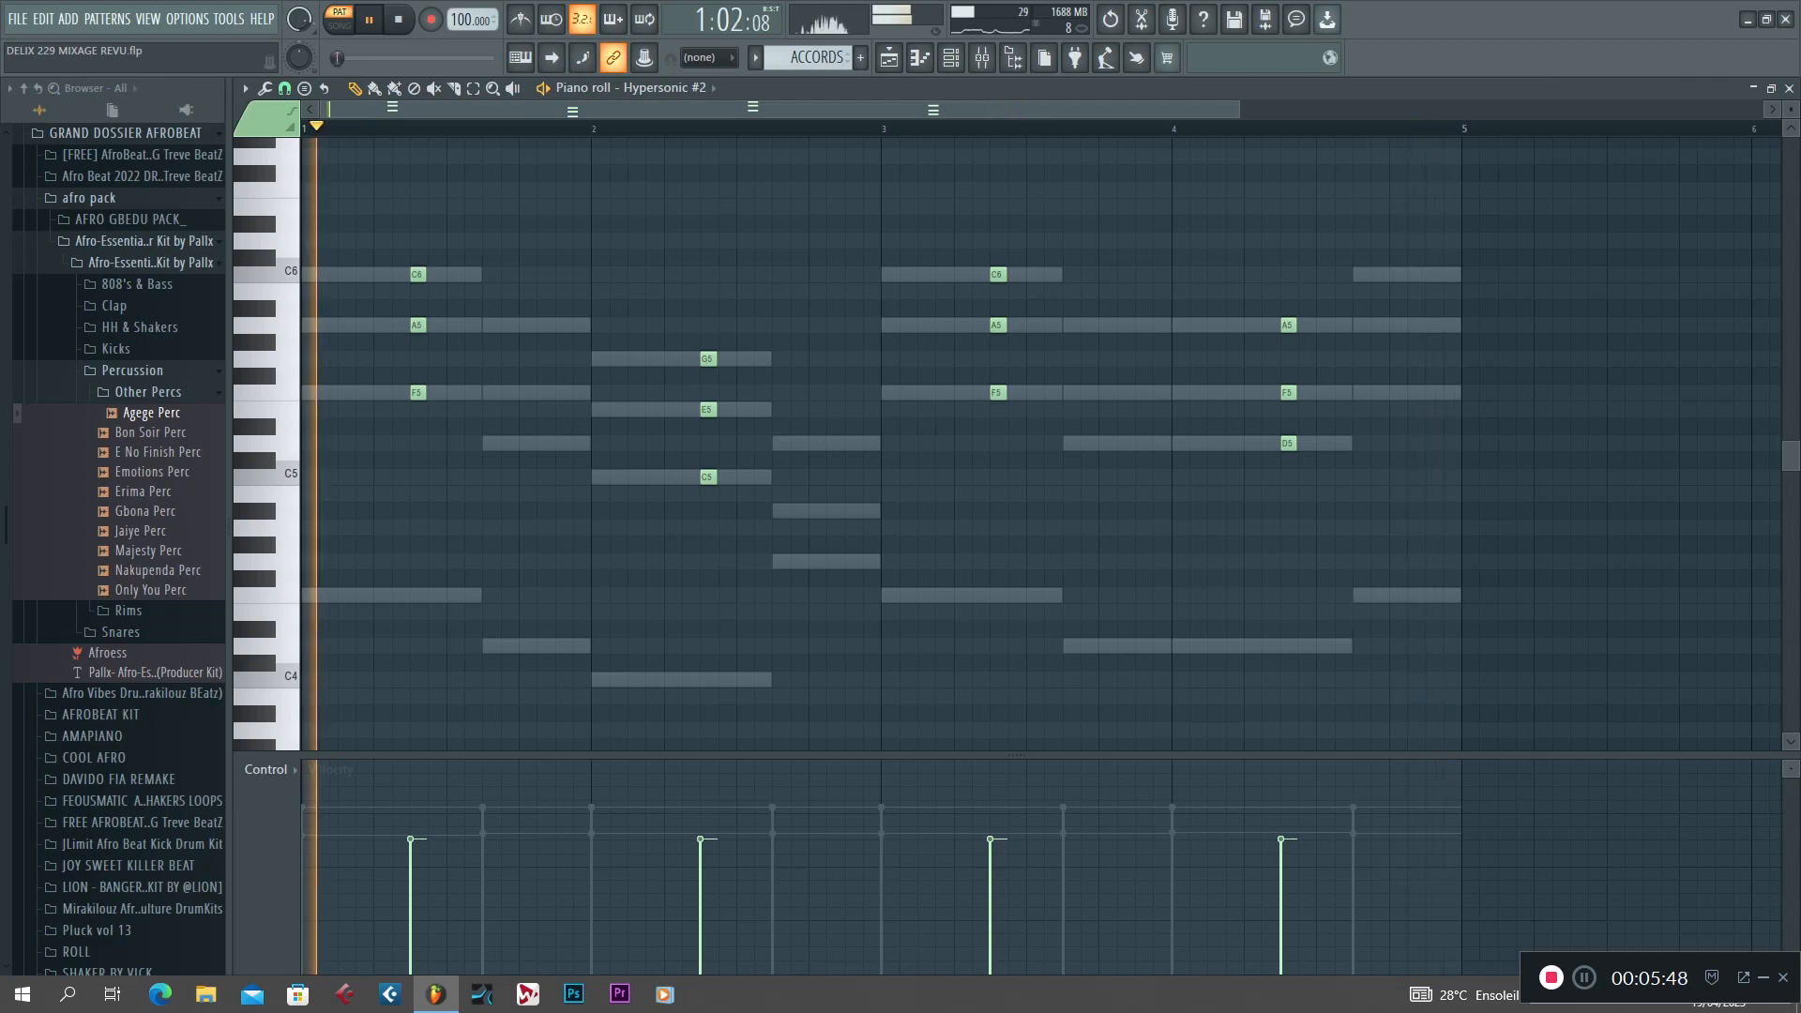
pyautogui.press('space')
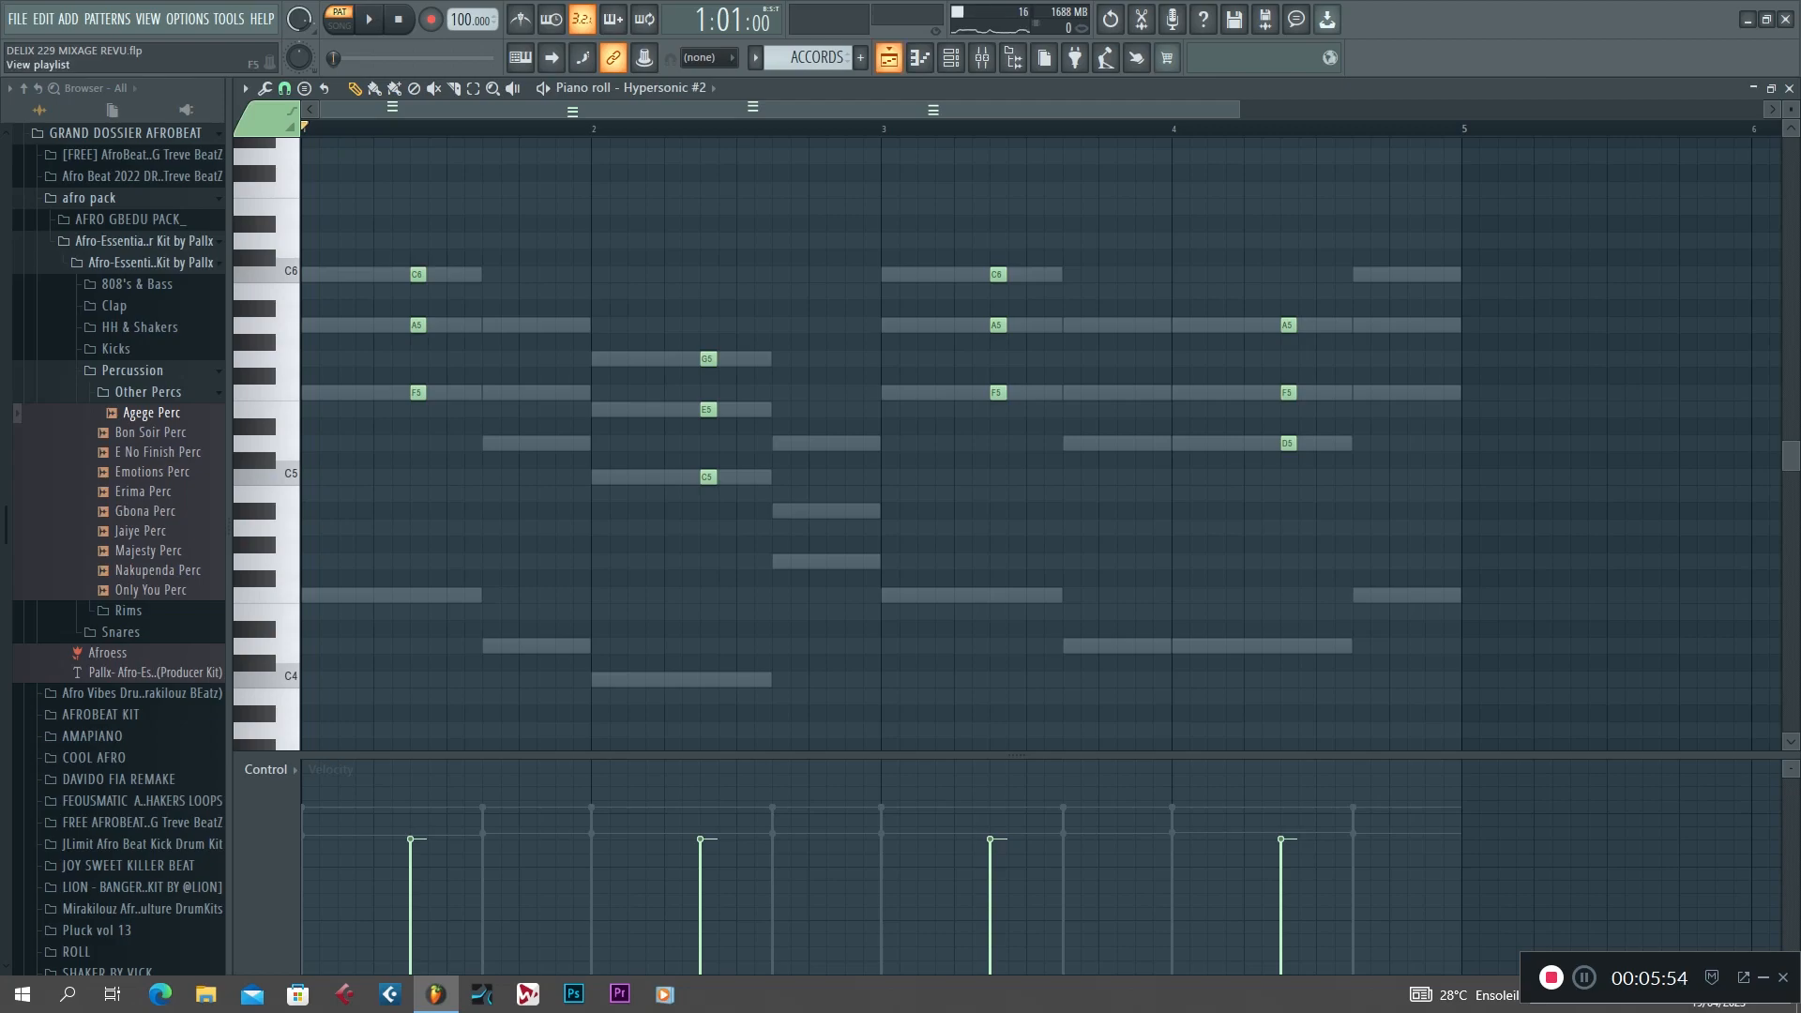
pyautogui.click(888, 57)
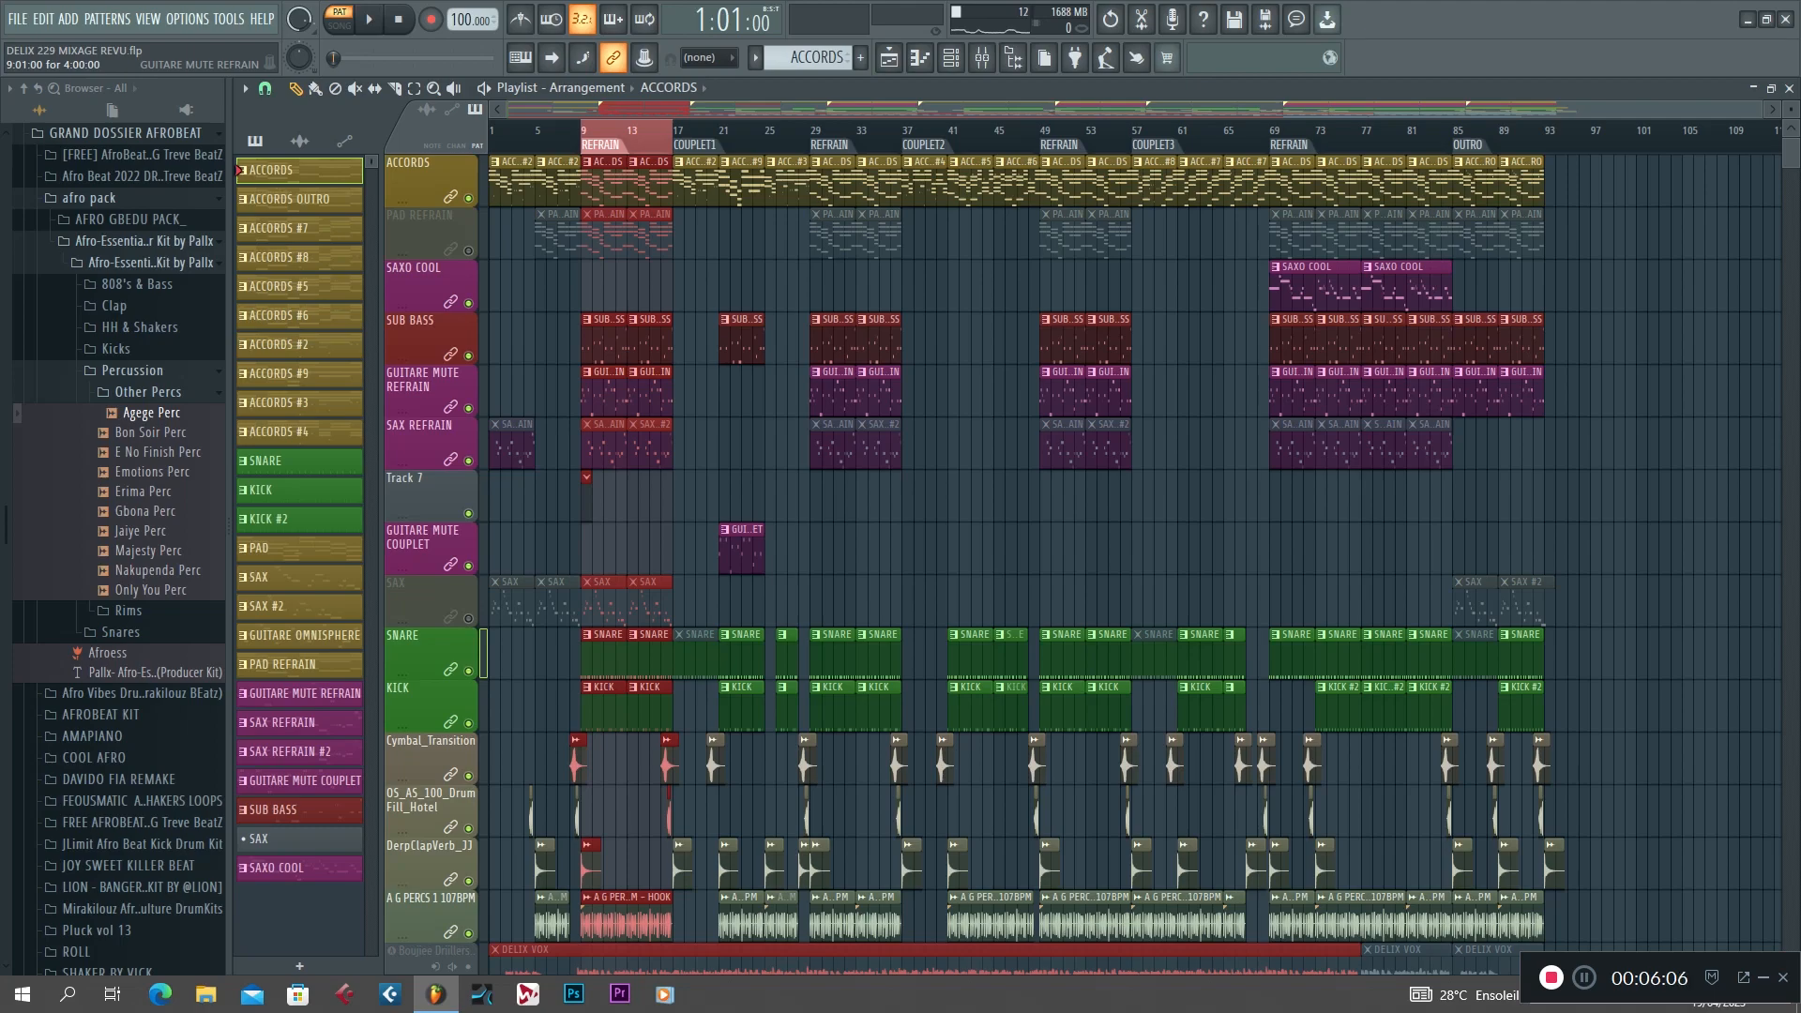
# Open the refrain's GUITARE MUTE REFRAIN clip in the piano roll, play its Log Drum channel notes and return to the playlist.
pyautogui.click(596, 392)
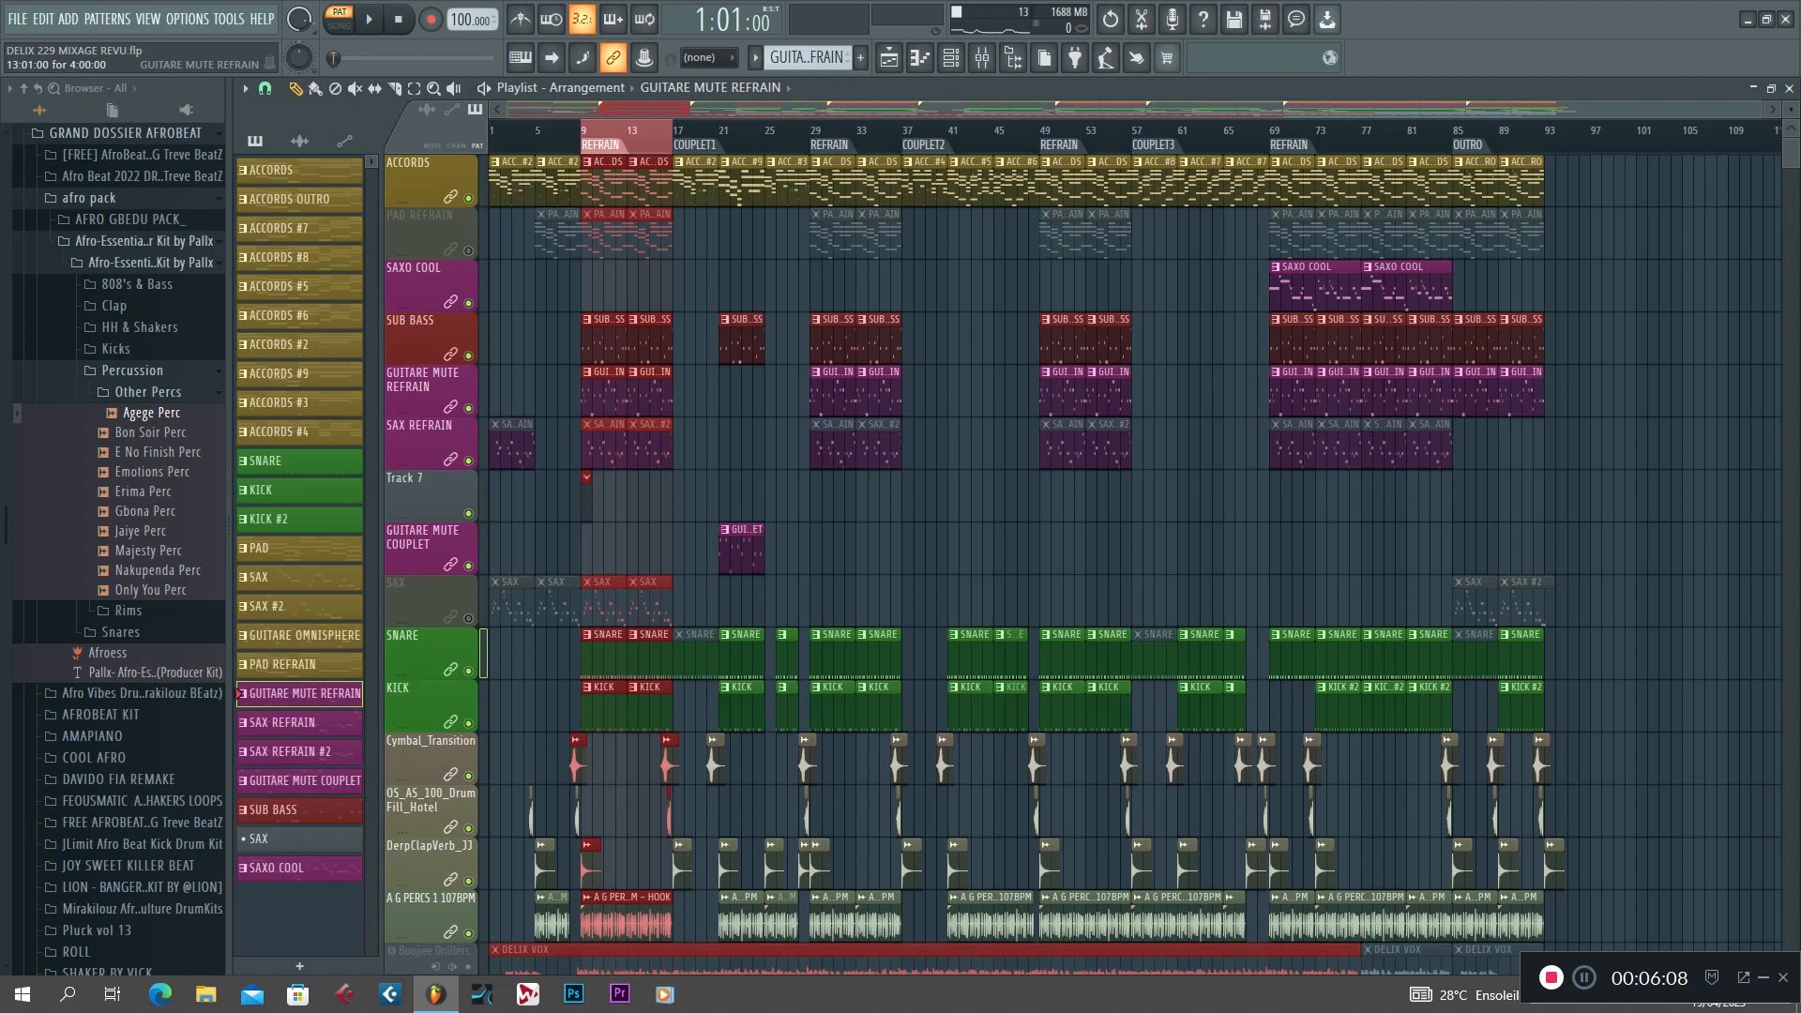
pyautogui.doubleClick(601, 393)
pyautogui.moveTo(755, 110); pyautogui.dragTo(389, 110)
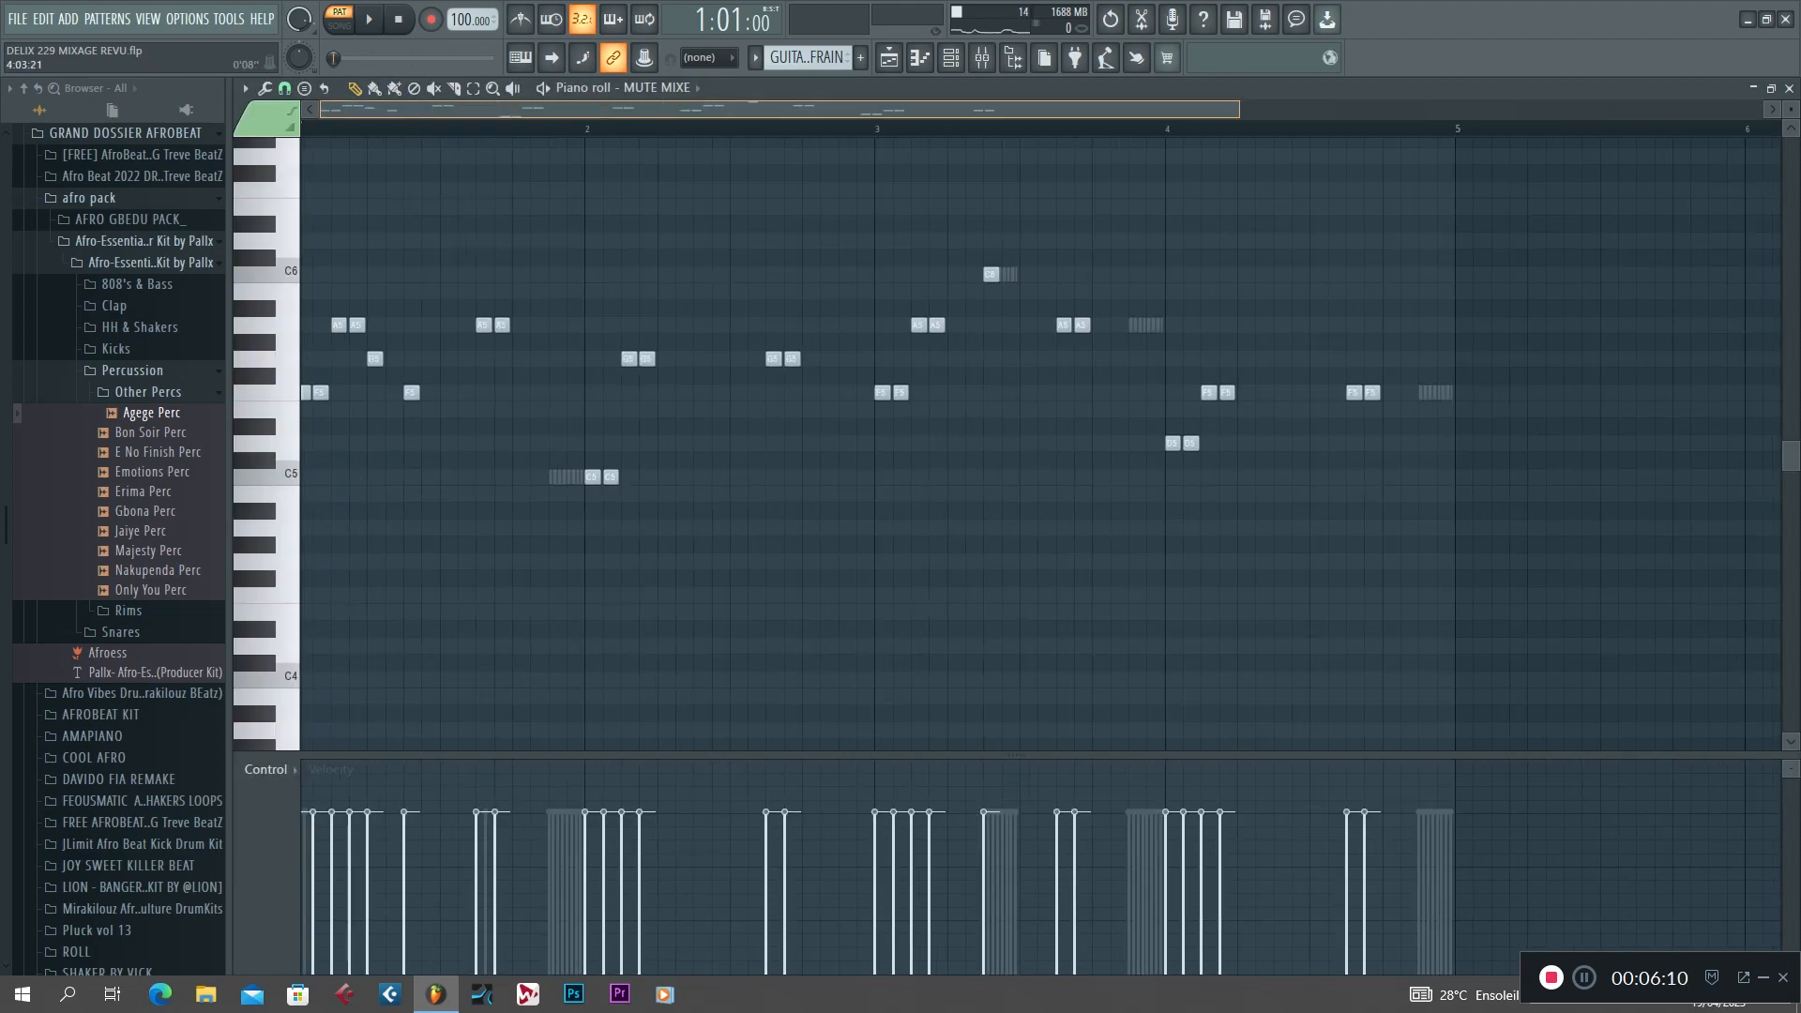
pyautogui.click(661, 87)
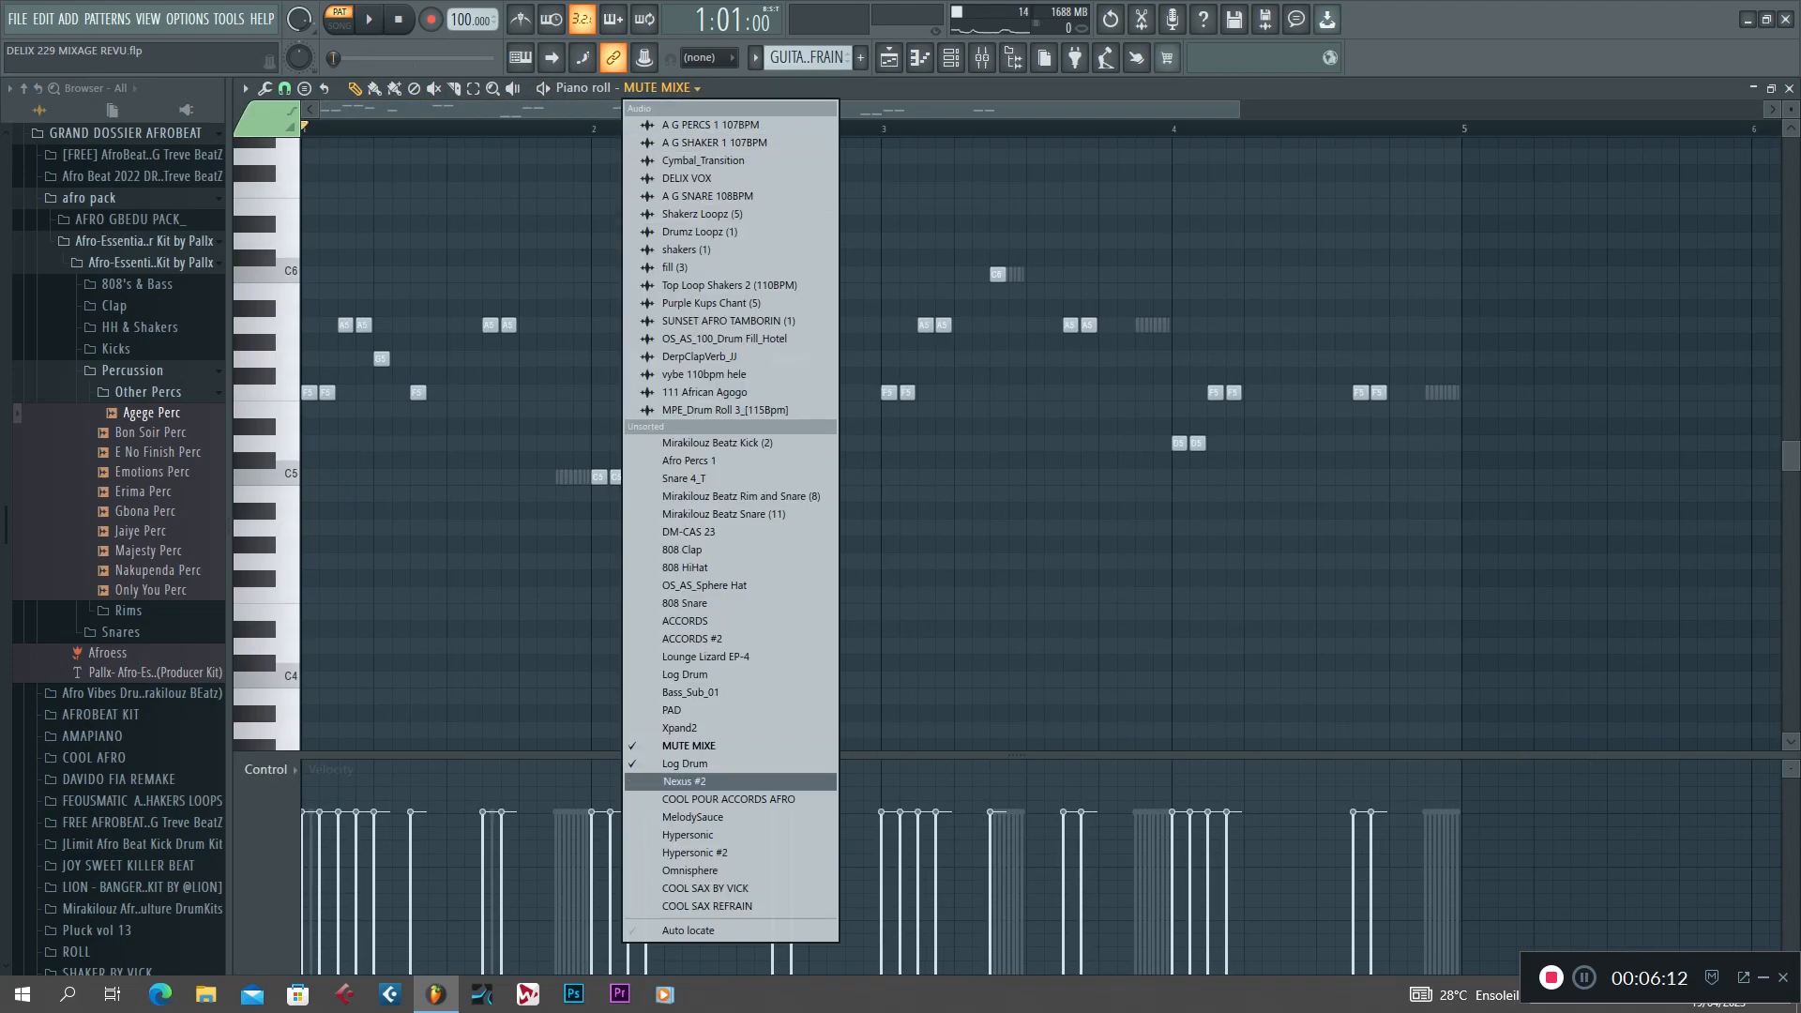
pyautogui.click(713, 767)
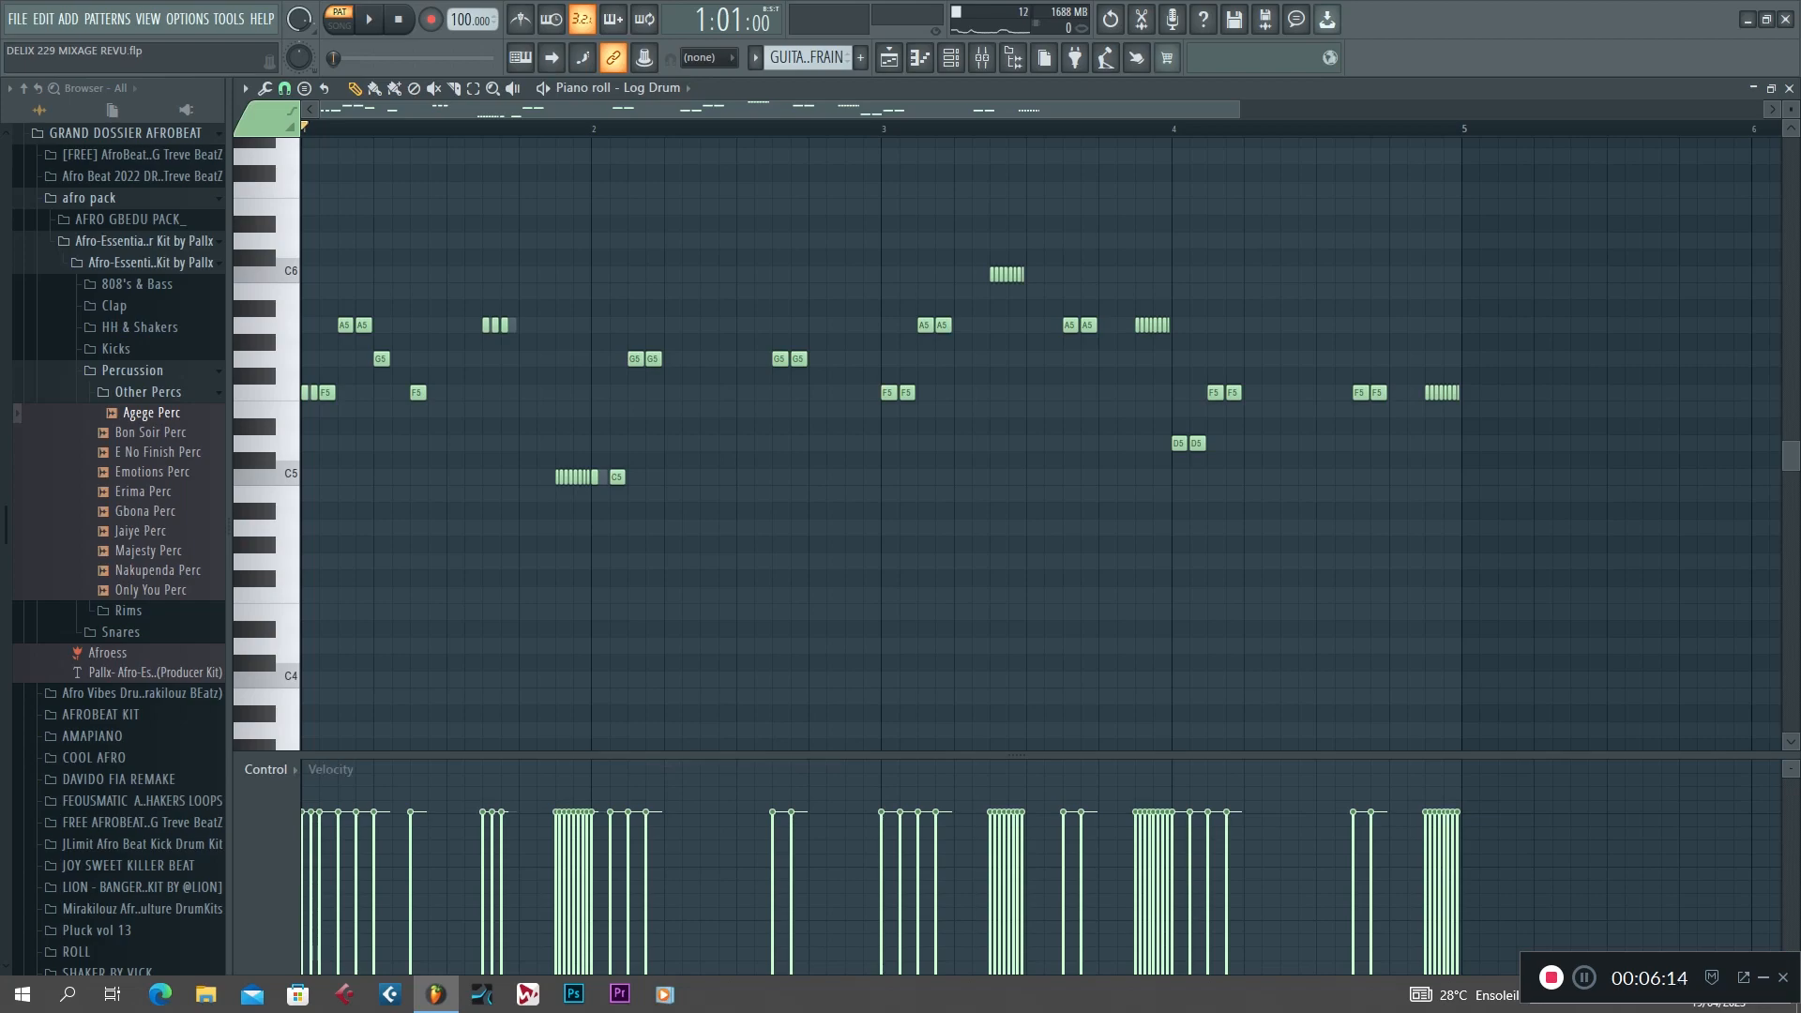
pyautogui.press('space')
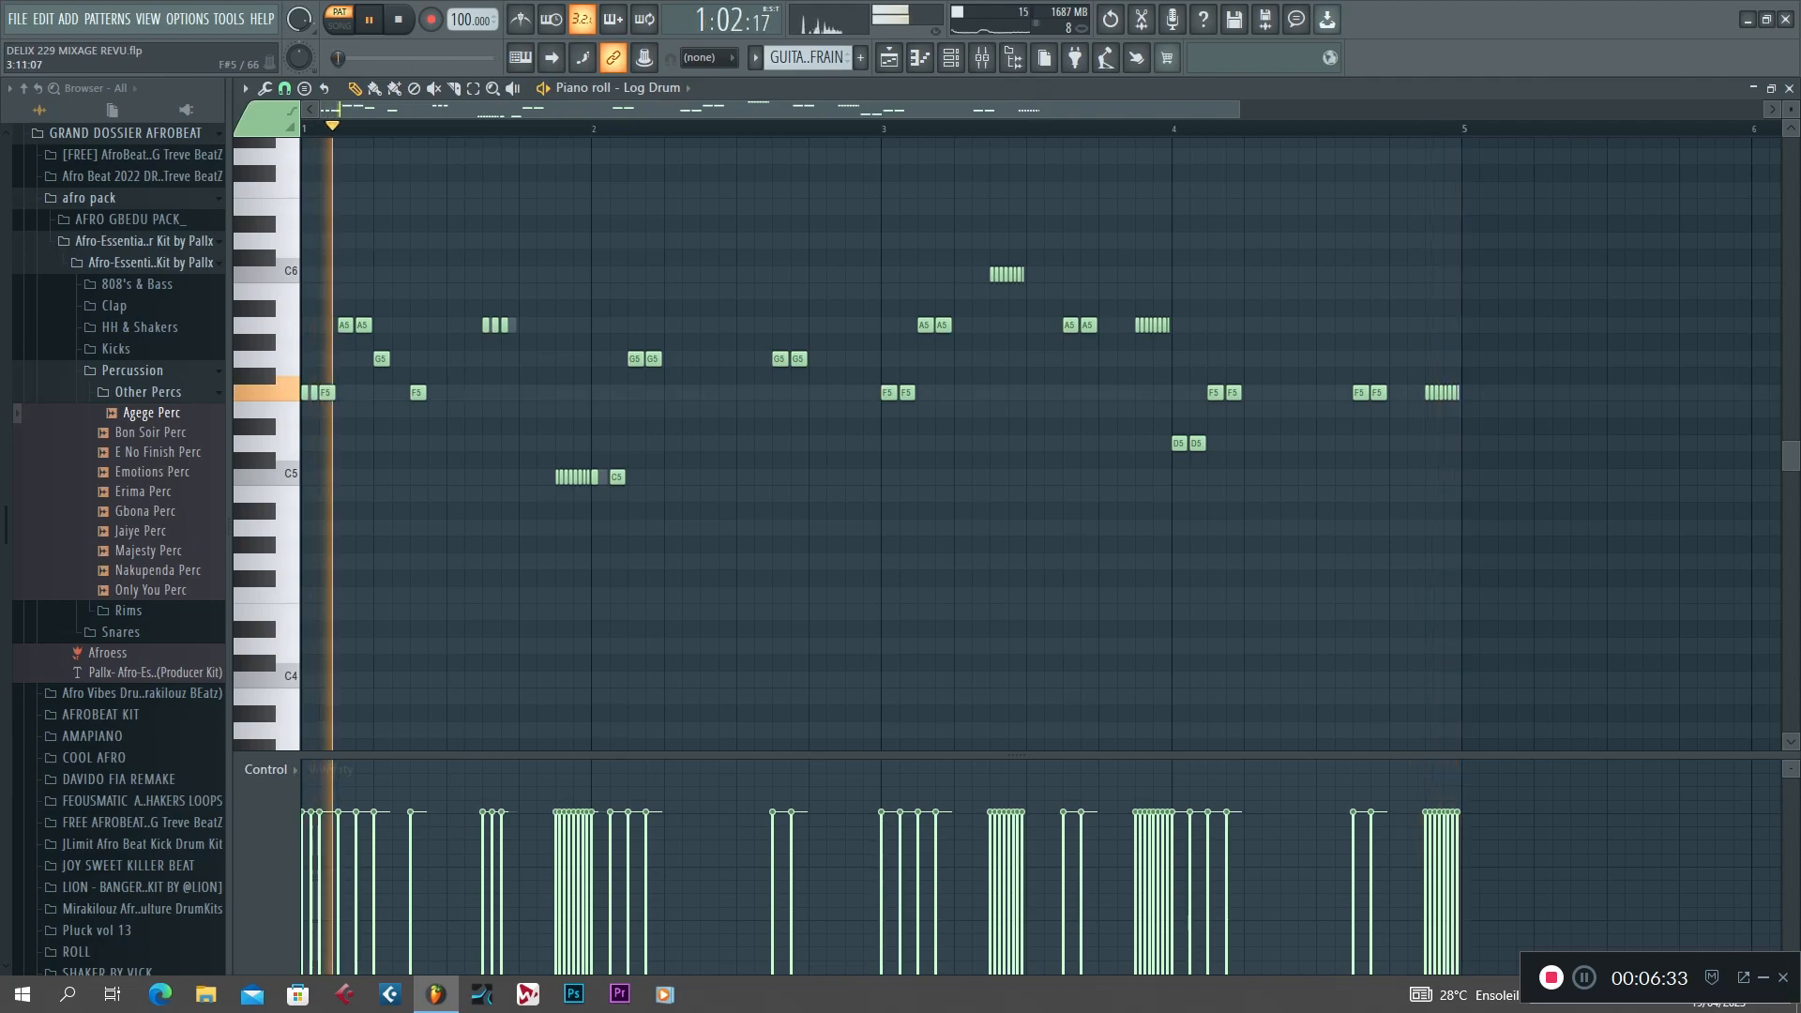
pyautogui.press('F5')
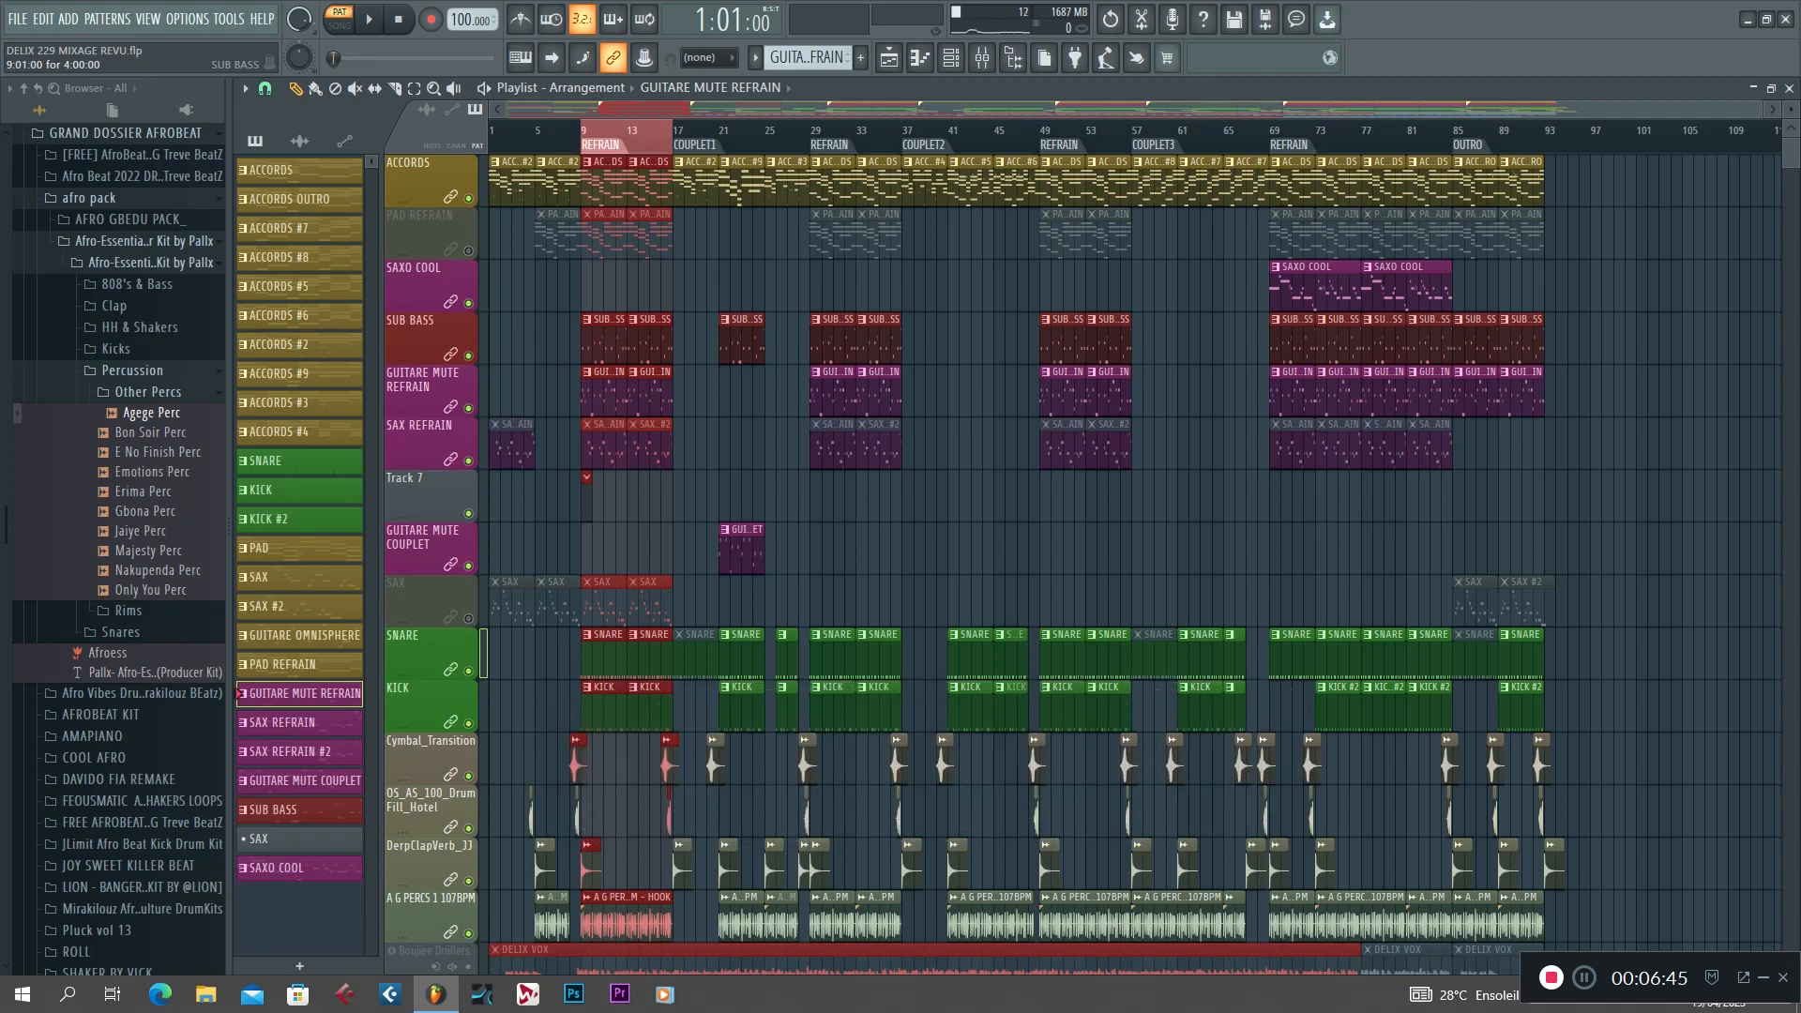
# Audition the refrain's SUB BASS clip in the piano roll, check its channel in the channel rack and return to the playlist.
pyautogui.doubleClick(606, 341)
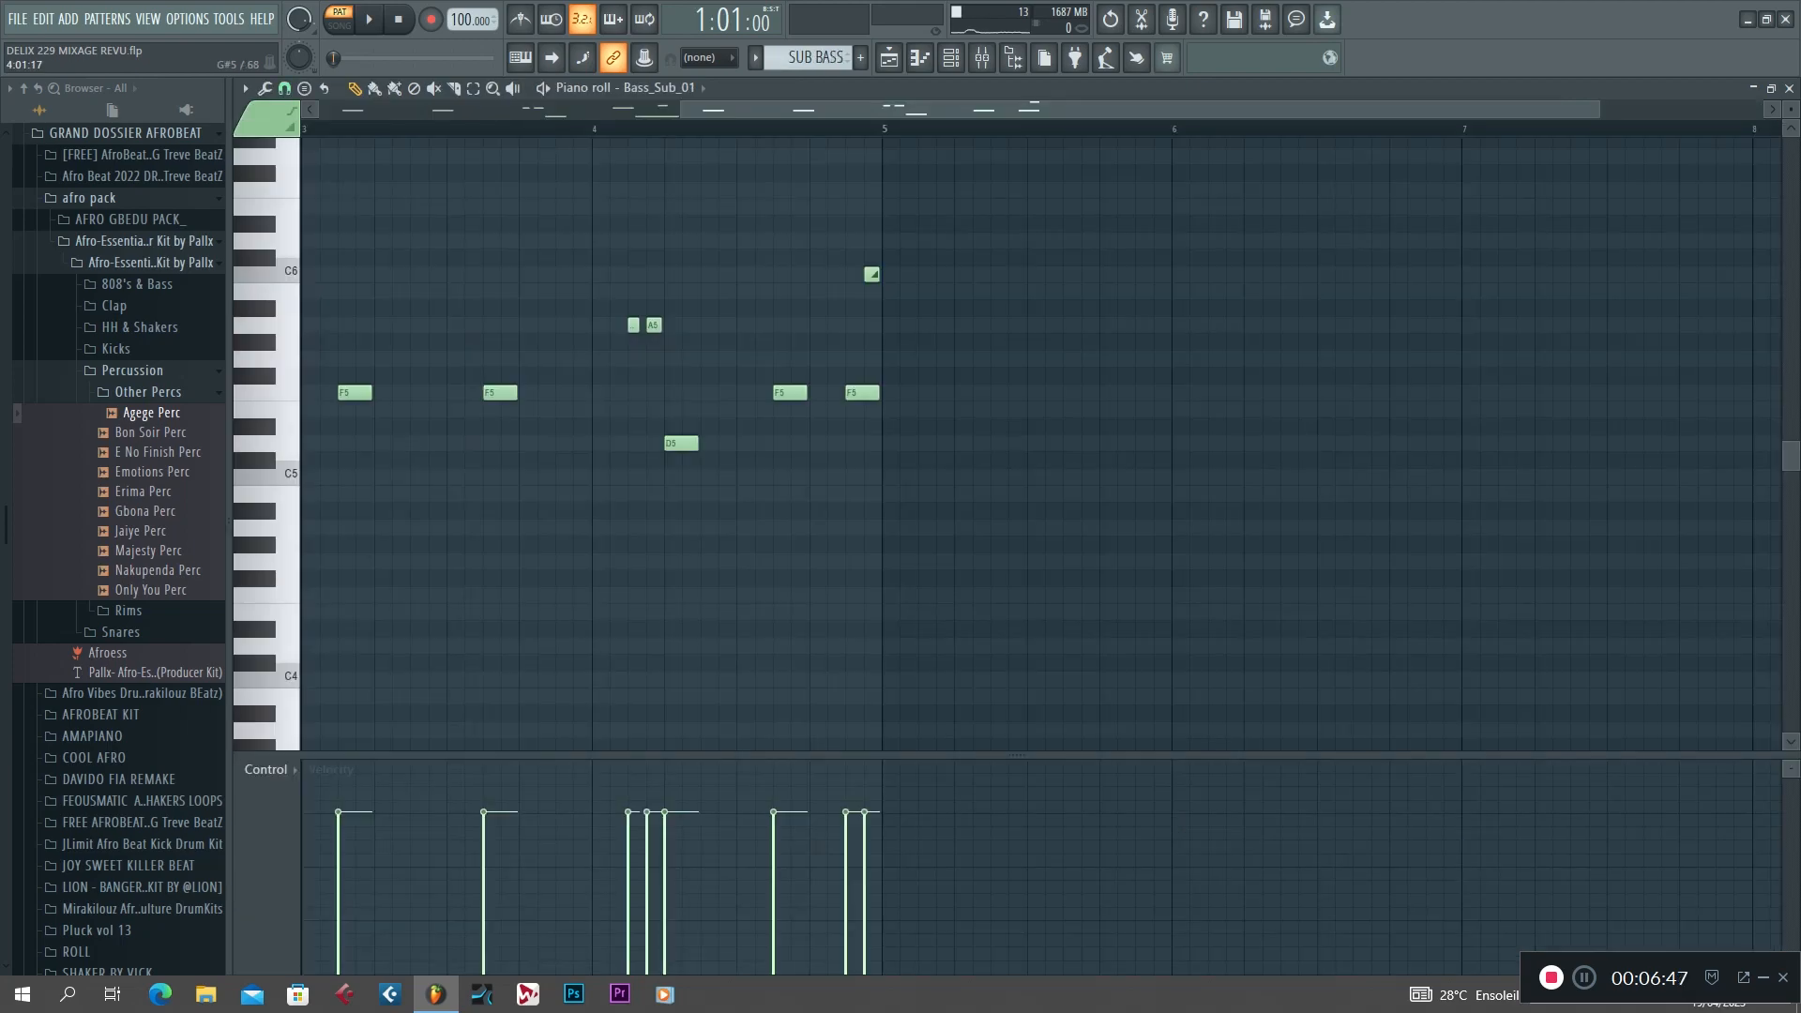
pyautogui.moveTo(1193, 110); pyautogui.dragTo(883, 110)
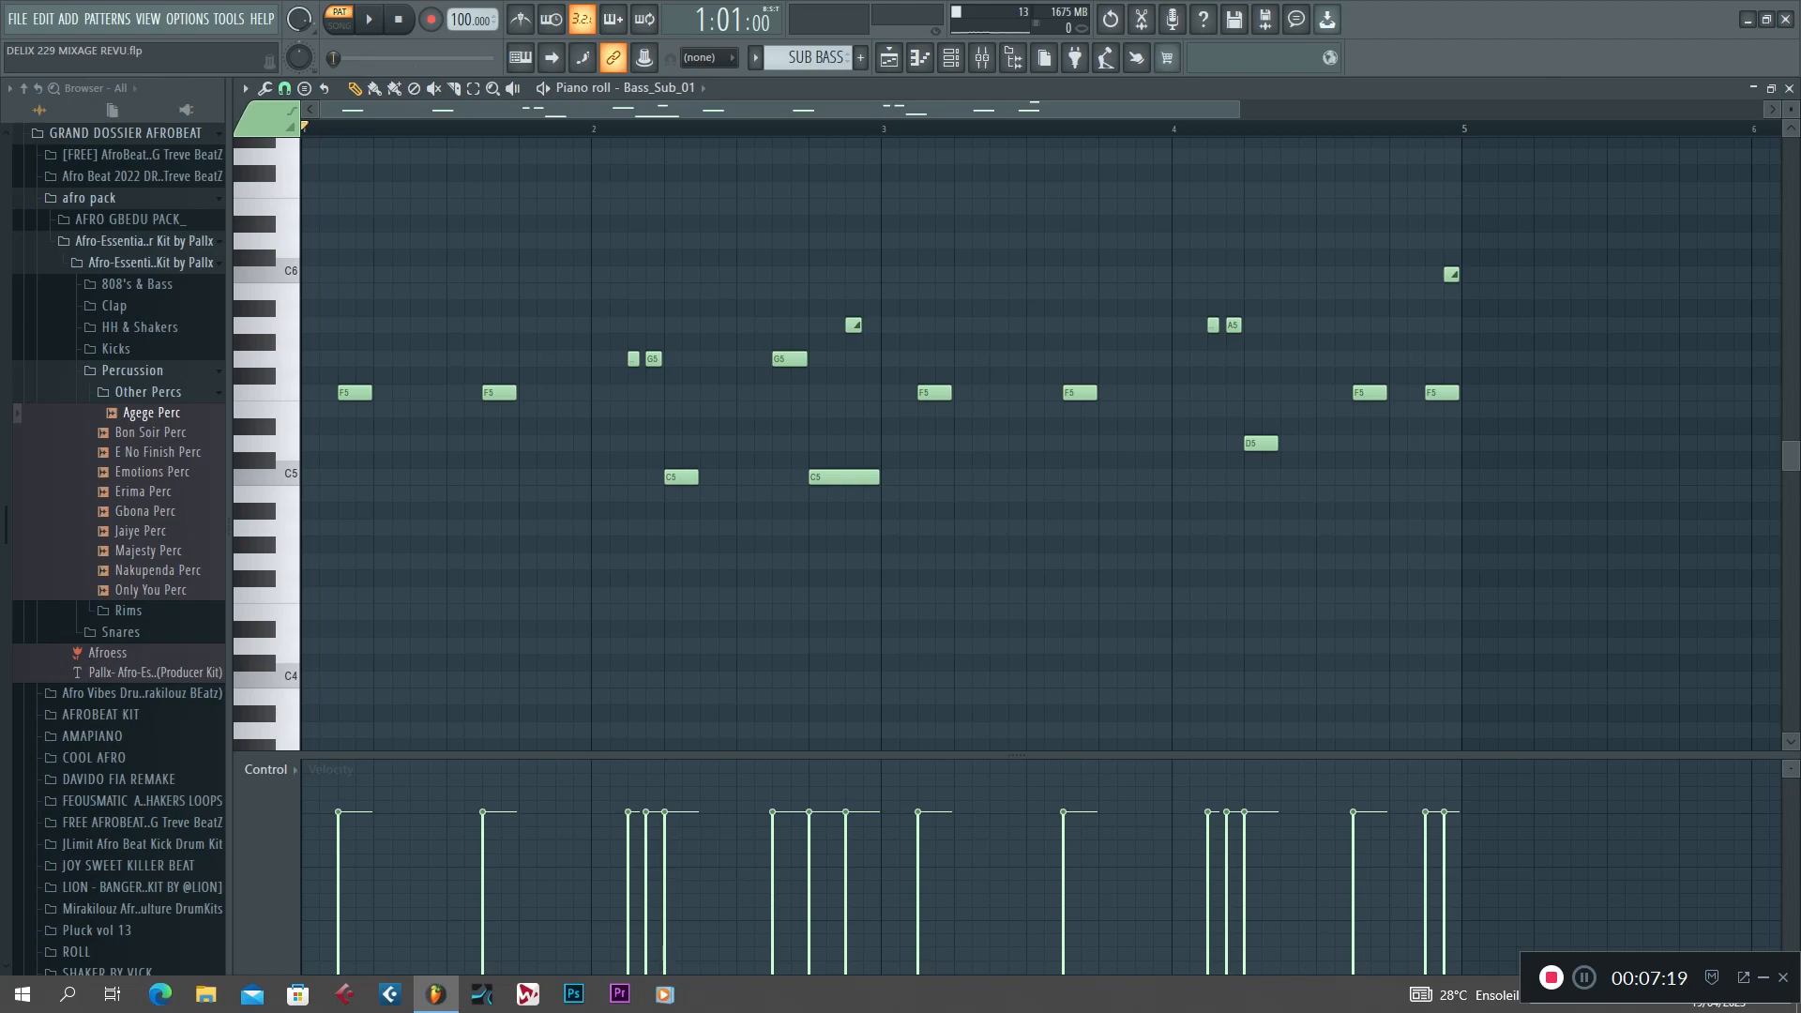
pyautogui.press('space')
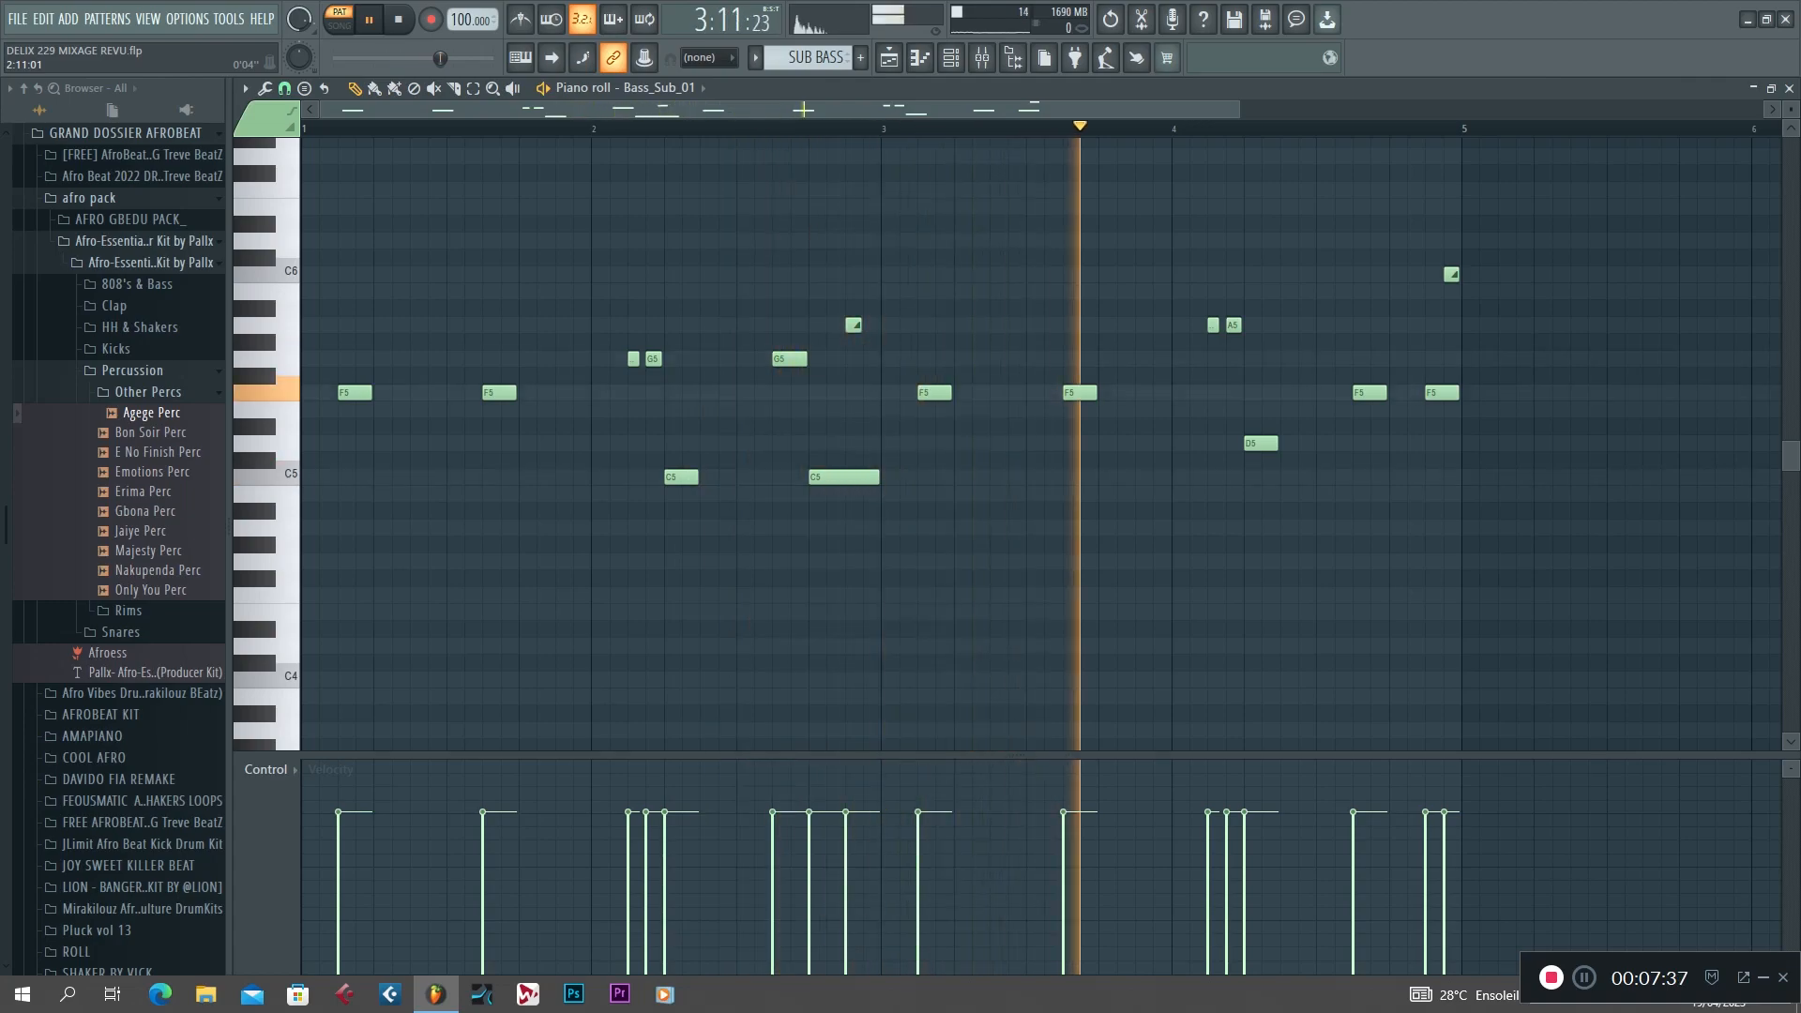
pyautogui.click(950, 58)
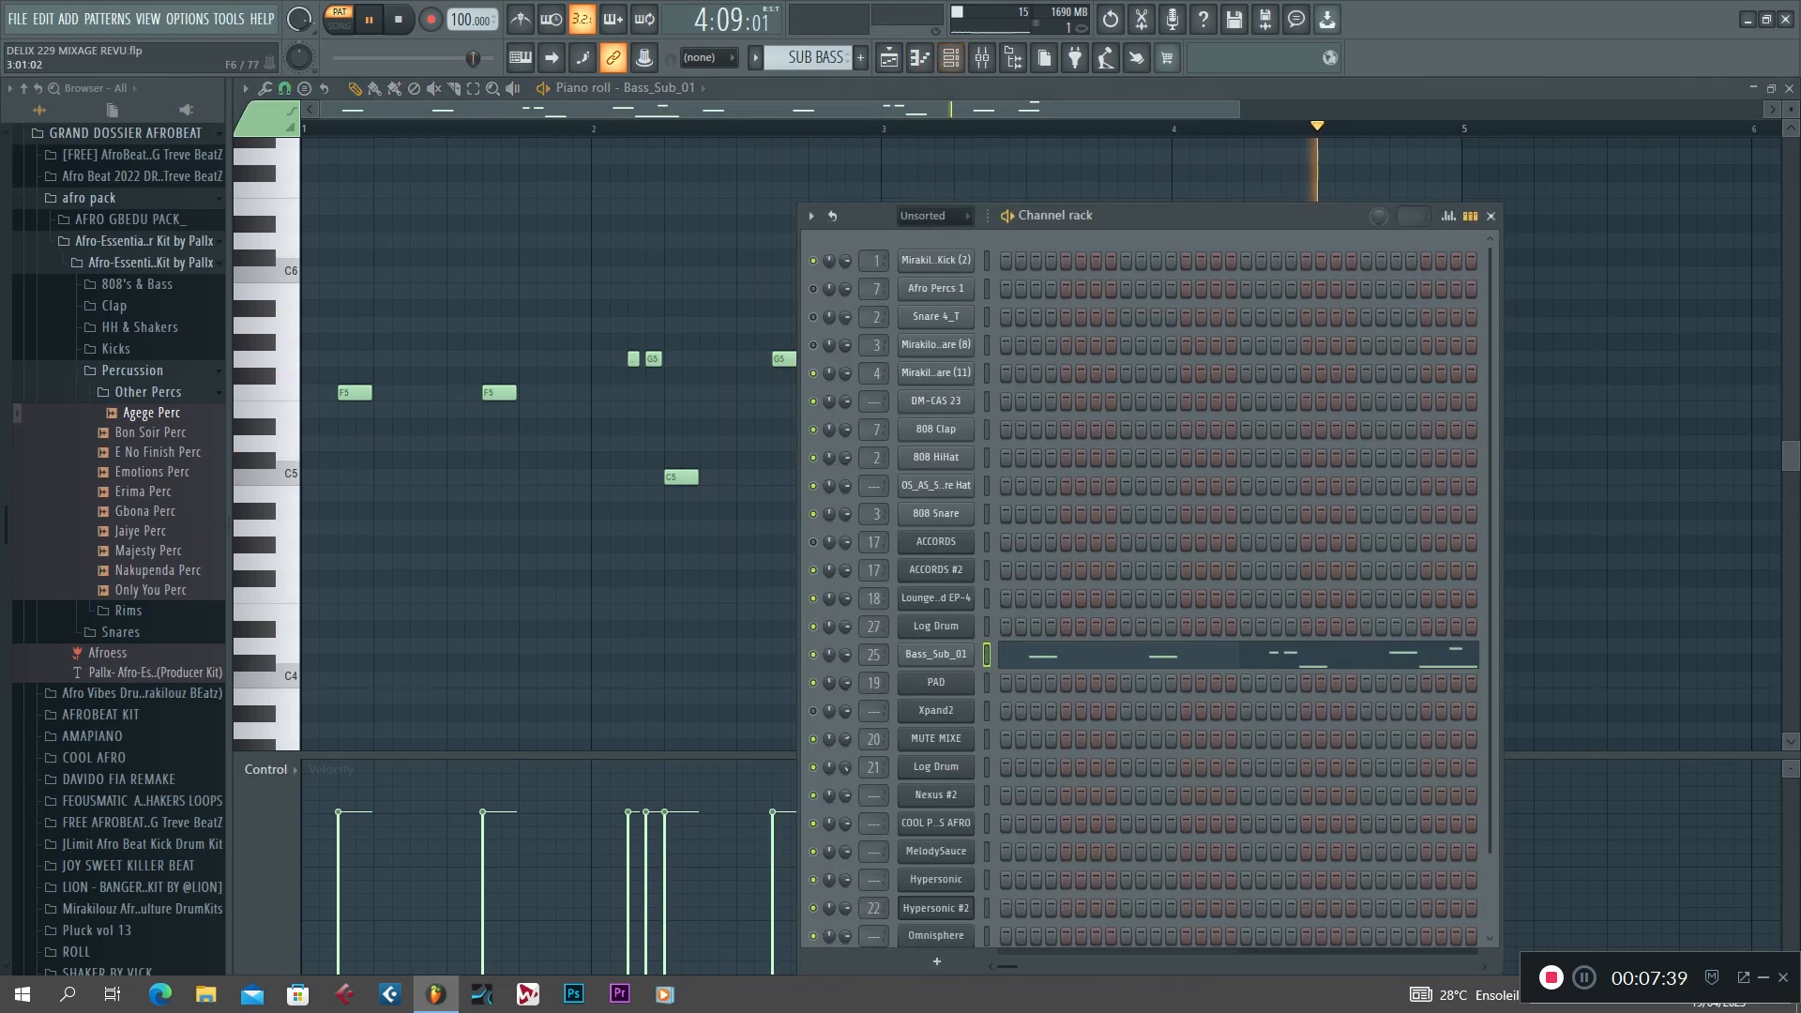
pyautogui.click(888, 57)
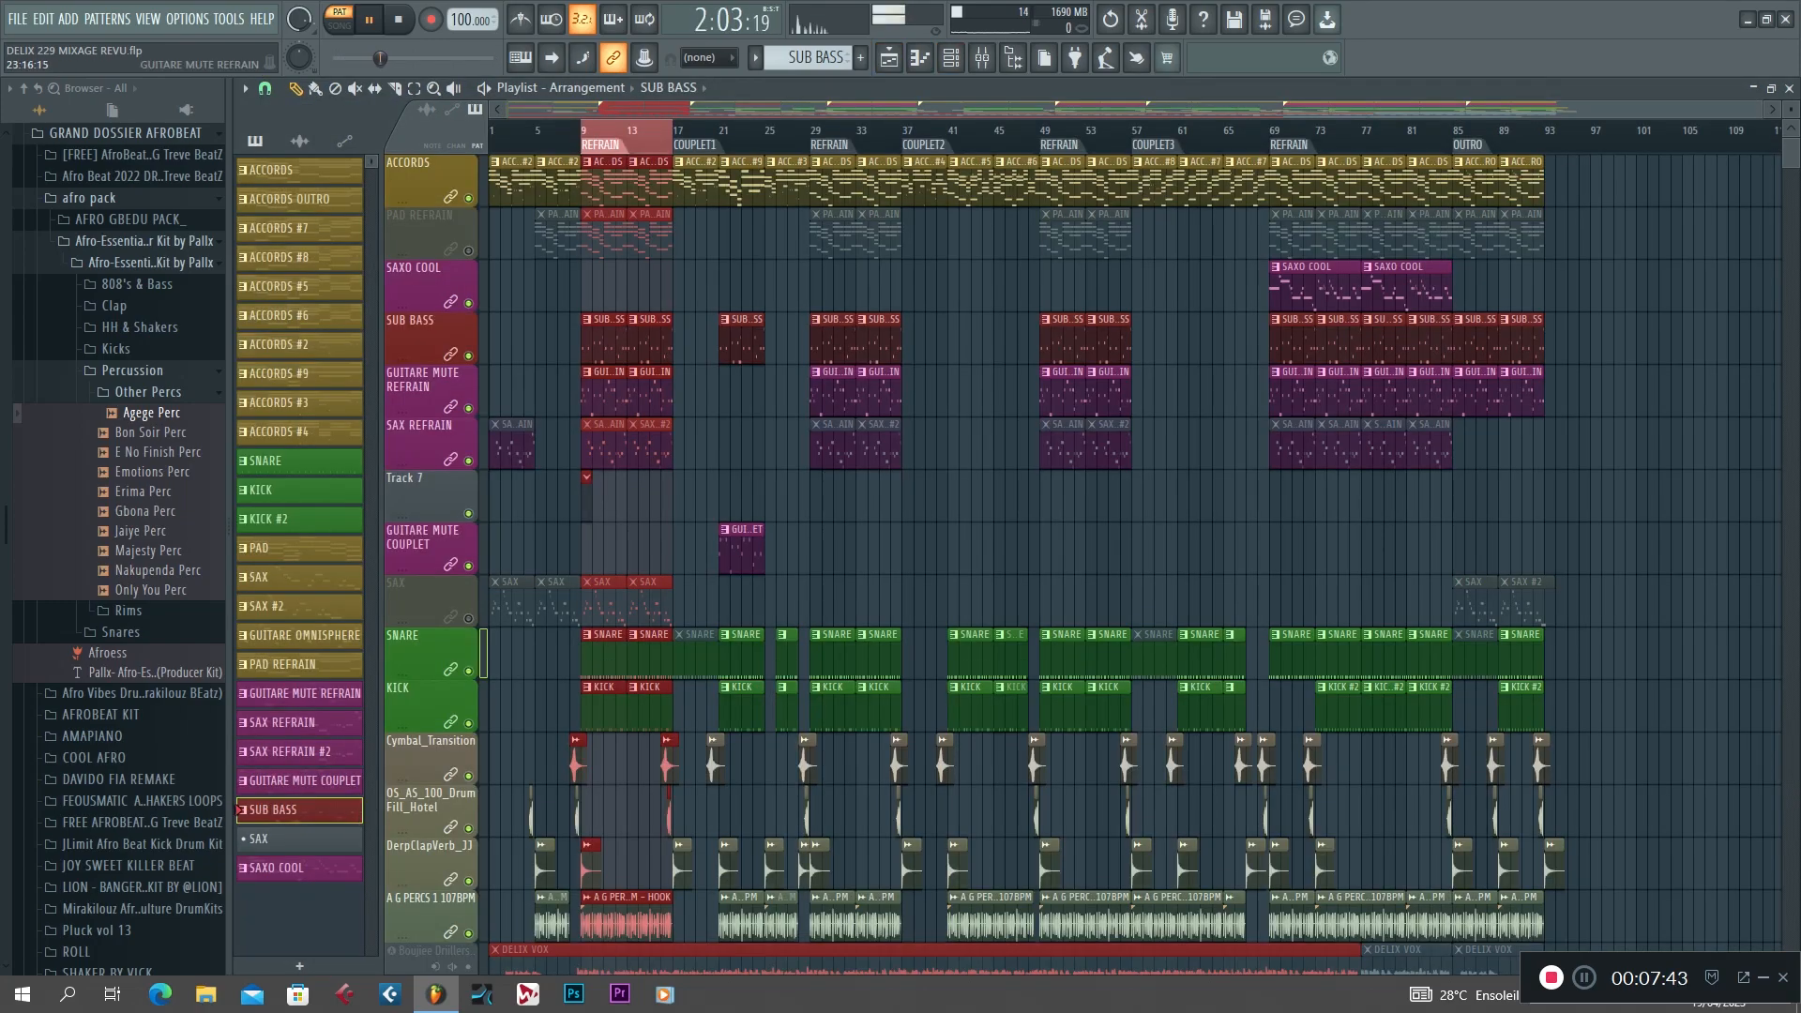
pyautogui.press('space')
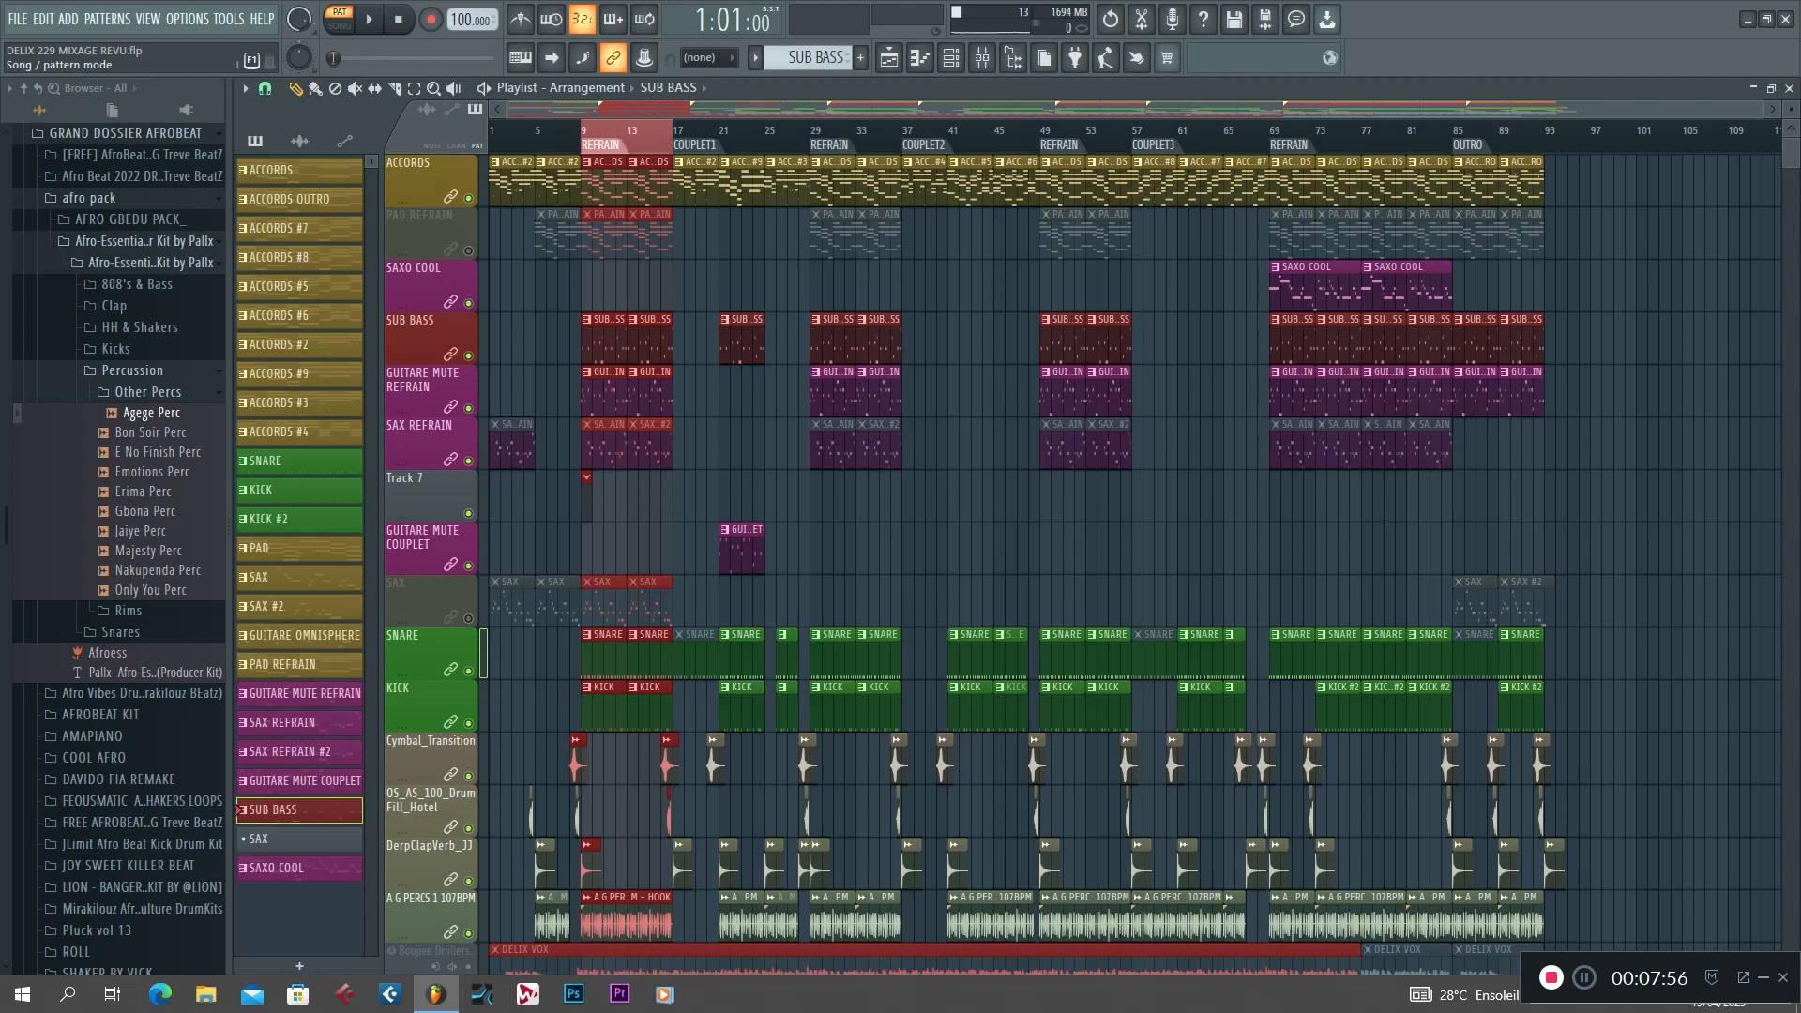
# Play the refrain in song mode, stop it, select the COUPLET1 section and look over its tracks.
pyautogui.press('space')
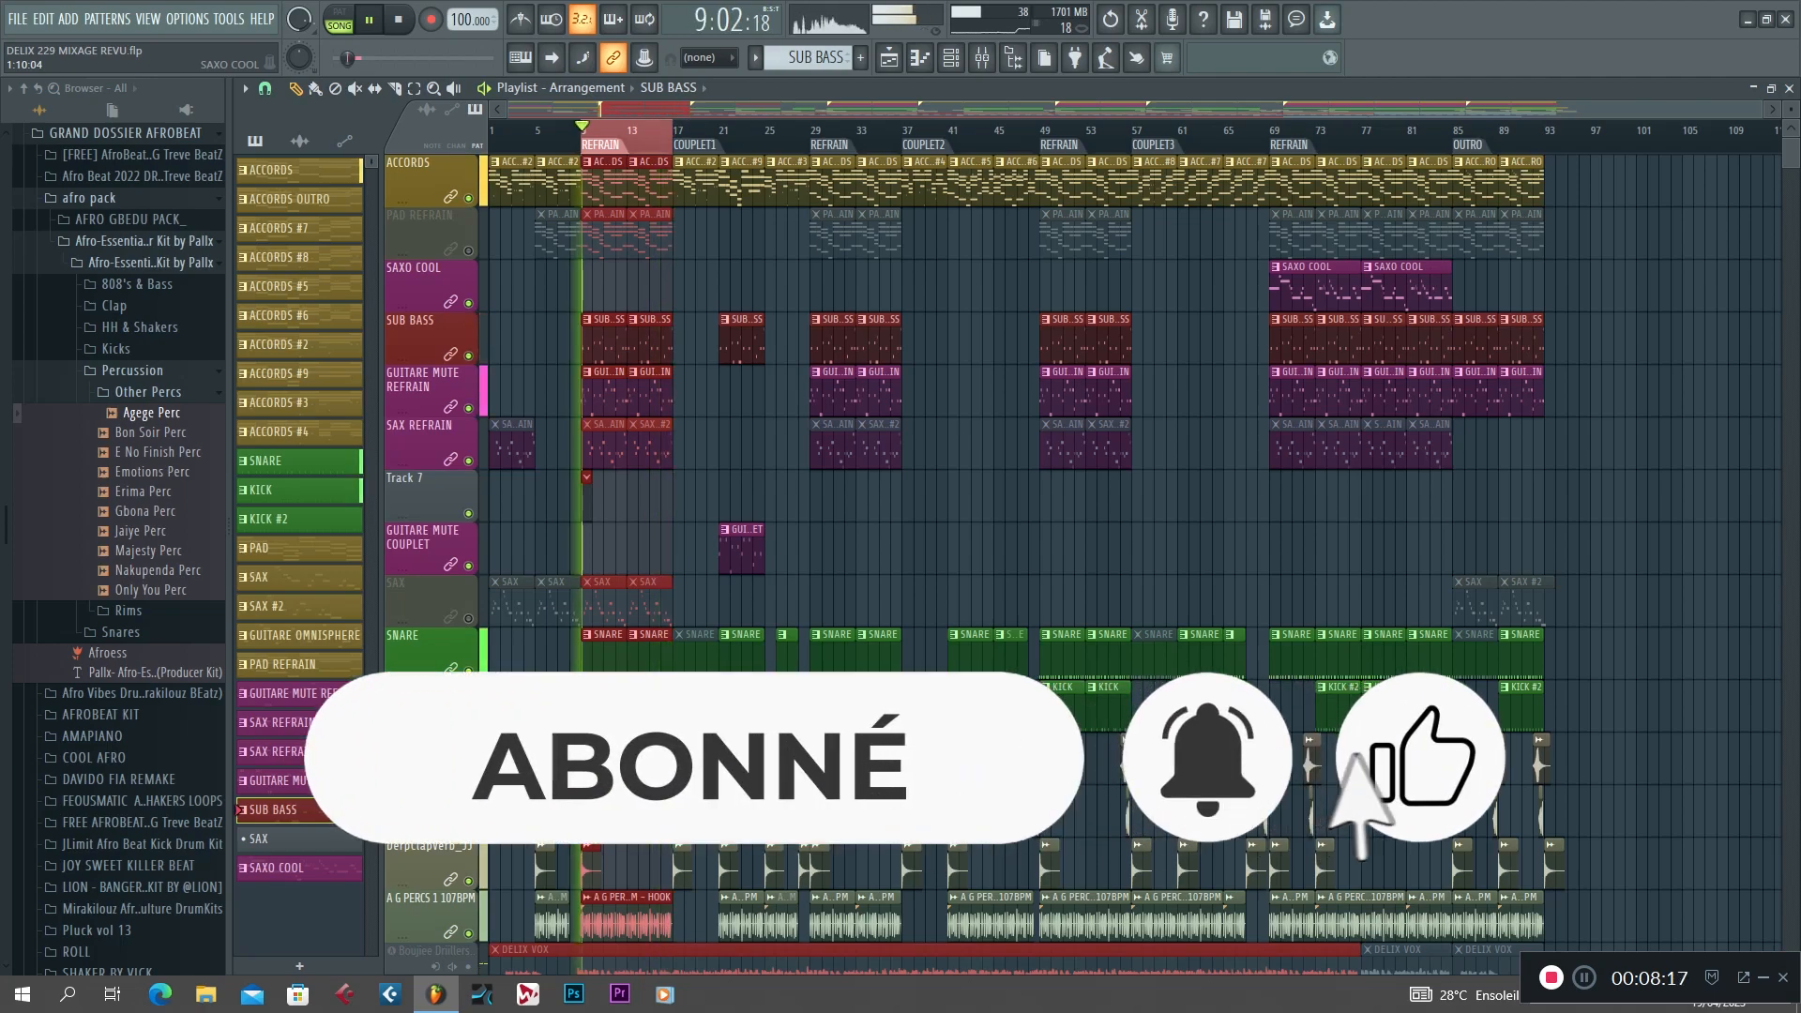
pyautogui.press('space')
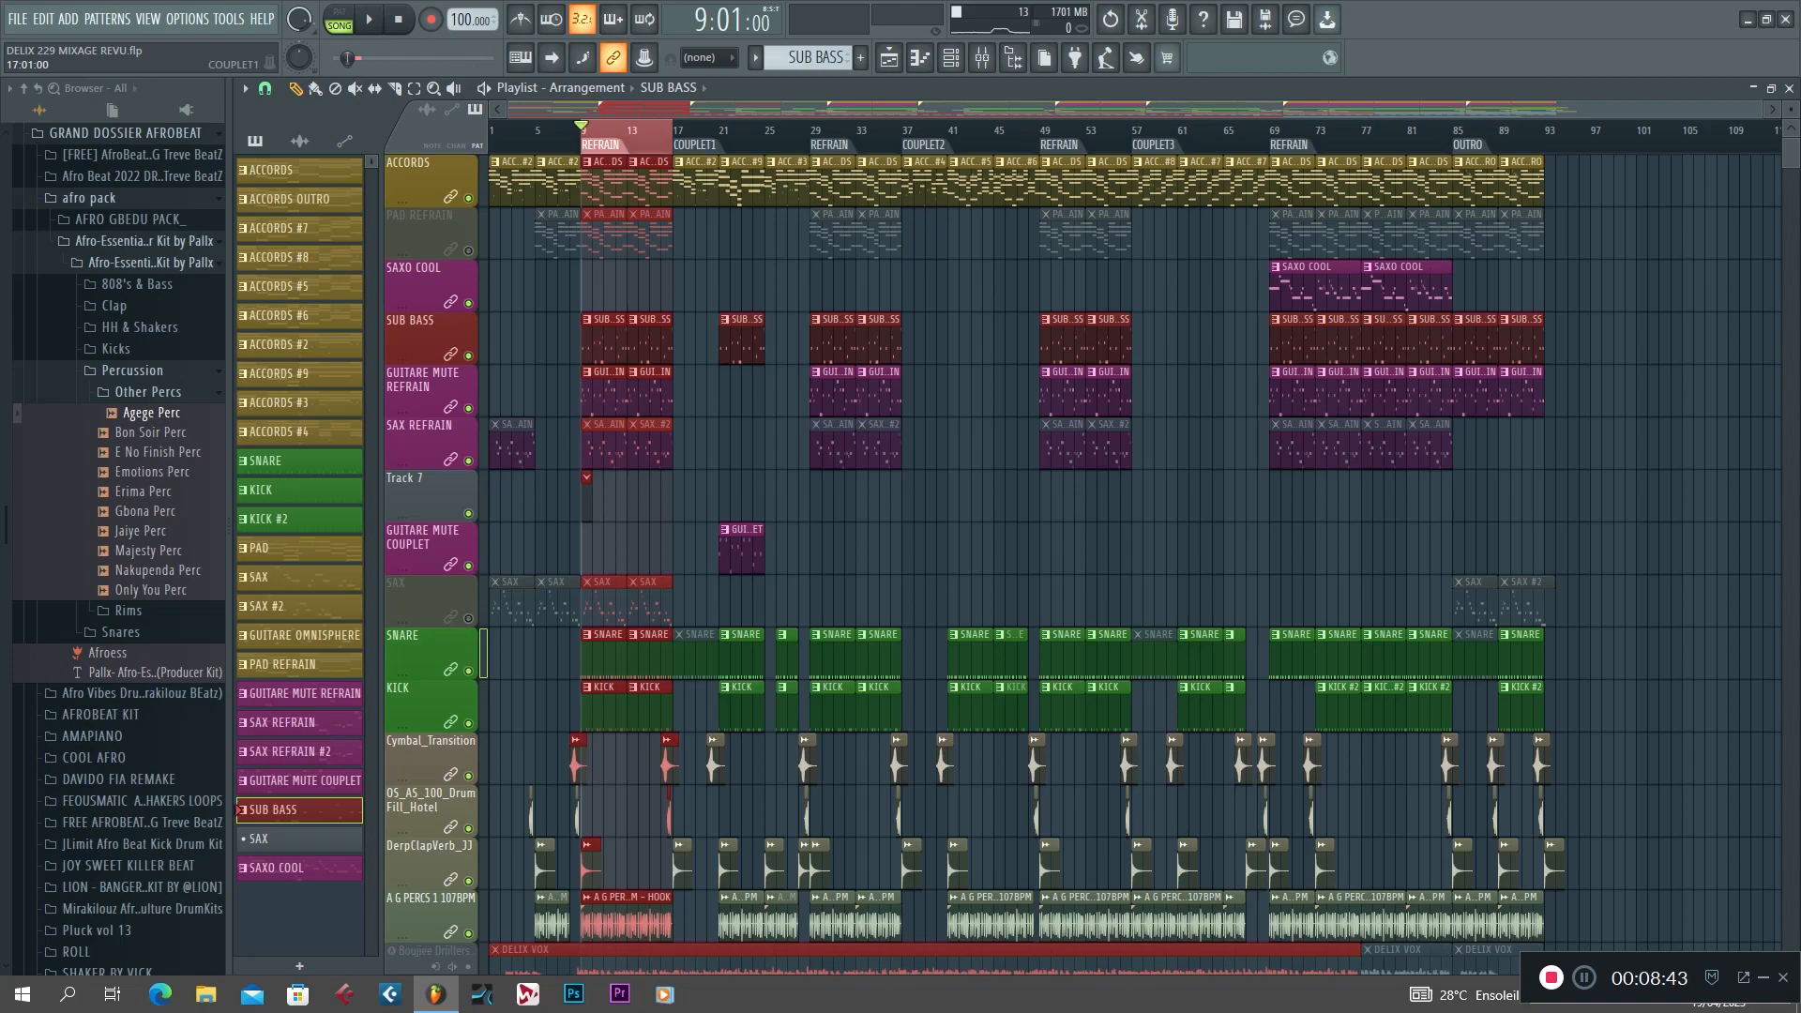
pyautogui.doubleClick(694, 146)
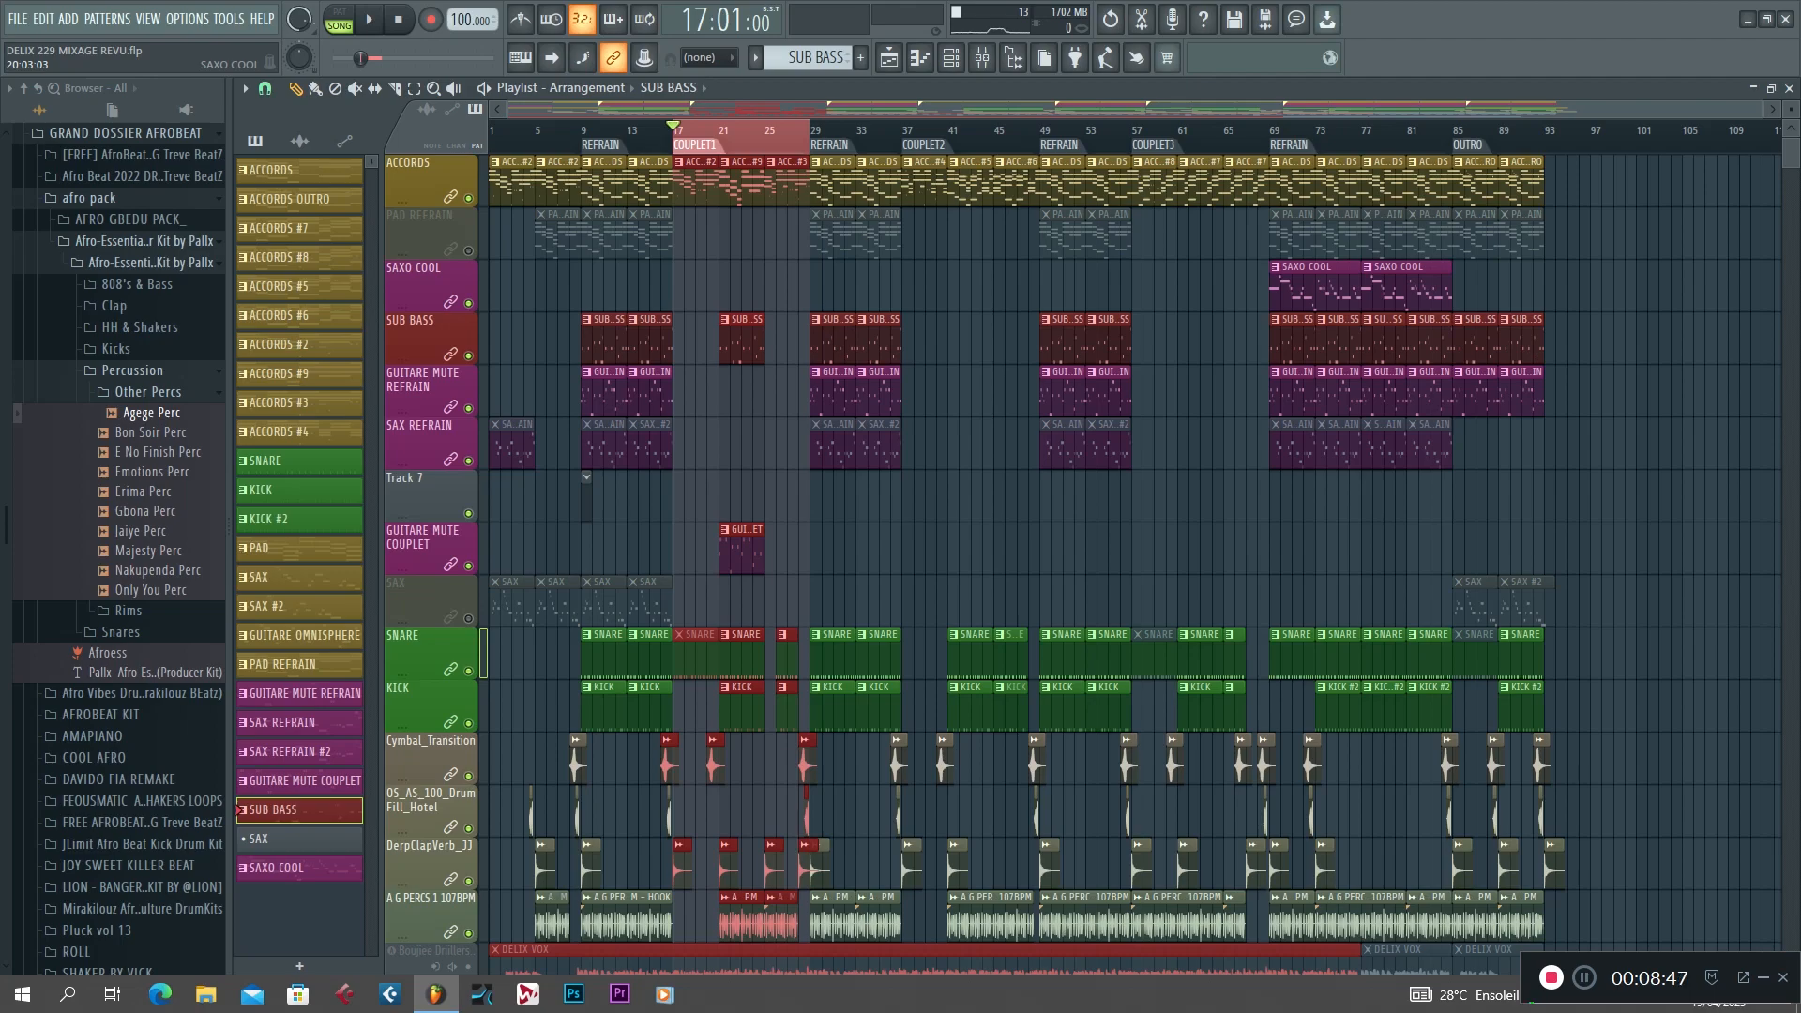
pyautogui.scroll(-3, 741, 338)
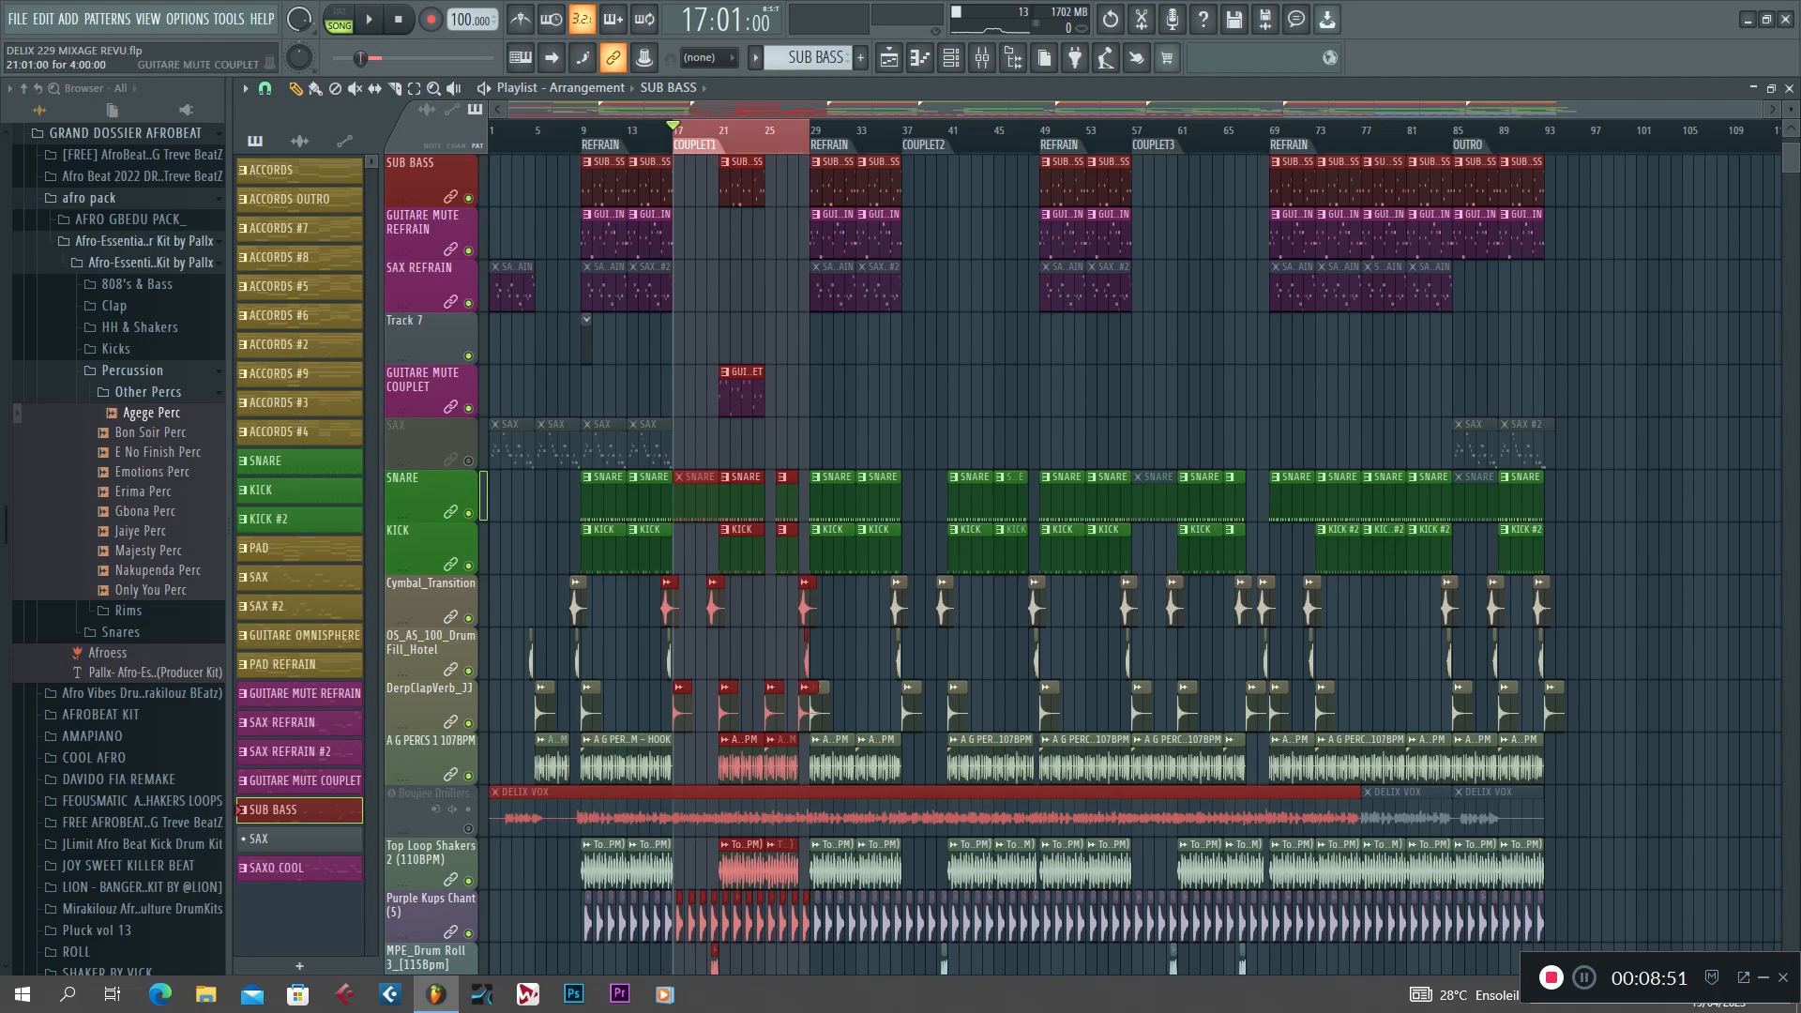
pyautogui.scroll(3, 426, 389)
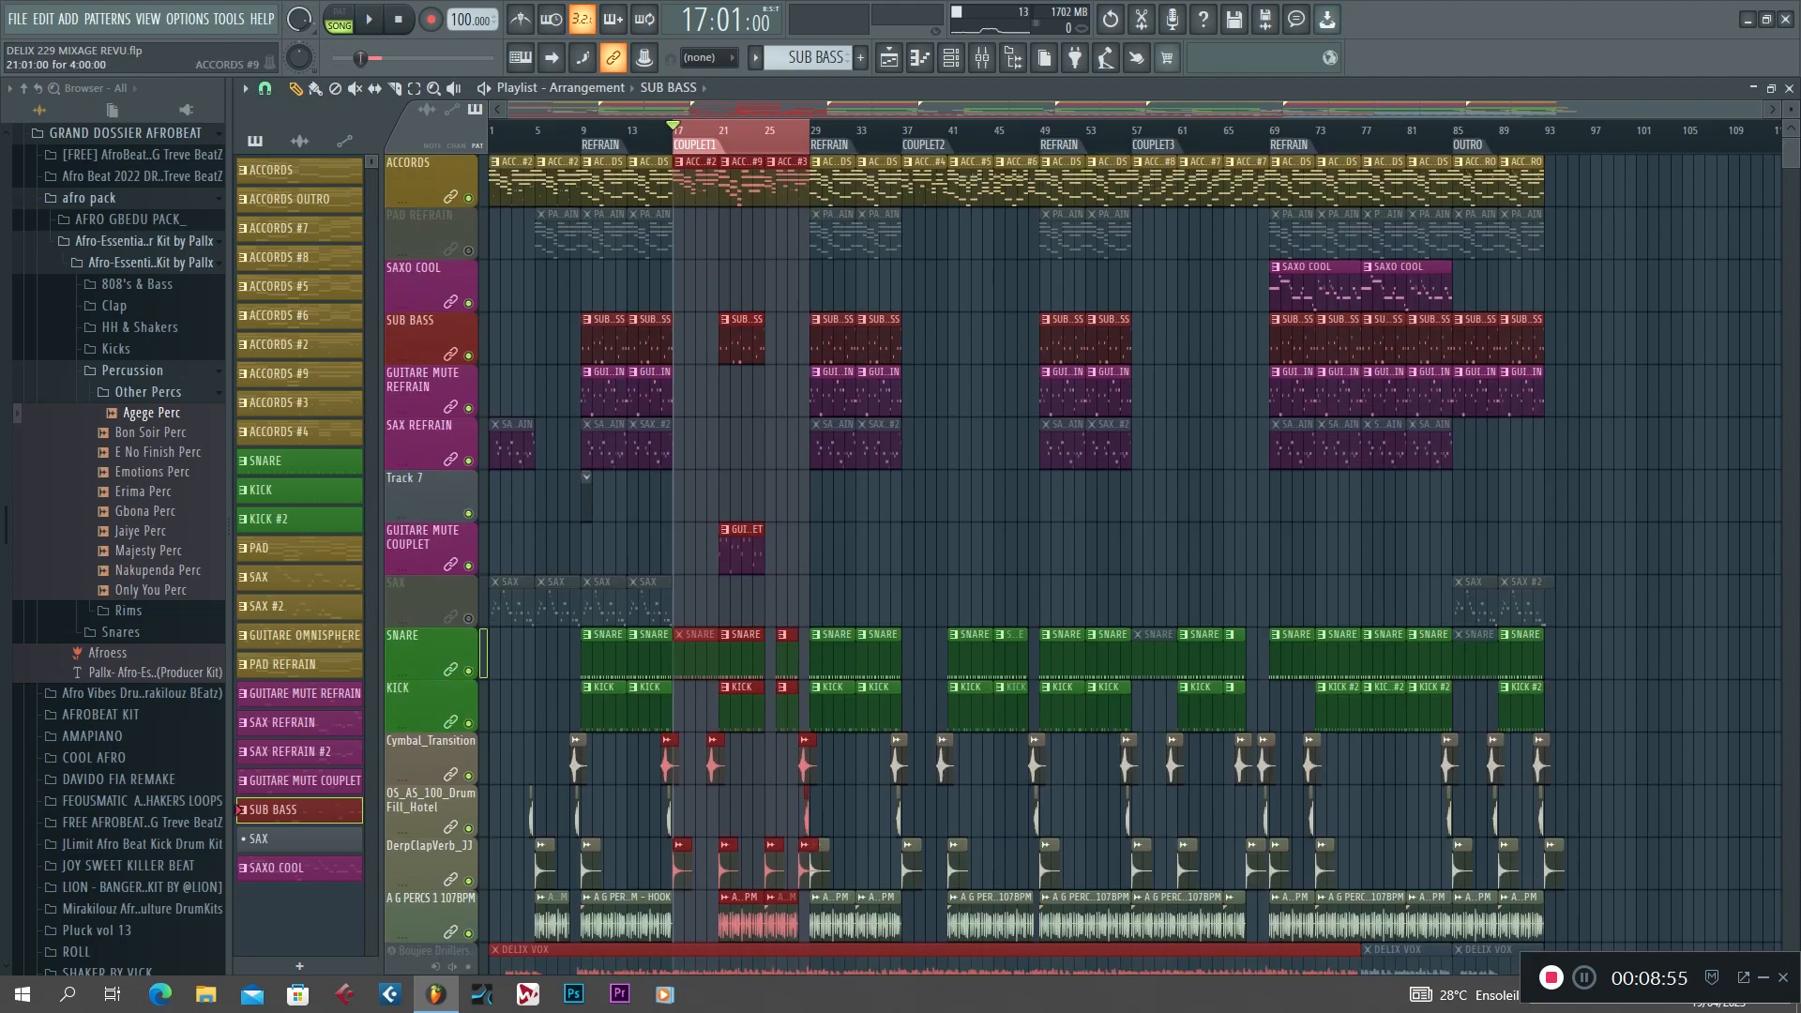
# Open COUPLET1's ACCORDS #2 clip, audition the pattern with its Log Drum notes shown and return to the playlist.
pyautogui.doubleClick(699, 178)
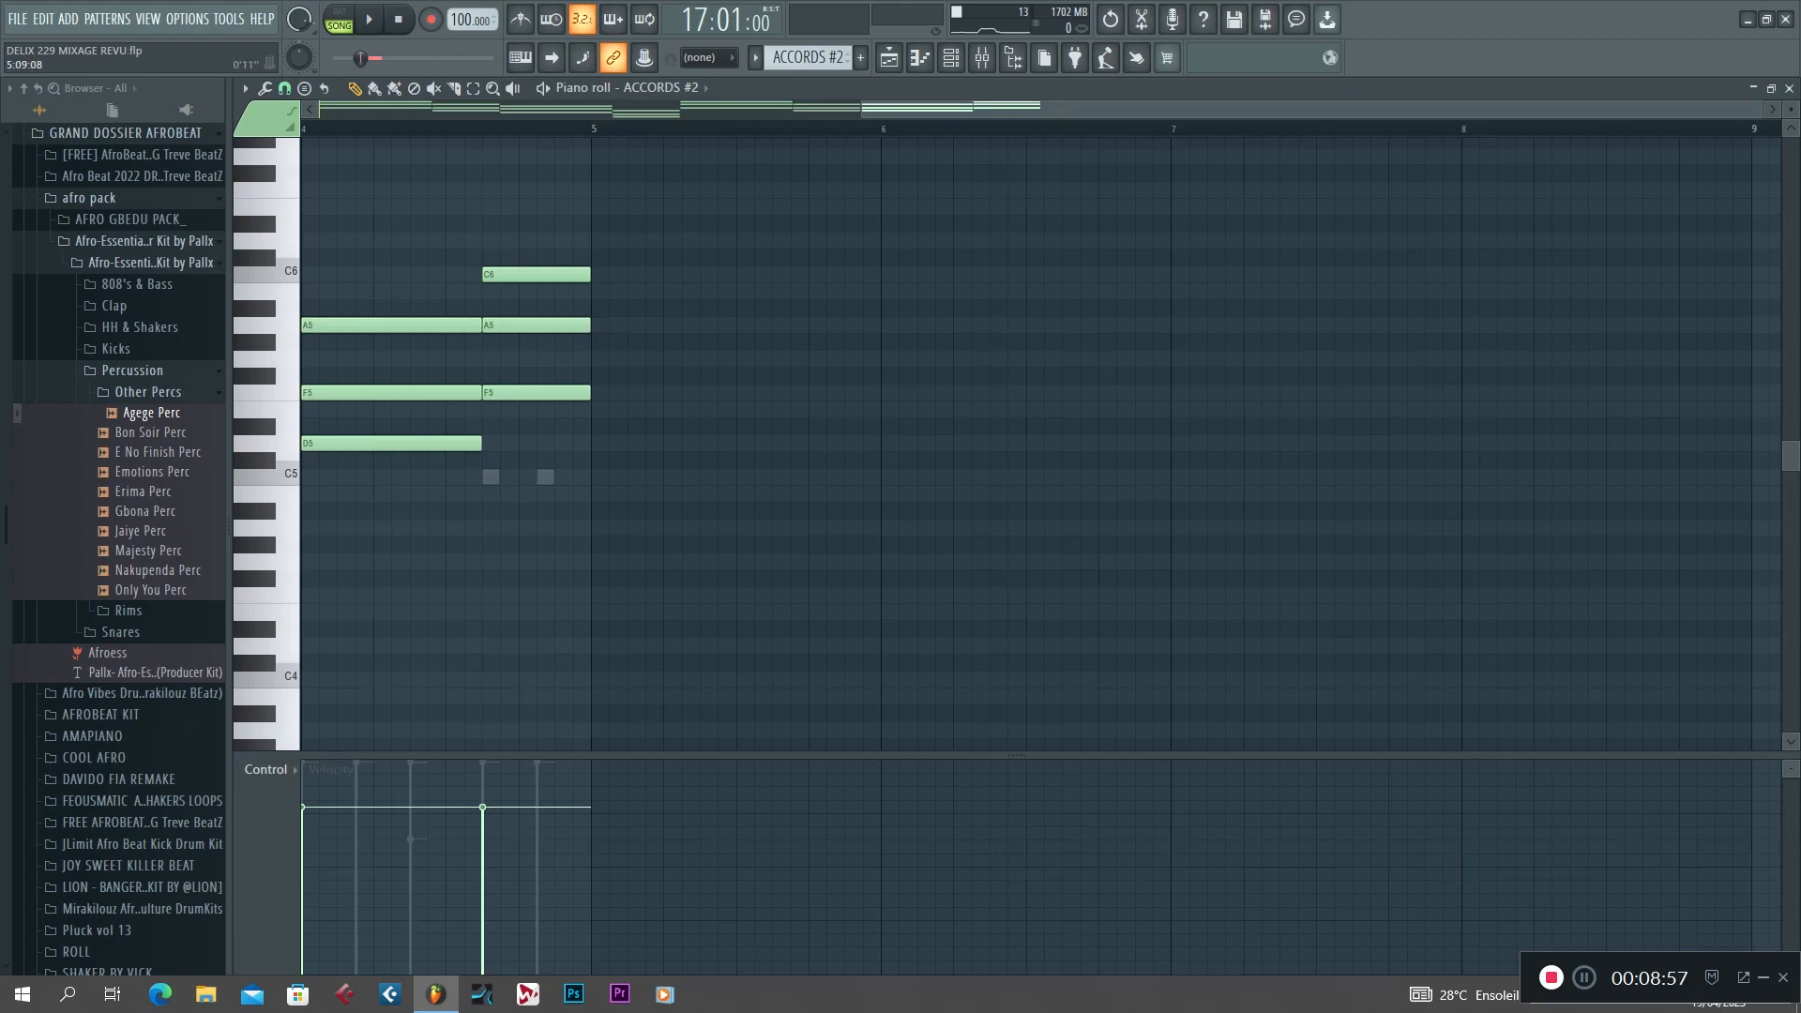
pyautogui.moveTo(1014, 109); pyautogui.dragTo(469, 109)
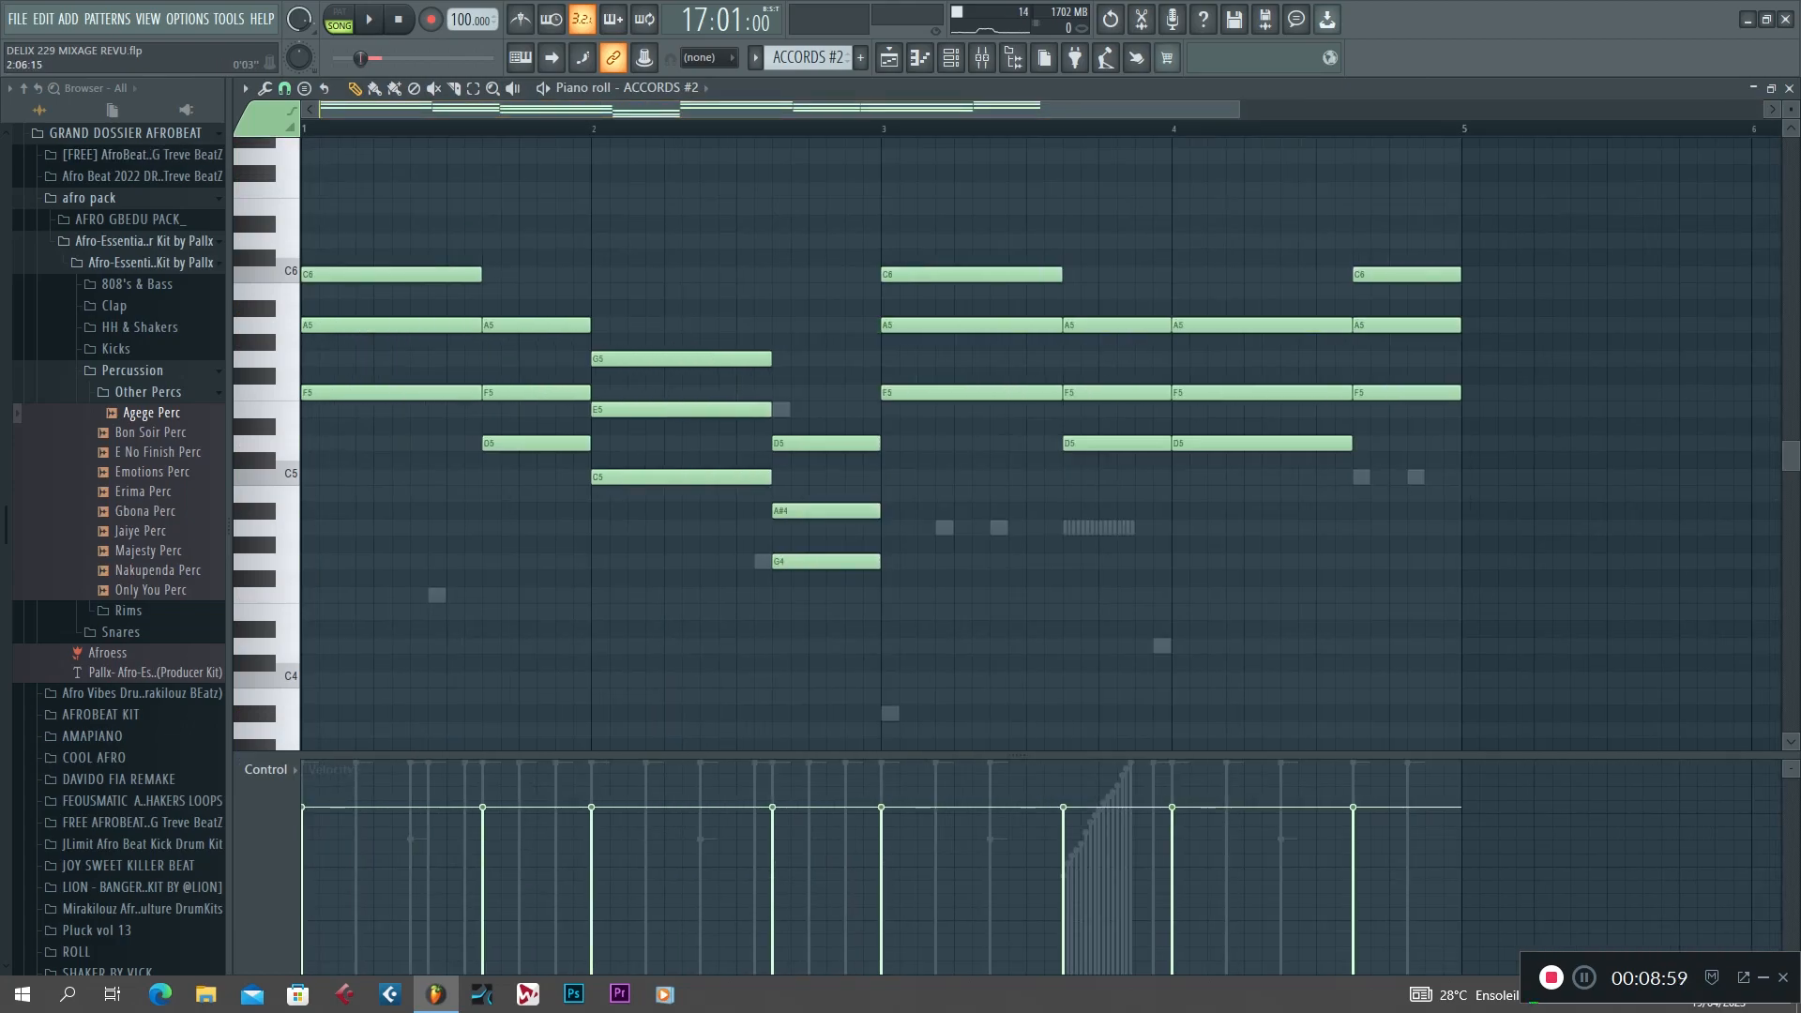
pyautogui.click(662, 87)
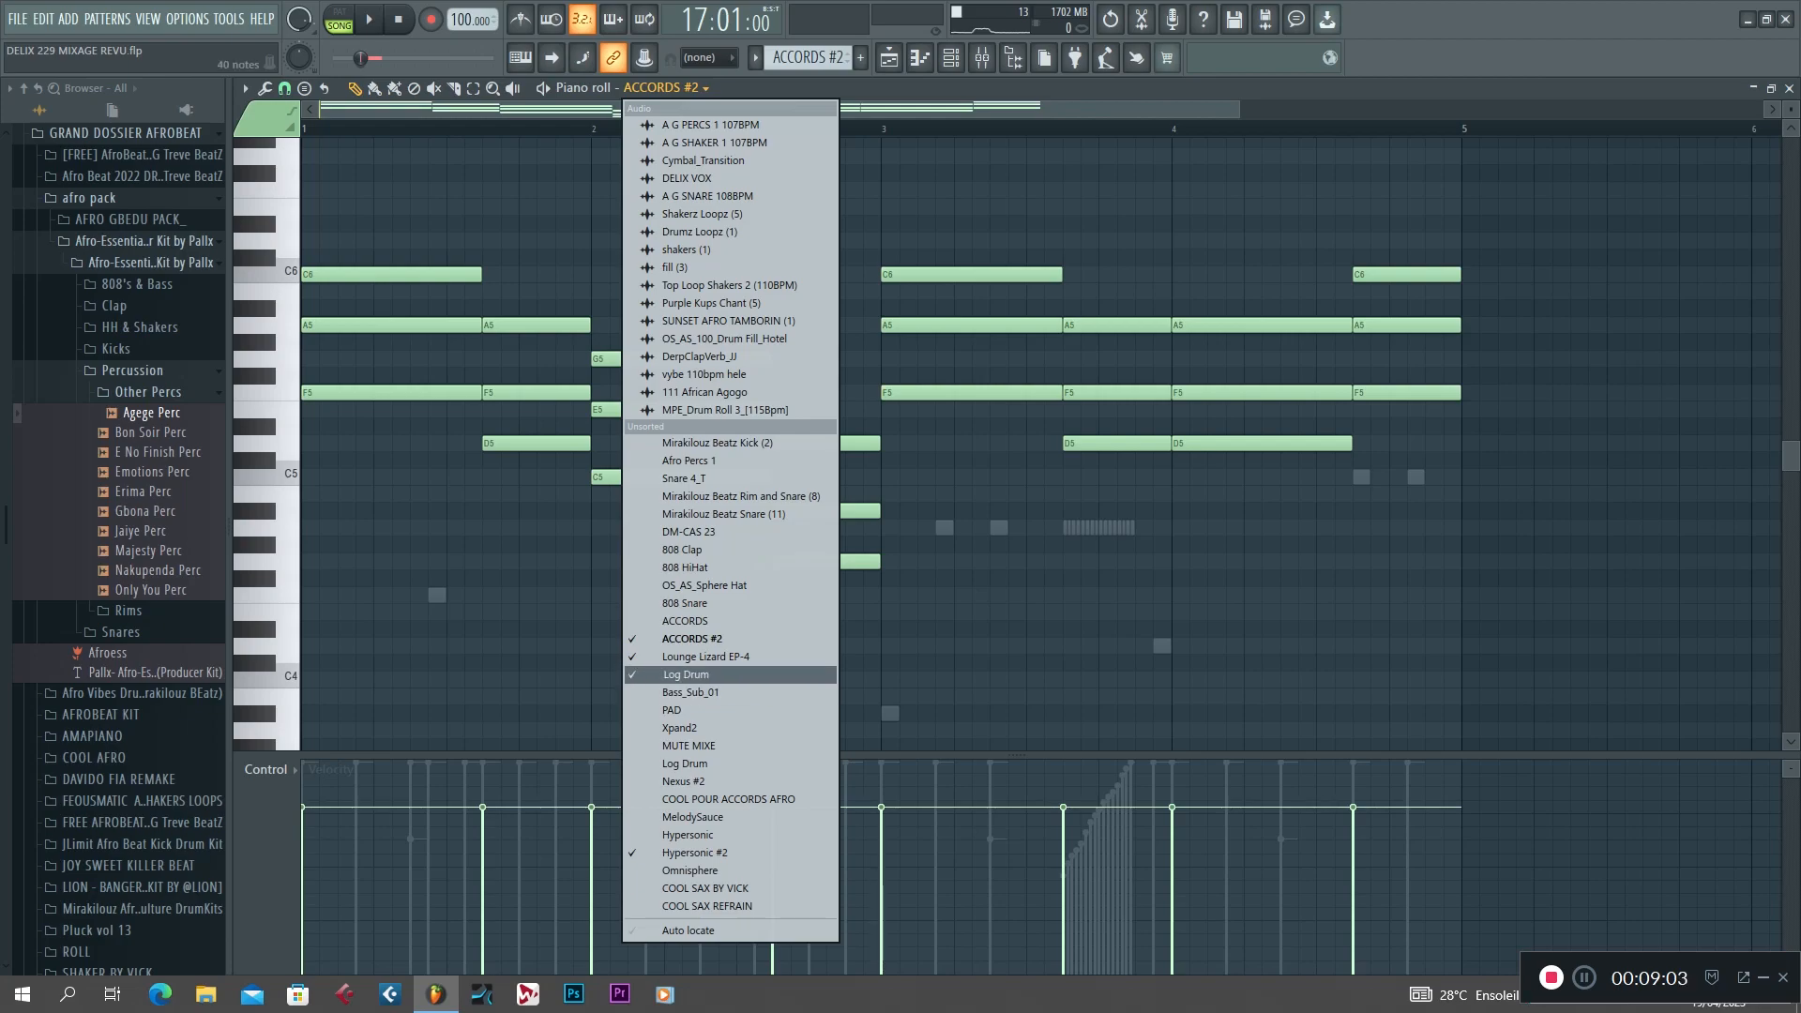
pyautogui.click(690, 674)
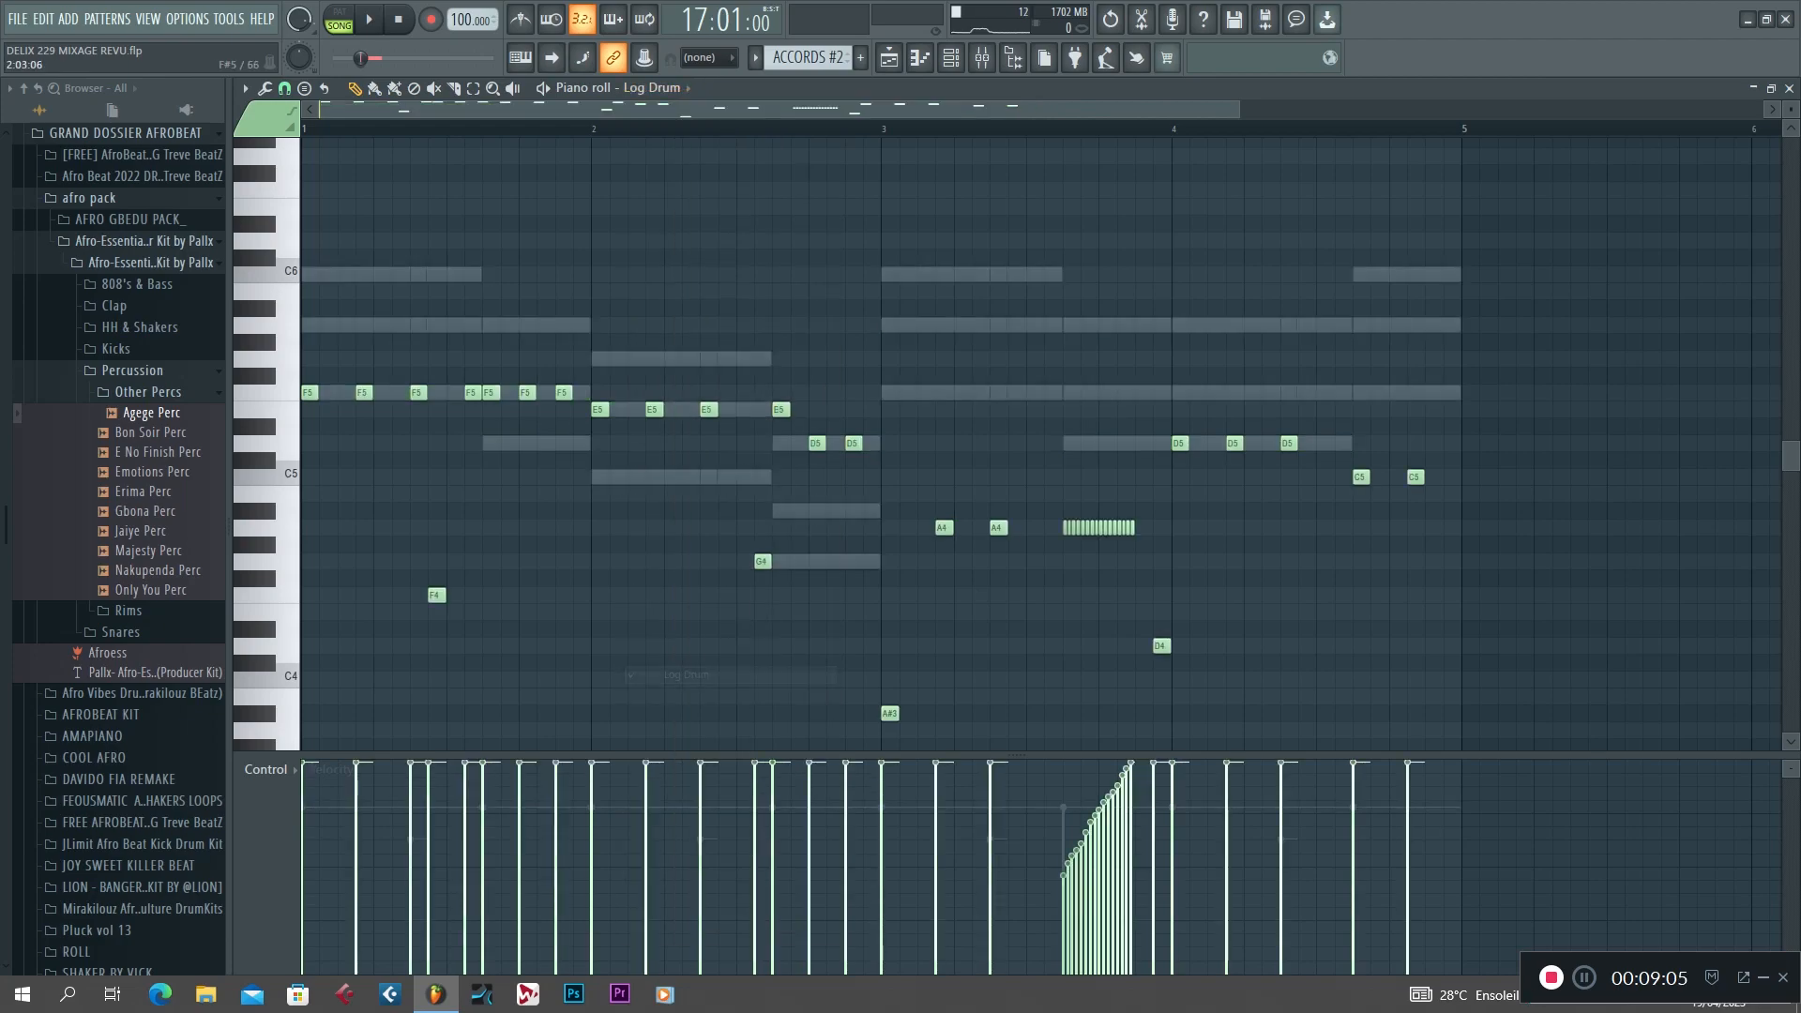
pyautogui.click(340, 19)
pyautogui.press('space')
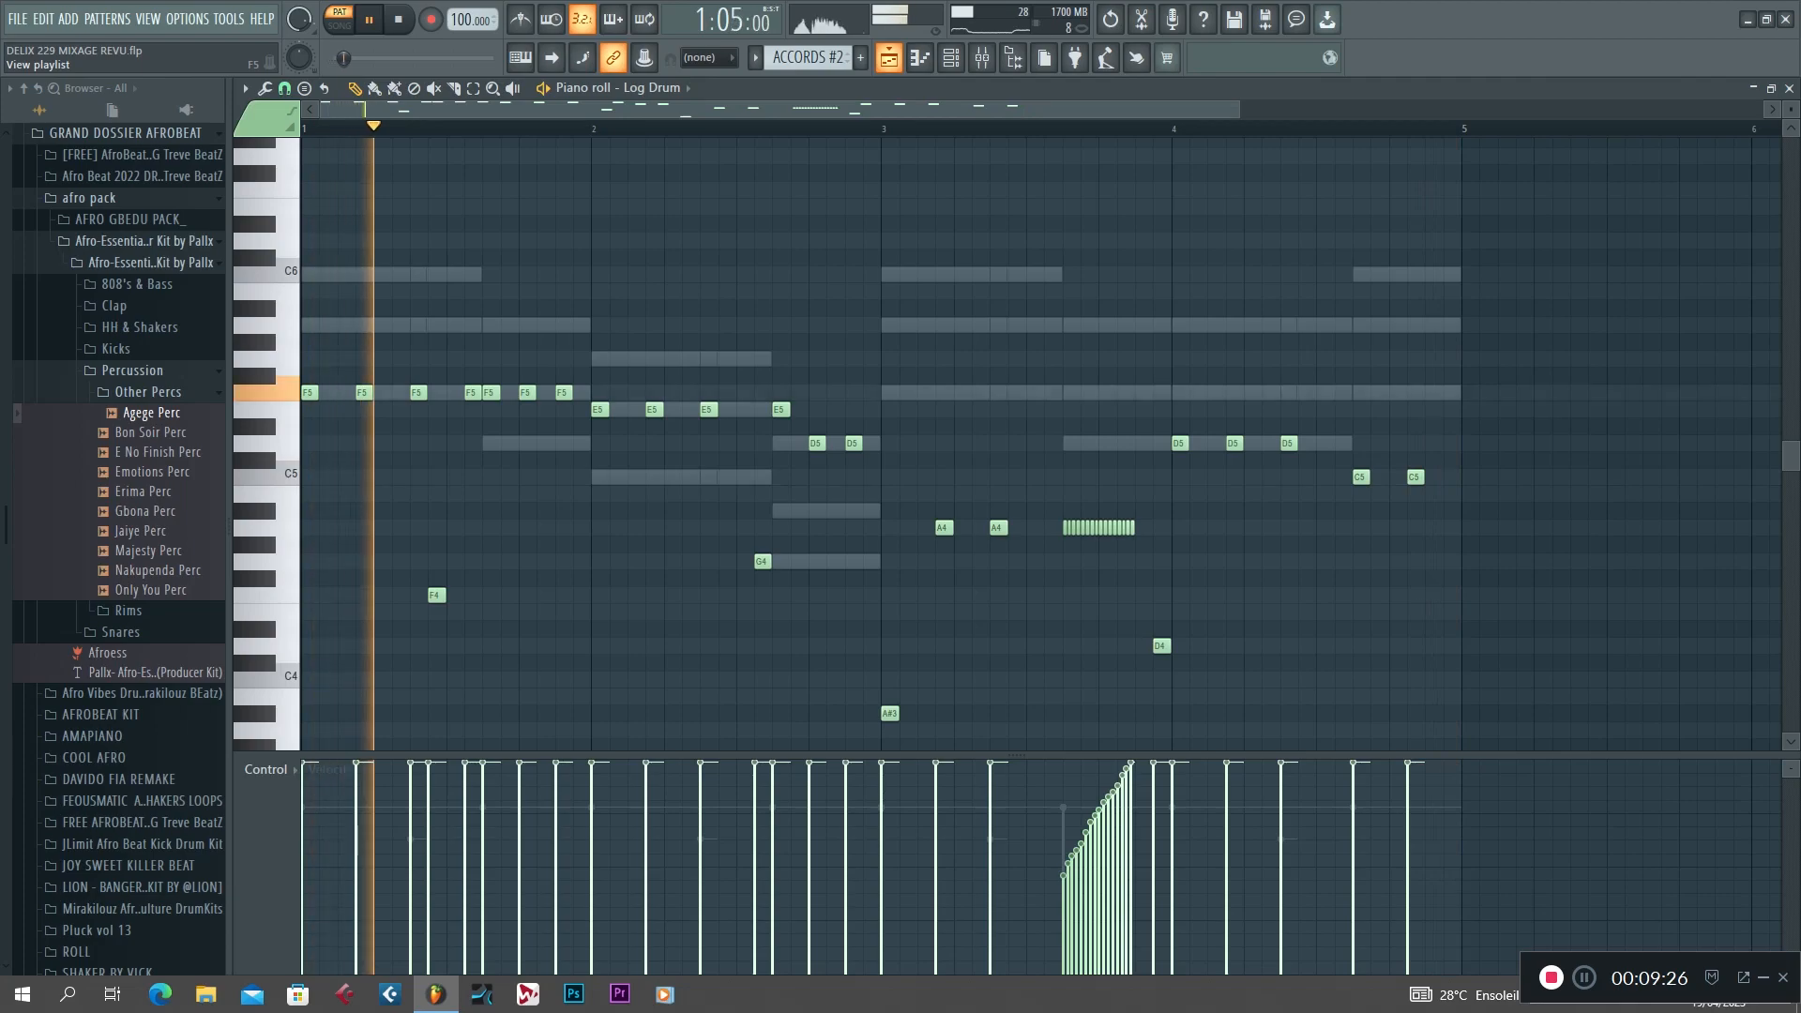
pyautogui.click(889, 57)
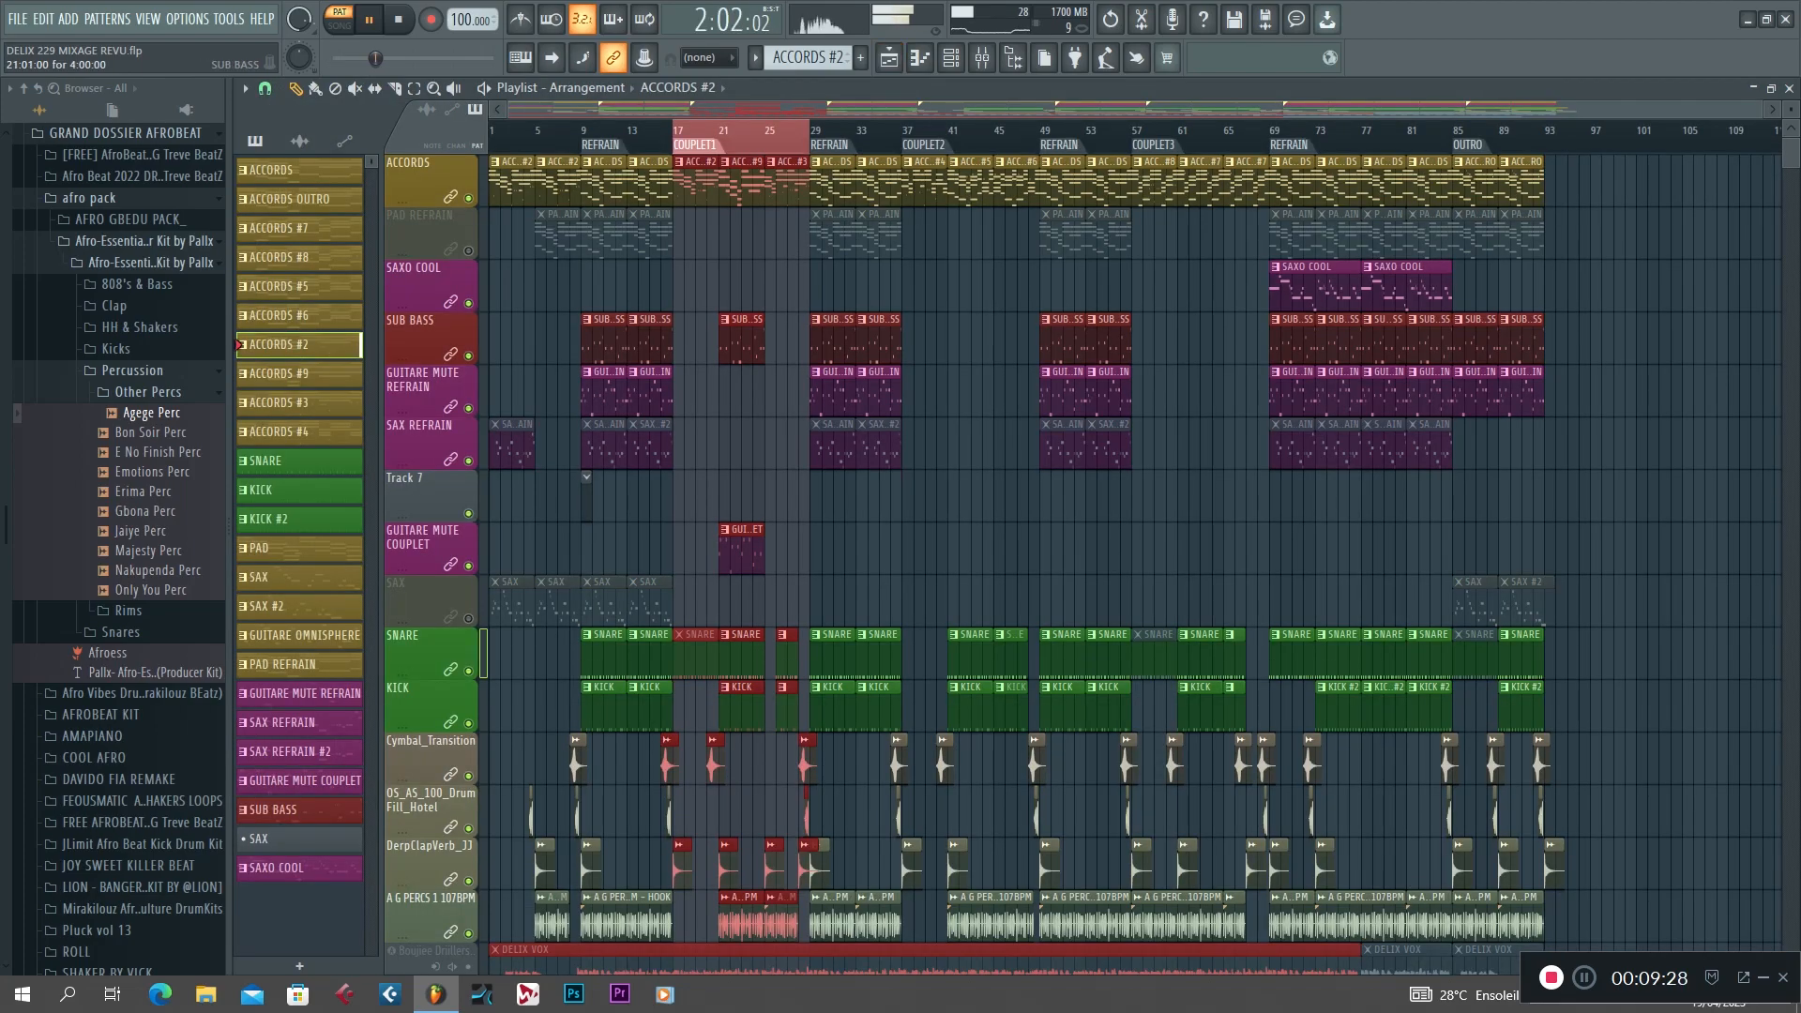
pyautogui.press('space')
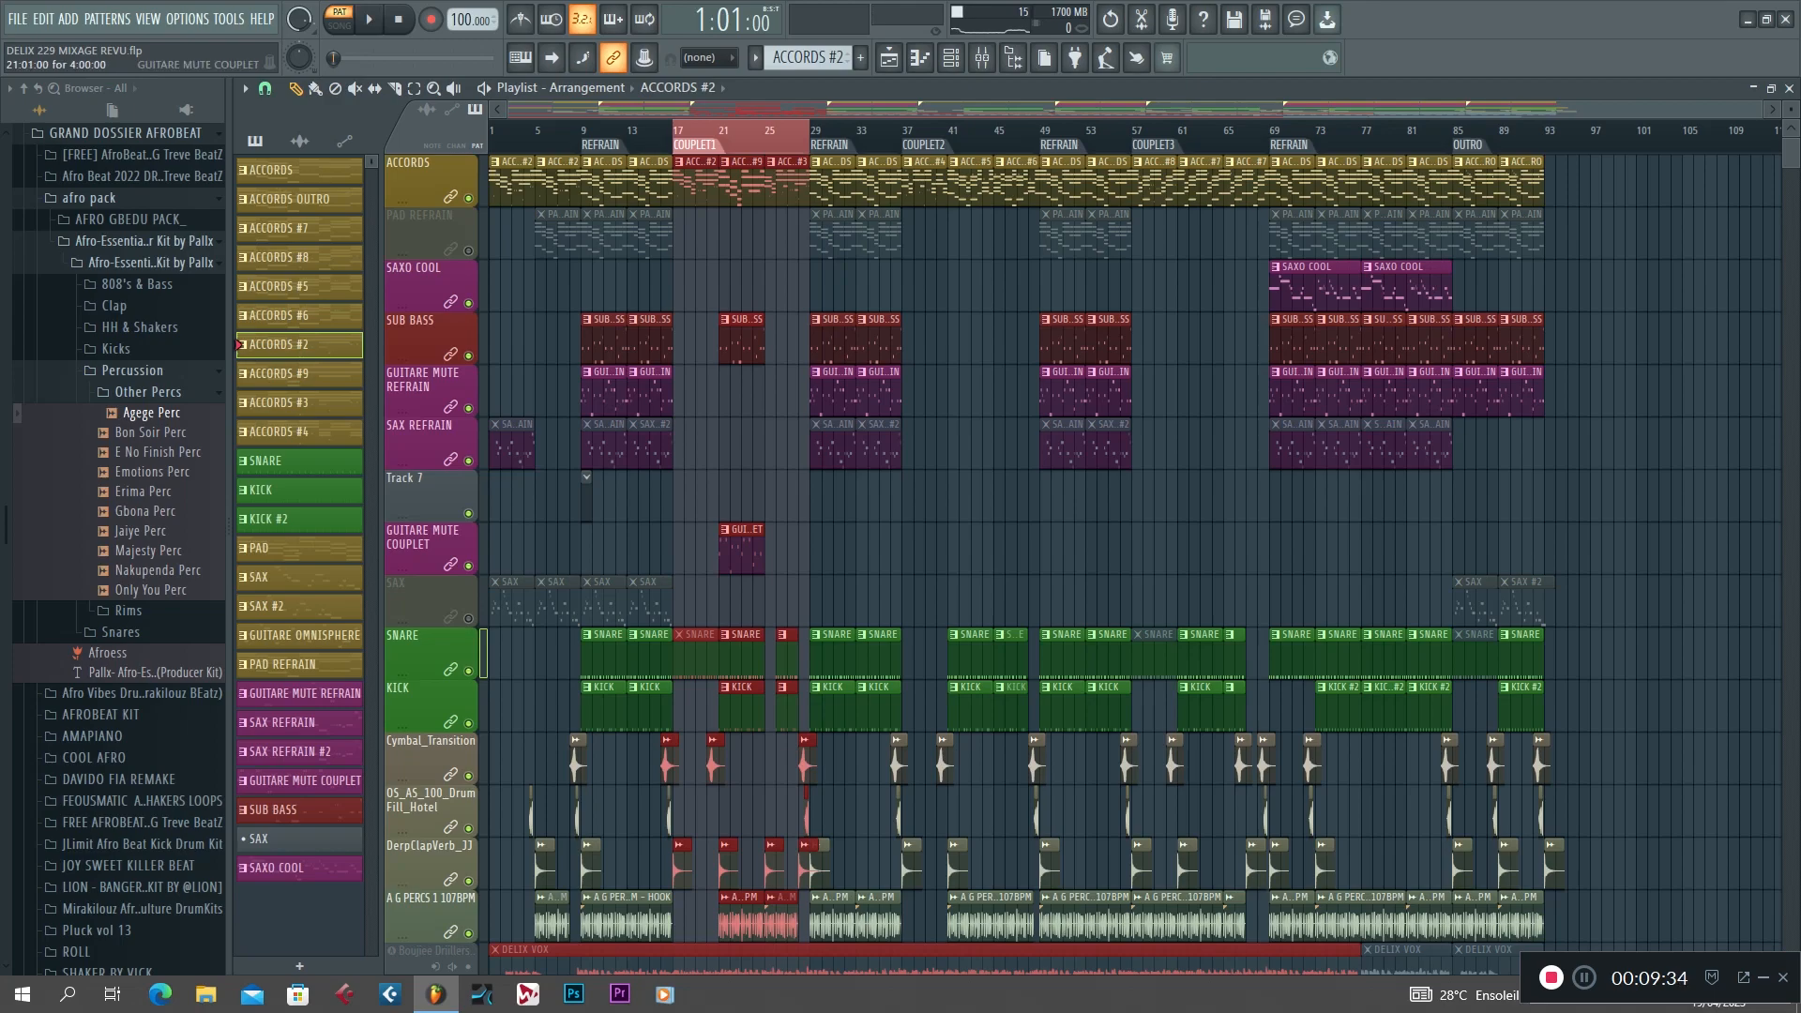
# Open the GUITARE MUTE COUPLET clip in the piano roll, play its MUTE MIXE notes and return to the playlist.
pyautogui.doubleClick(741, 549)
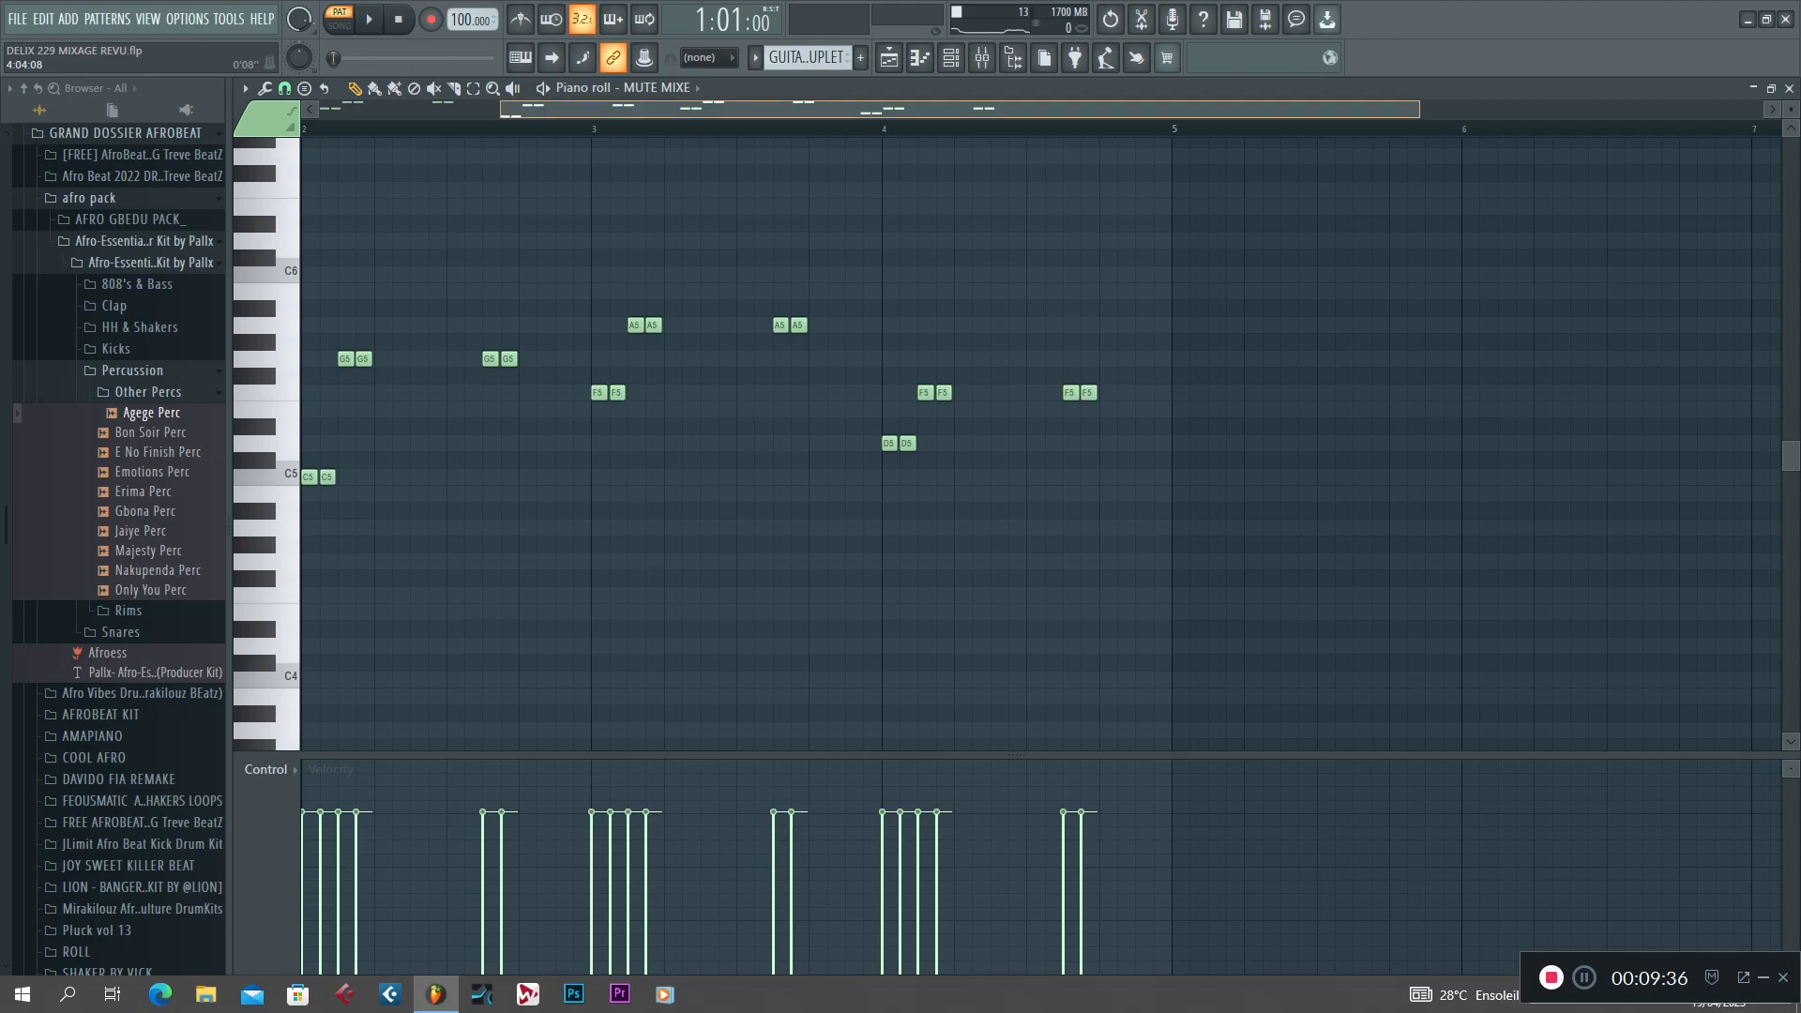
pyautogui.moveTo(614, 109); pyautogui.dragTo(421, 110)
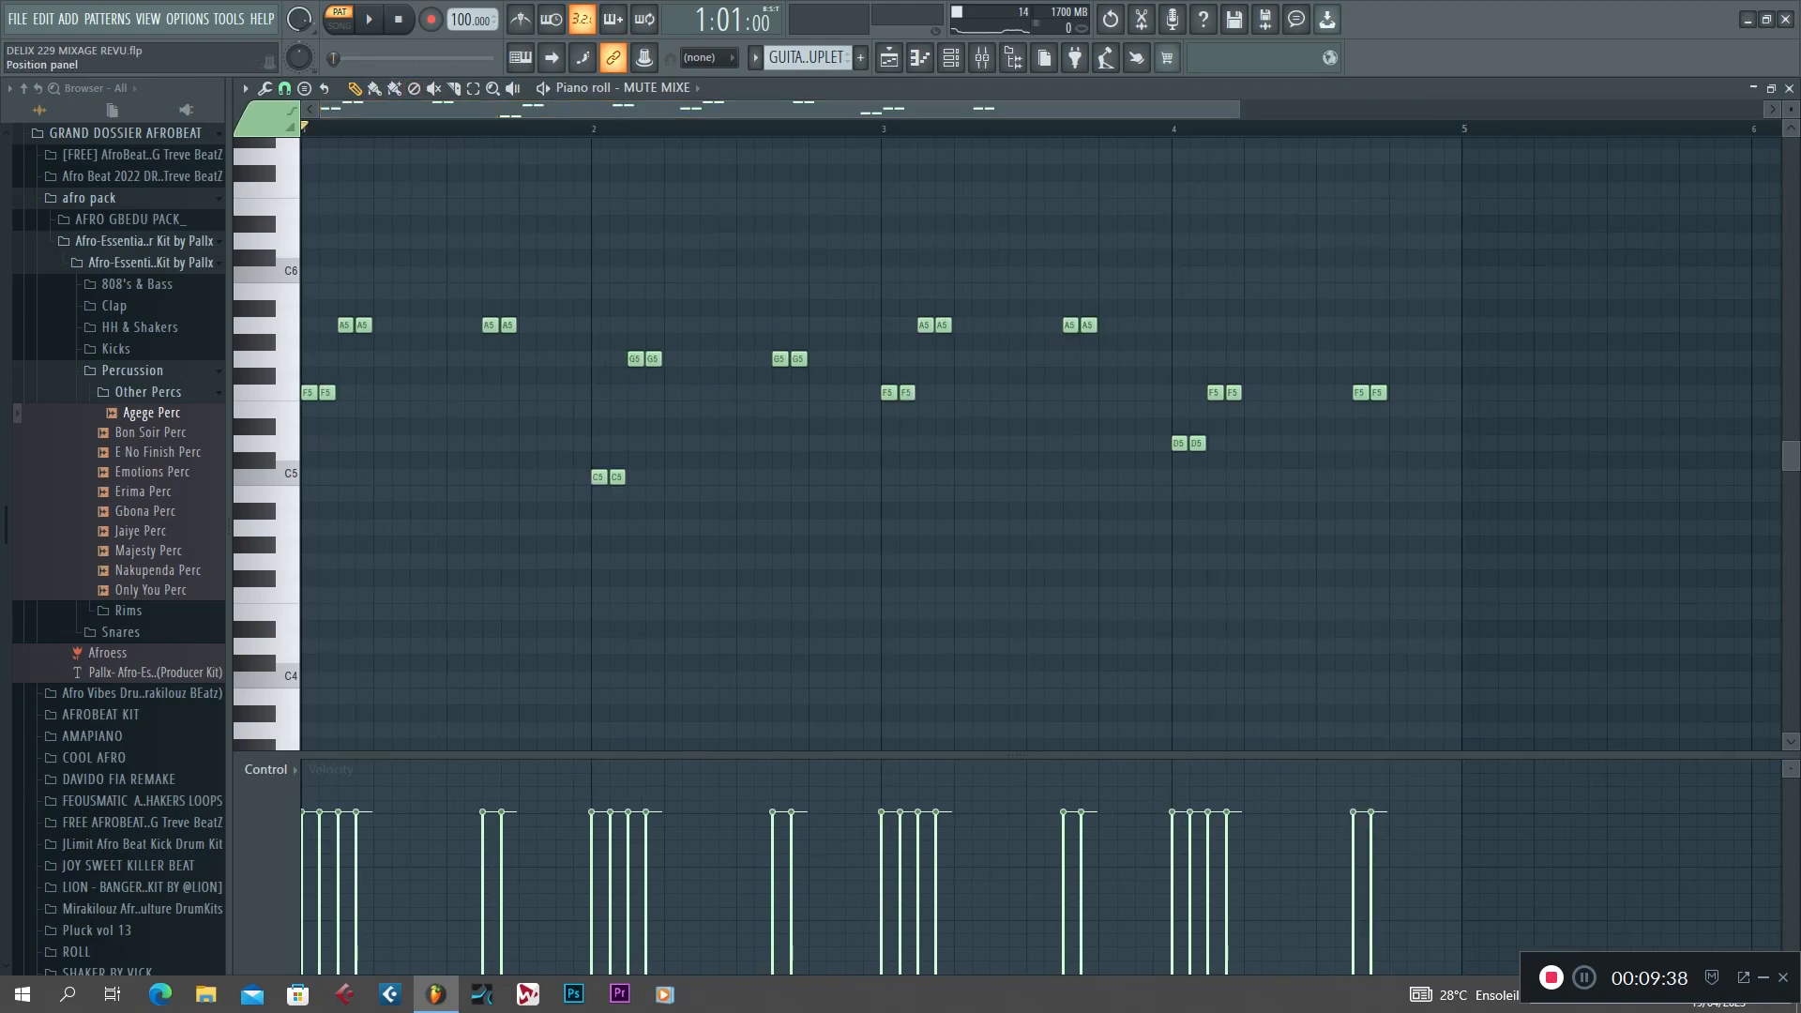
pyautogui.press('space')
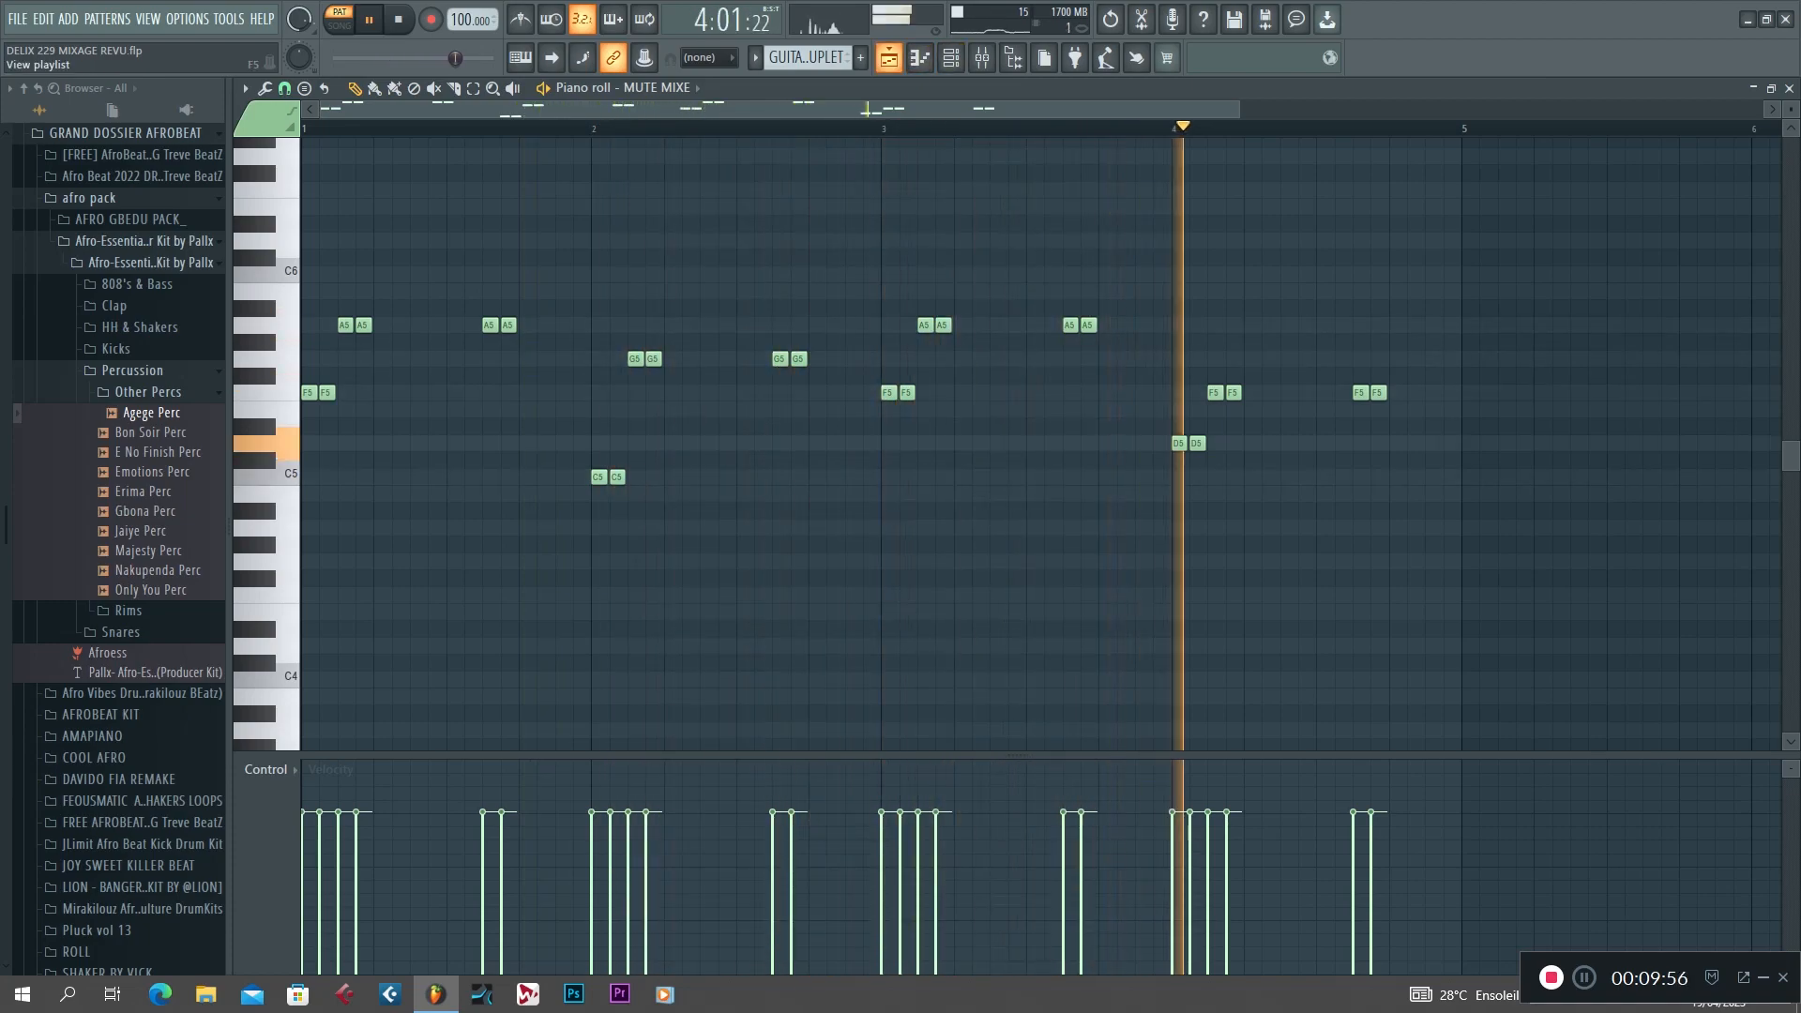
pyautogui.press('space')
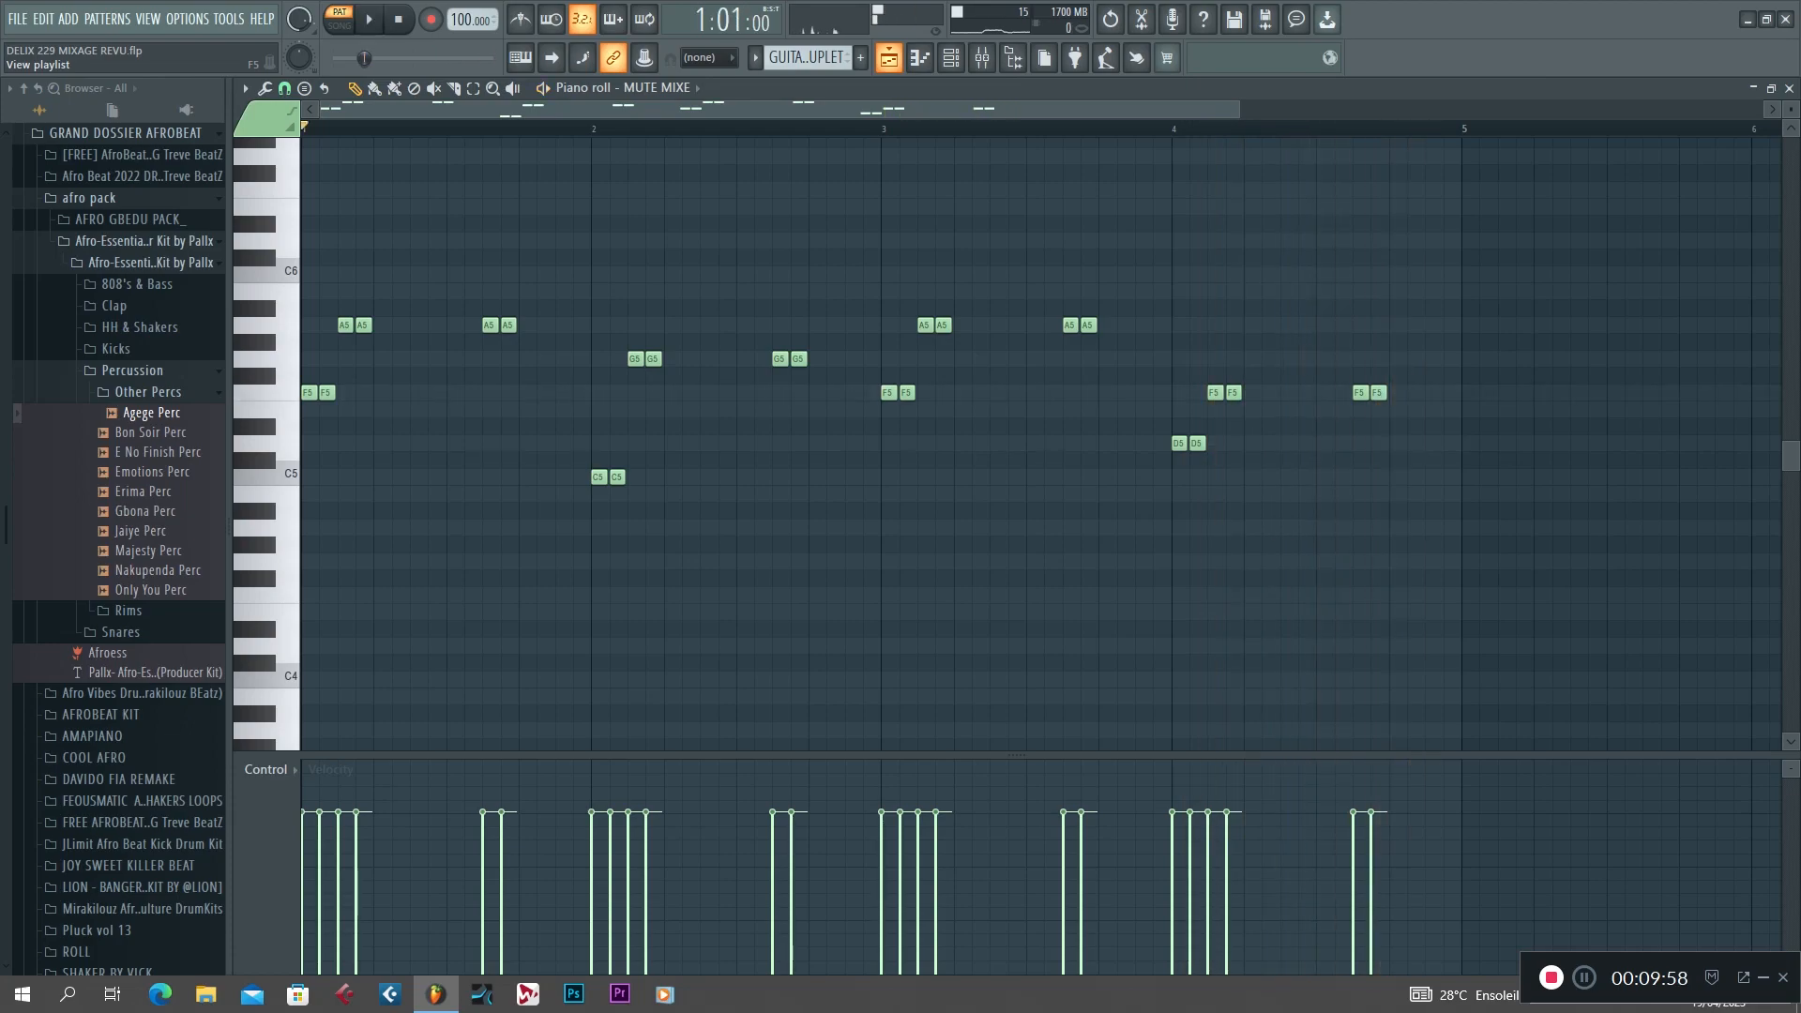
pyautogui.click(888, 58)
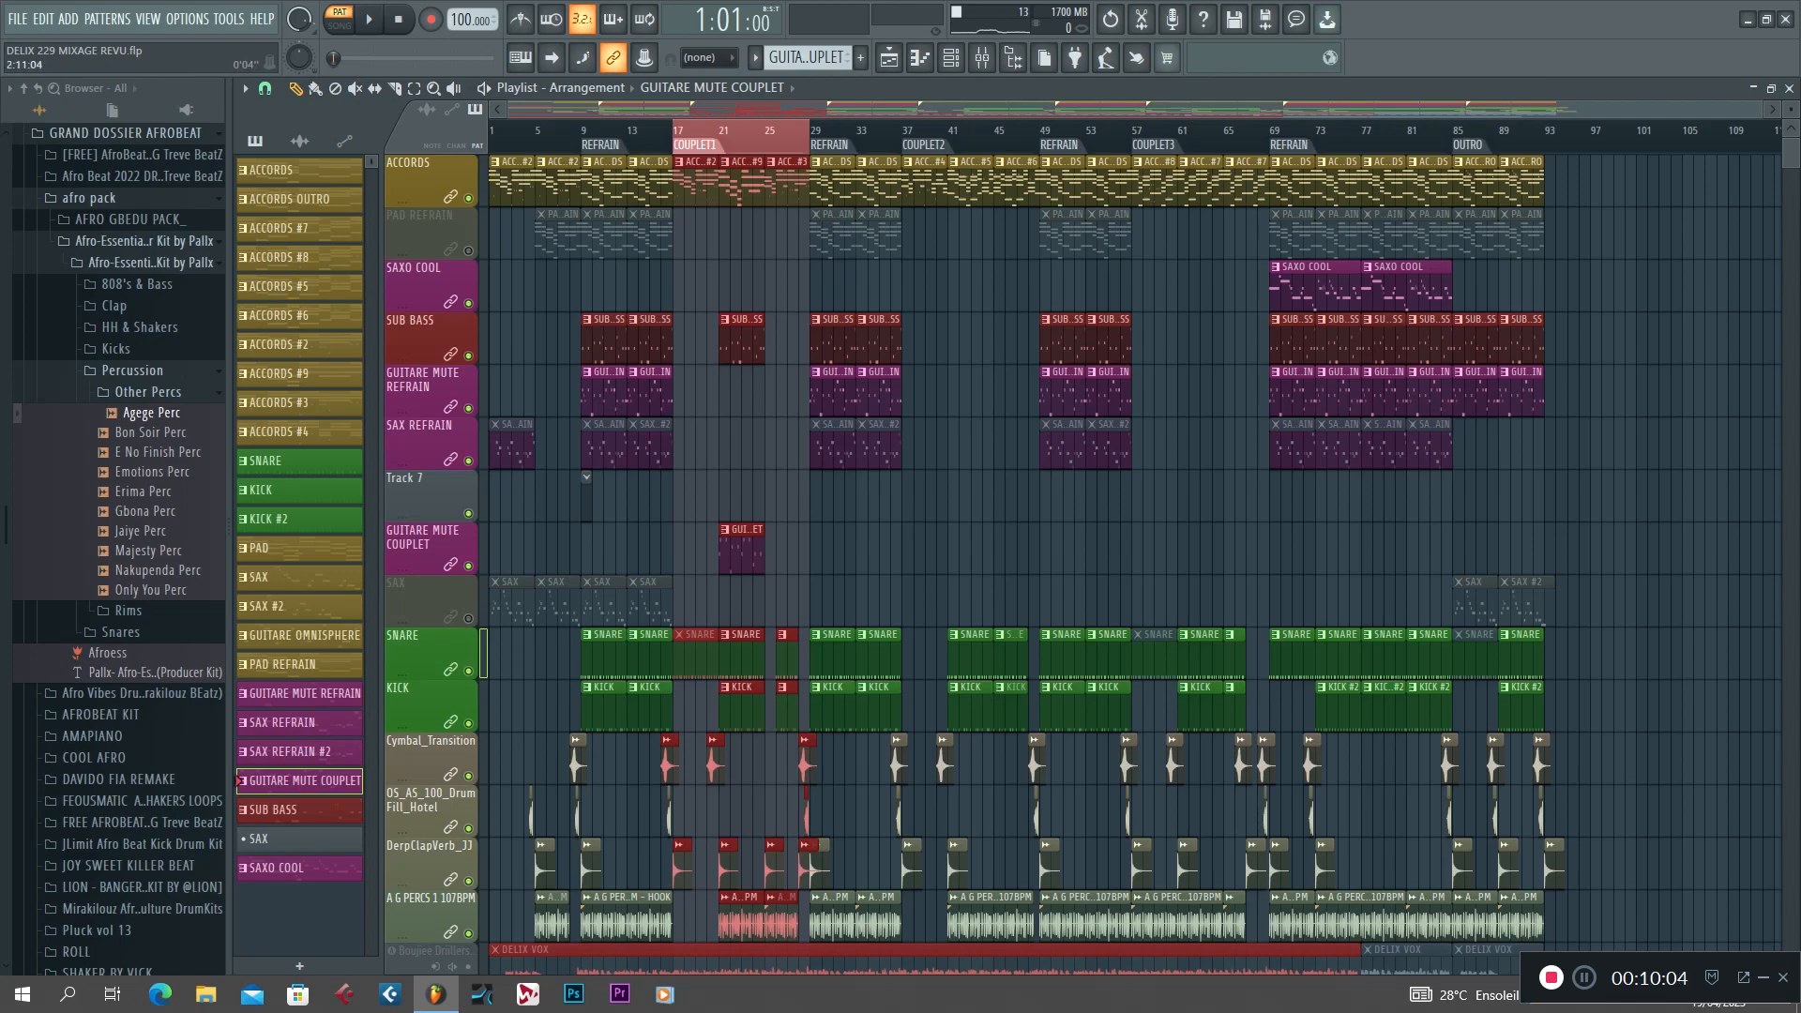
# Play the arrangement in song mode from COUPLET1 with the selected range extended through the following refrain to bar 37.
pyautogui.click(339, 25)
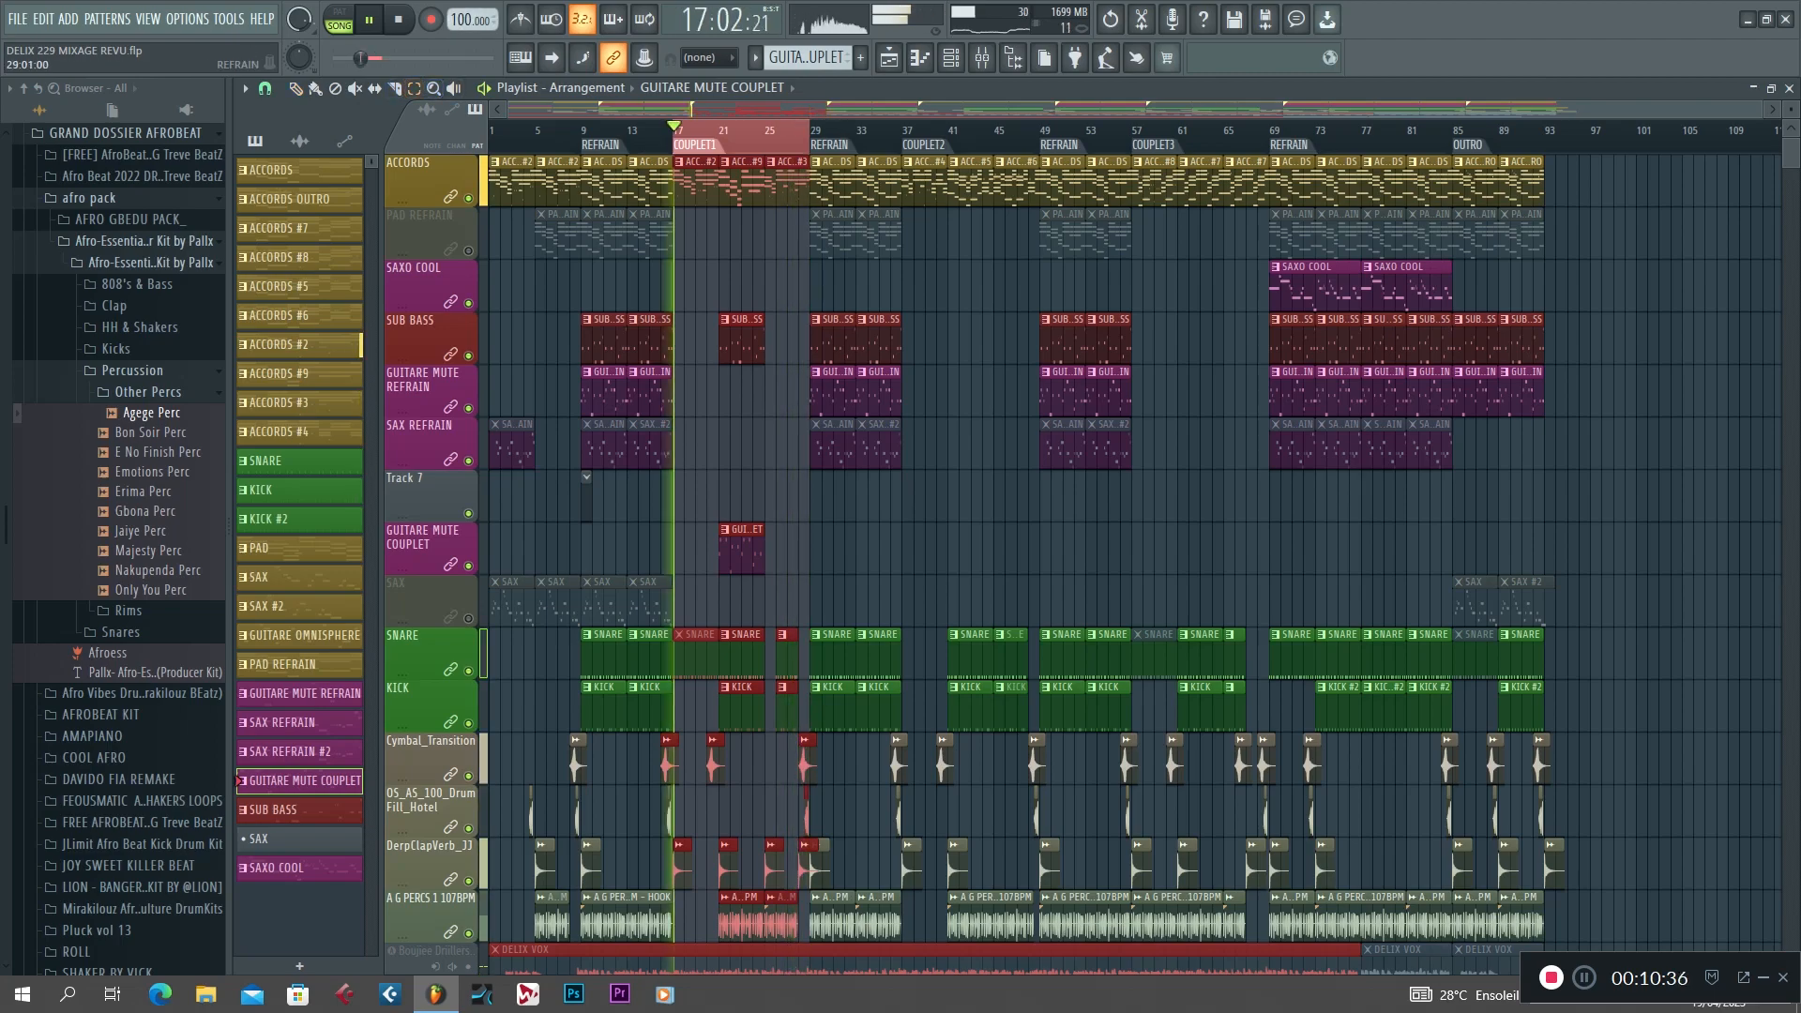
pyautogui.moveTo(902, 132); pyautogui.dragTo(695, 132)
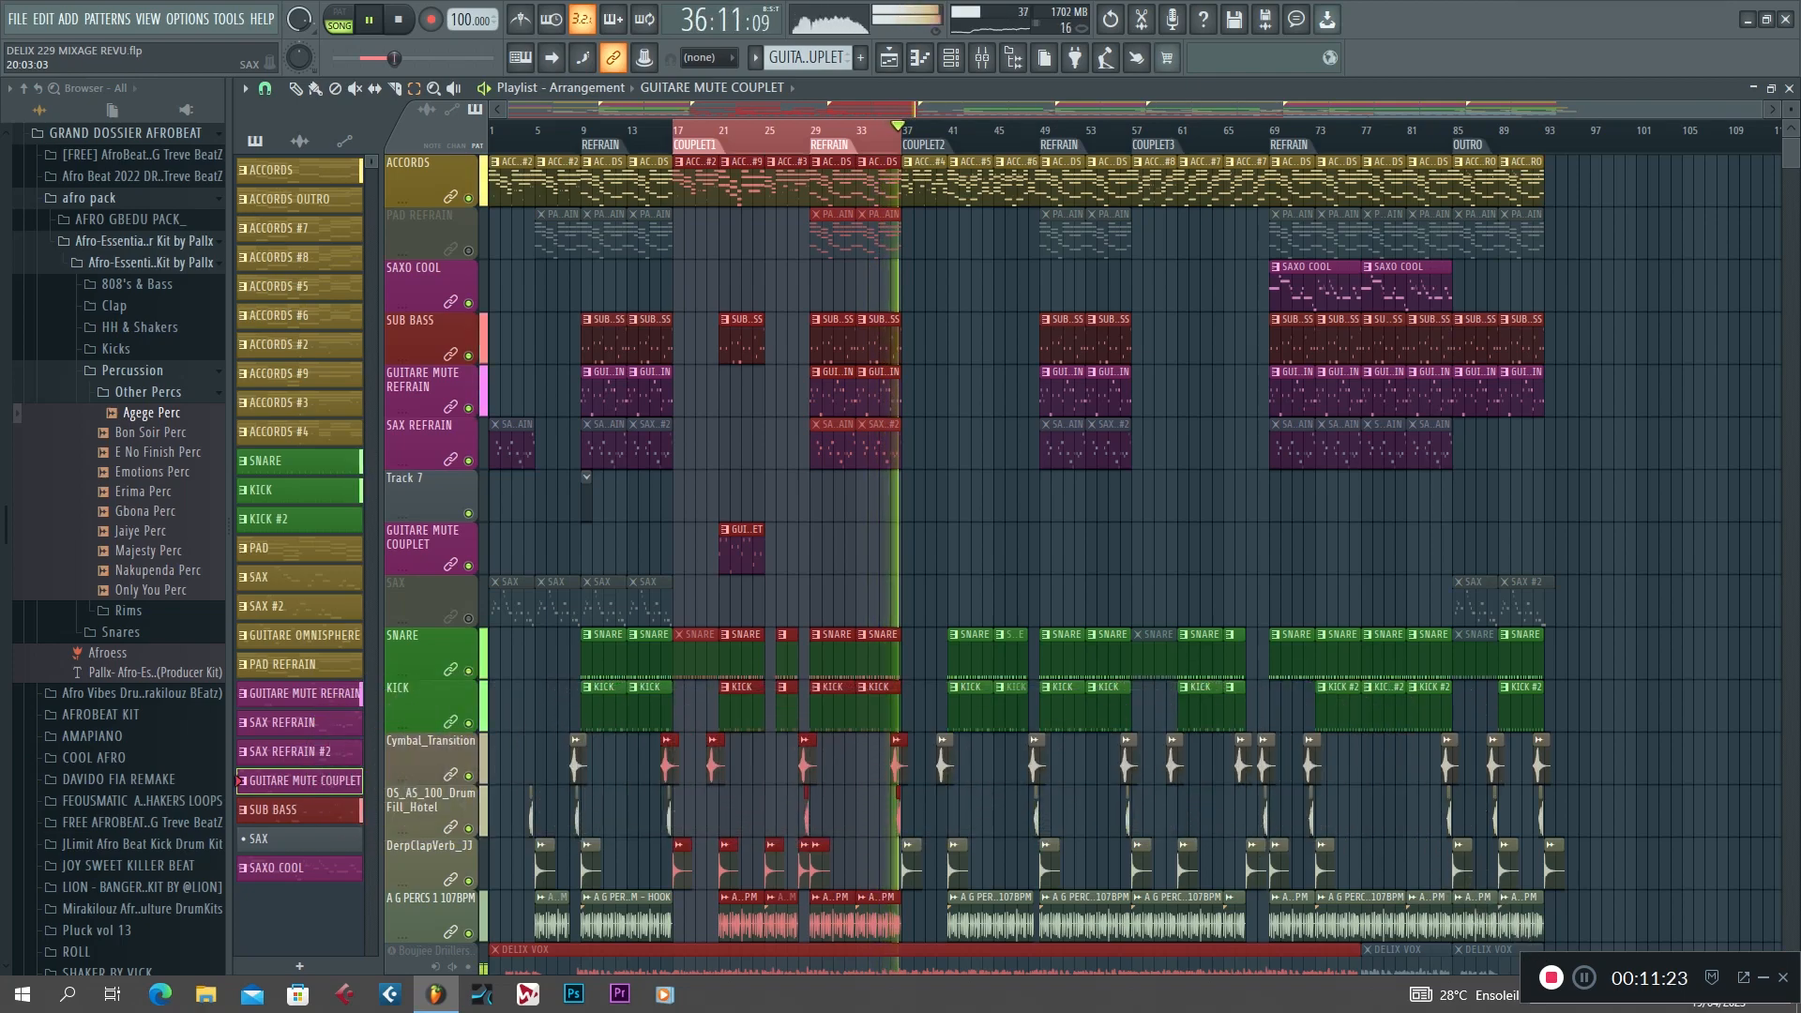
pyautogui.press('space')
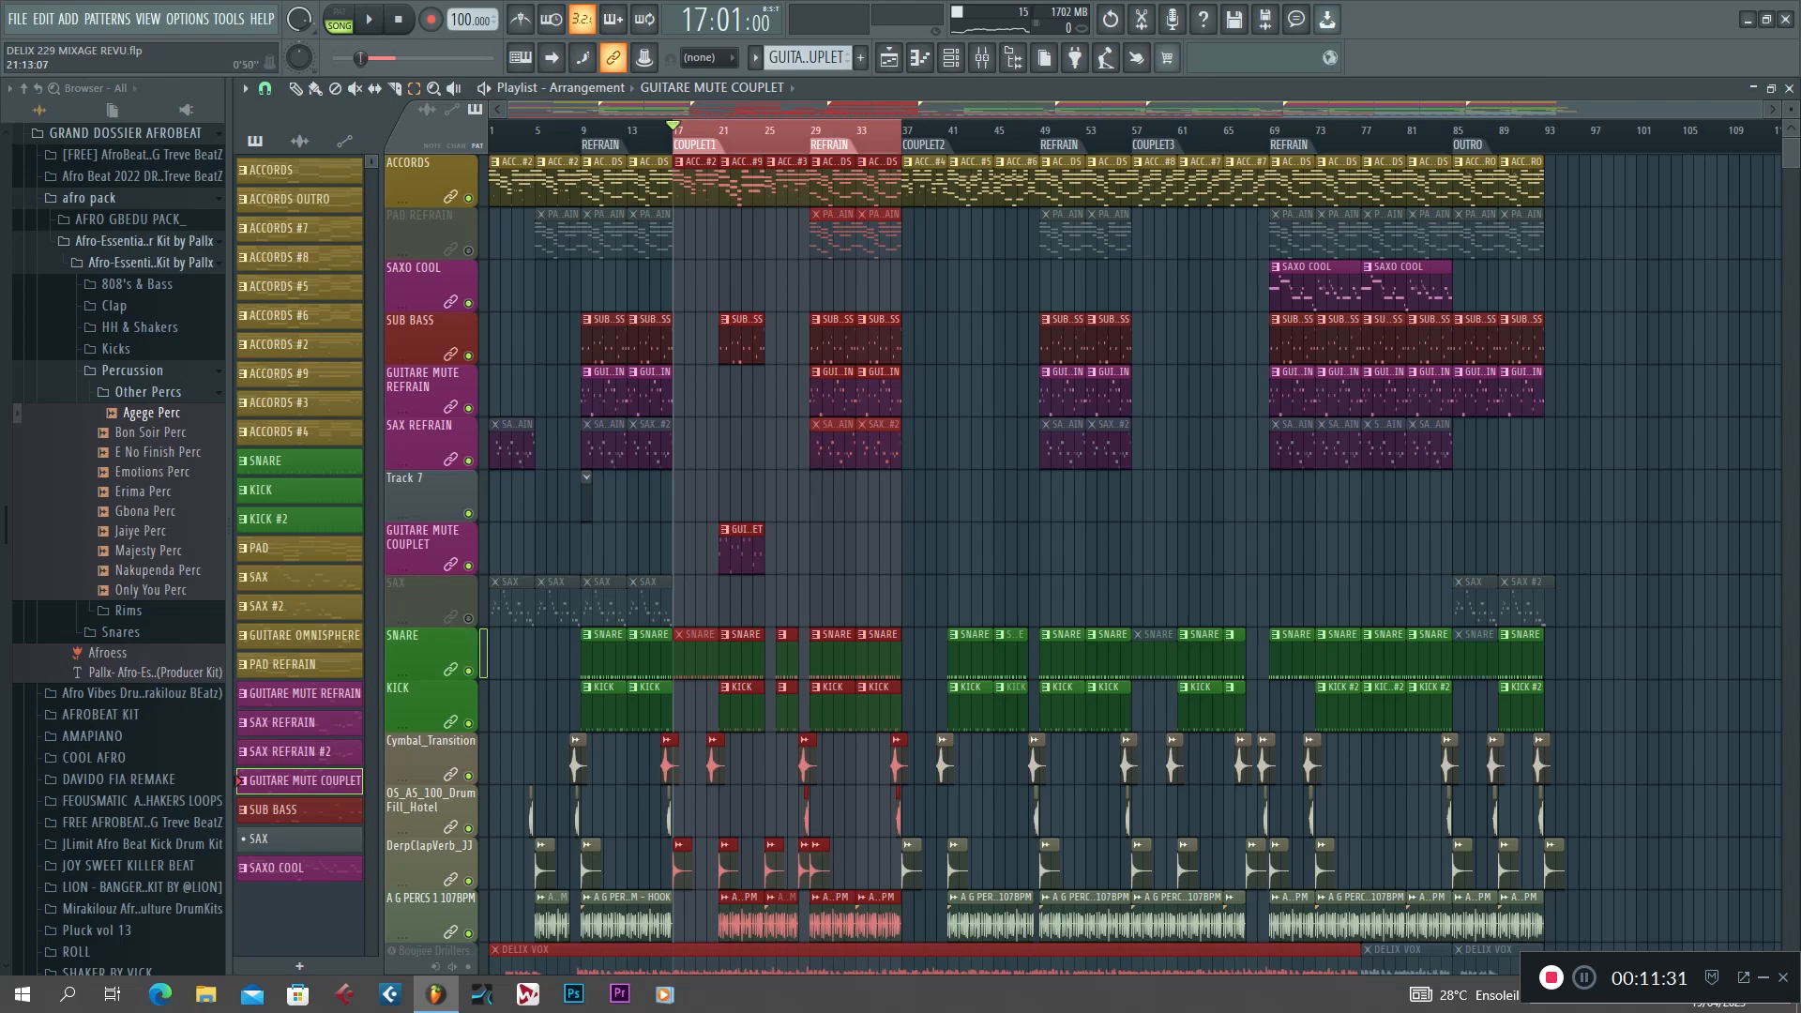
# Open the last refrain's KICK #2 clip in the piano roll, play it in pattern mode, return to the playlist and stop.
pyautogui.moveTo(845, 109); pyautogui.dragTo(1261, 108)
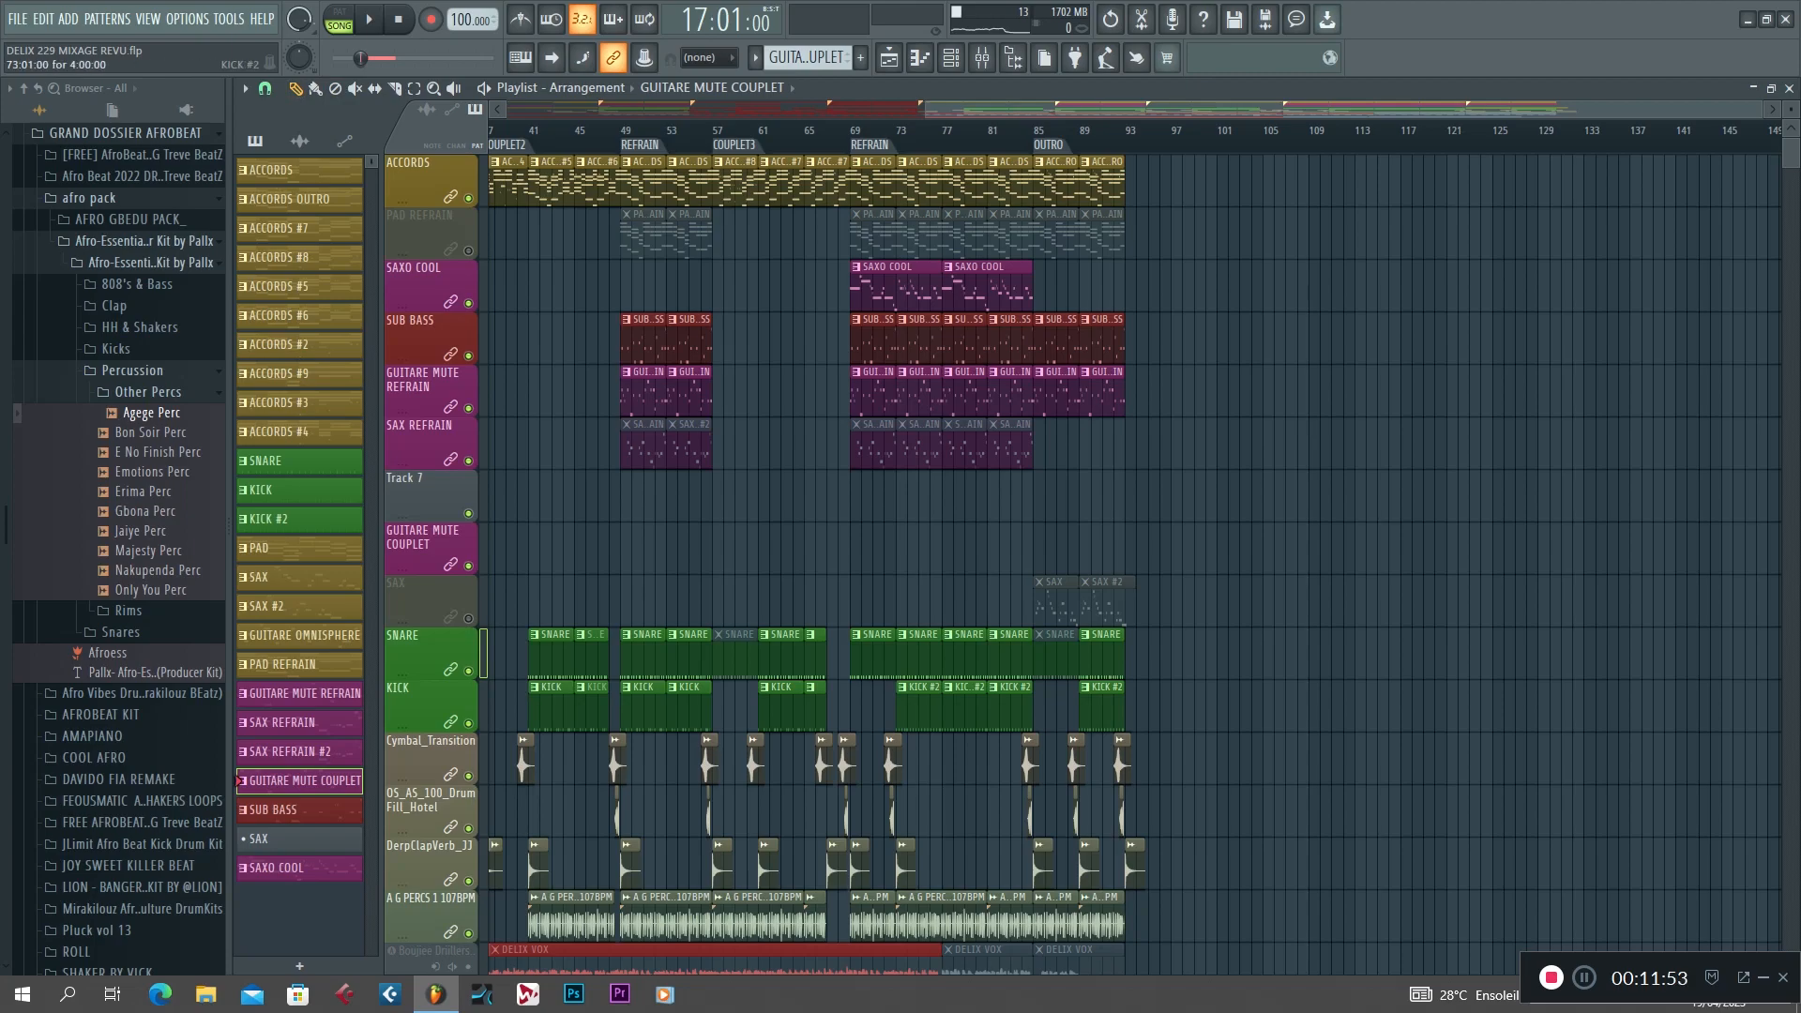
pyautogui.doubleClick(921, 709)
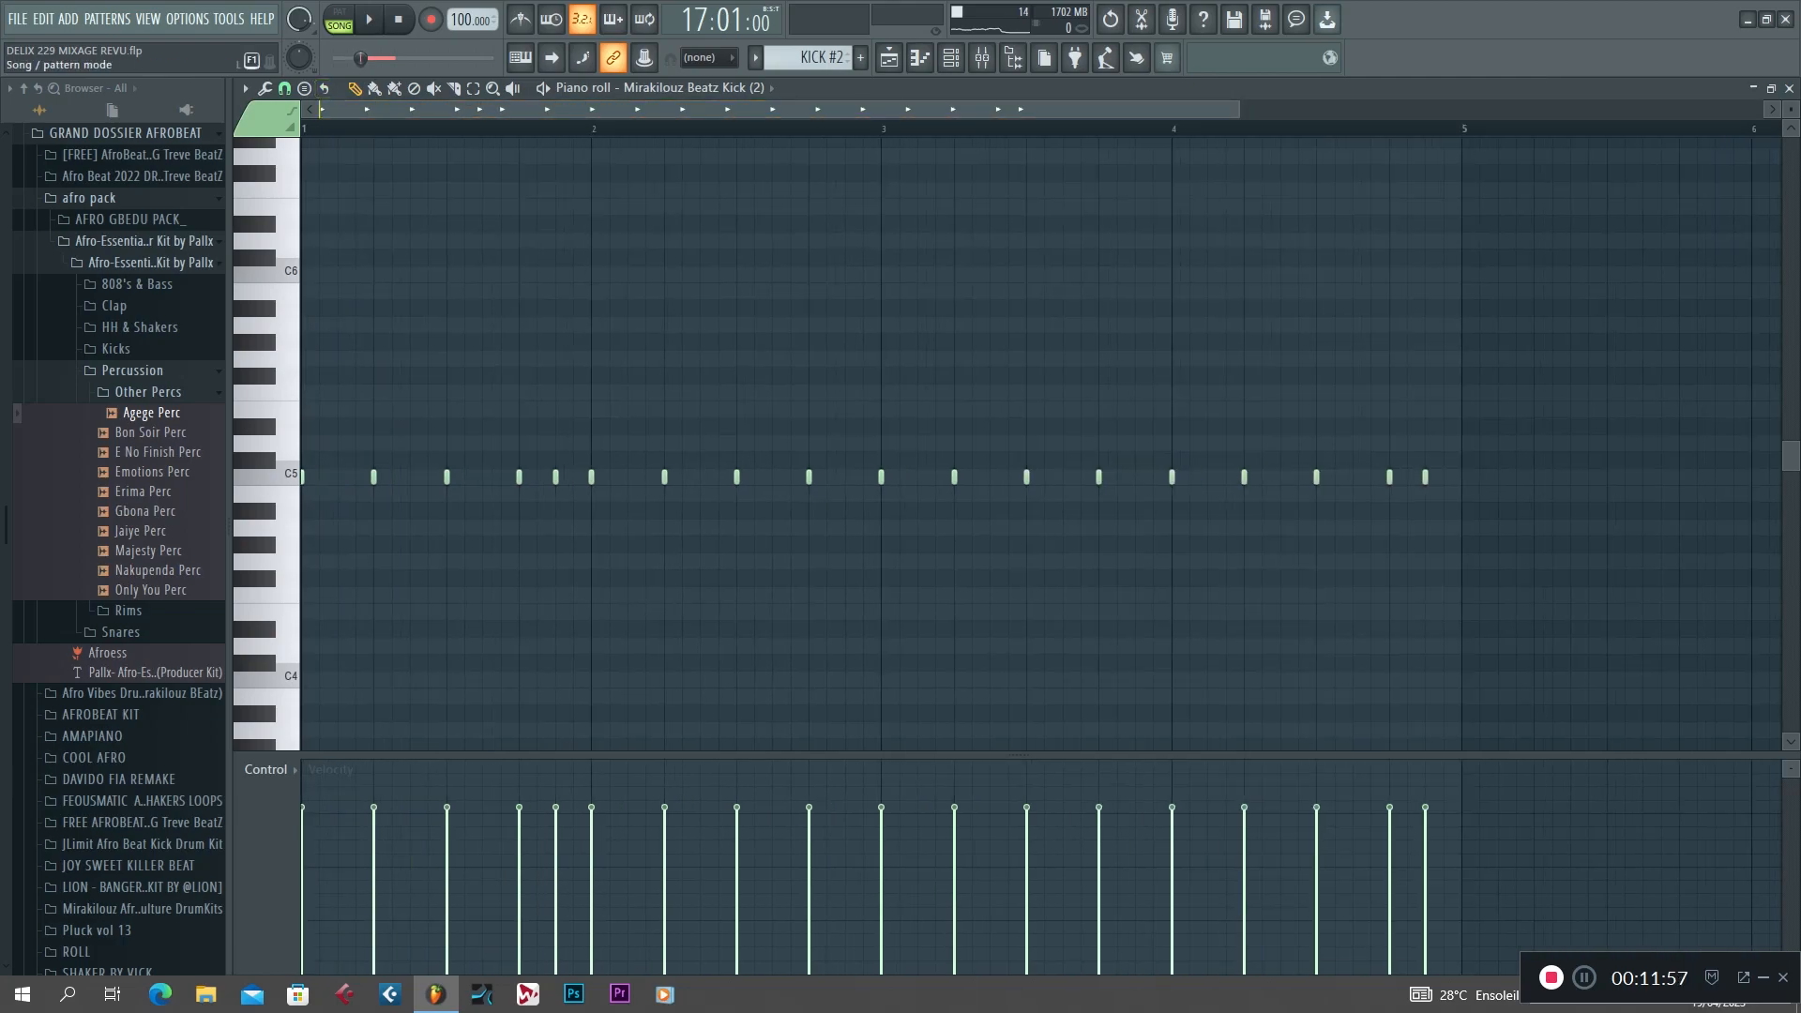
pyautogui.click(339, 19)
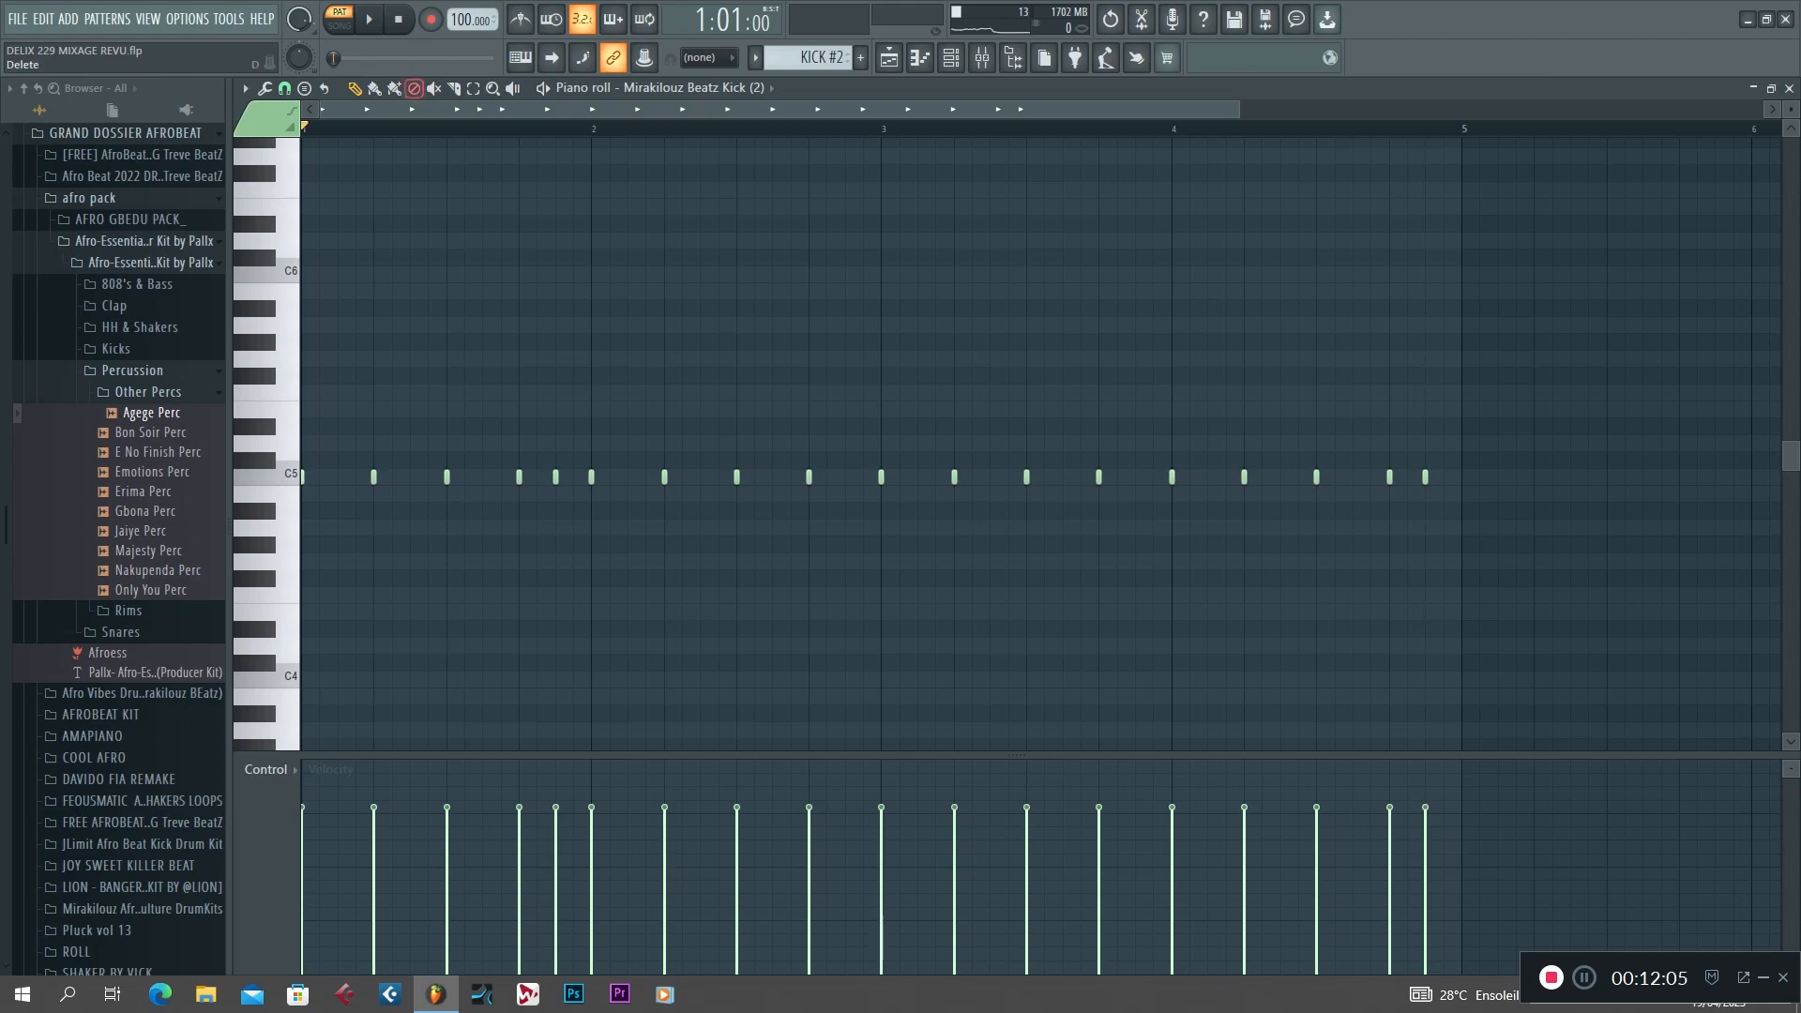
pyautogui.press('space')
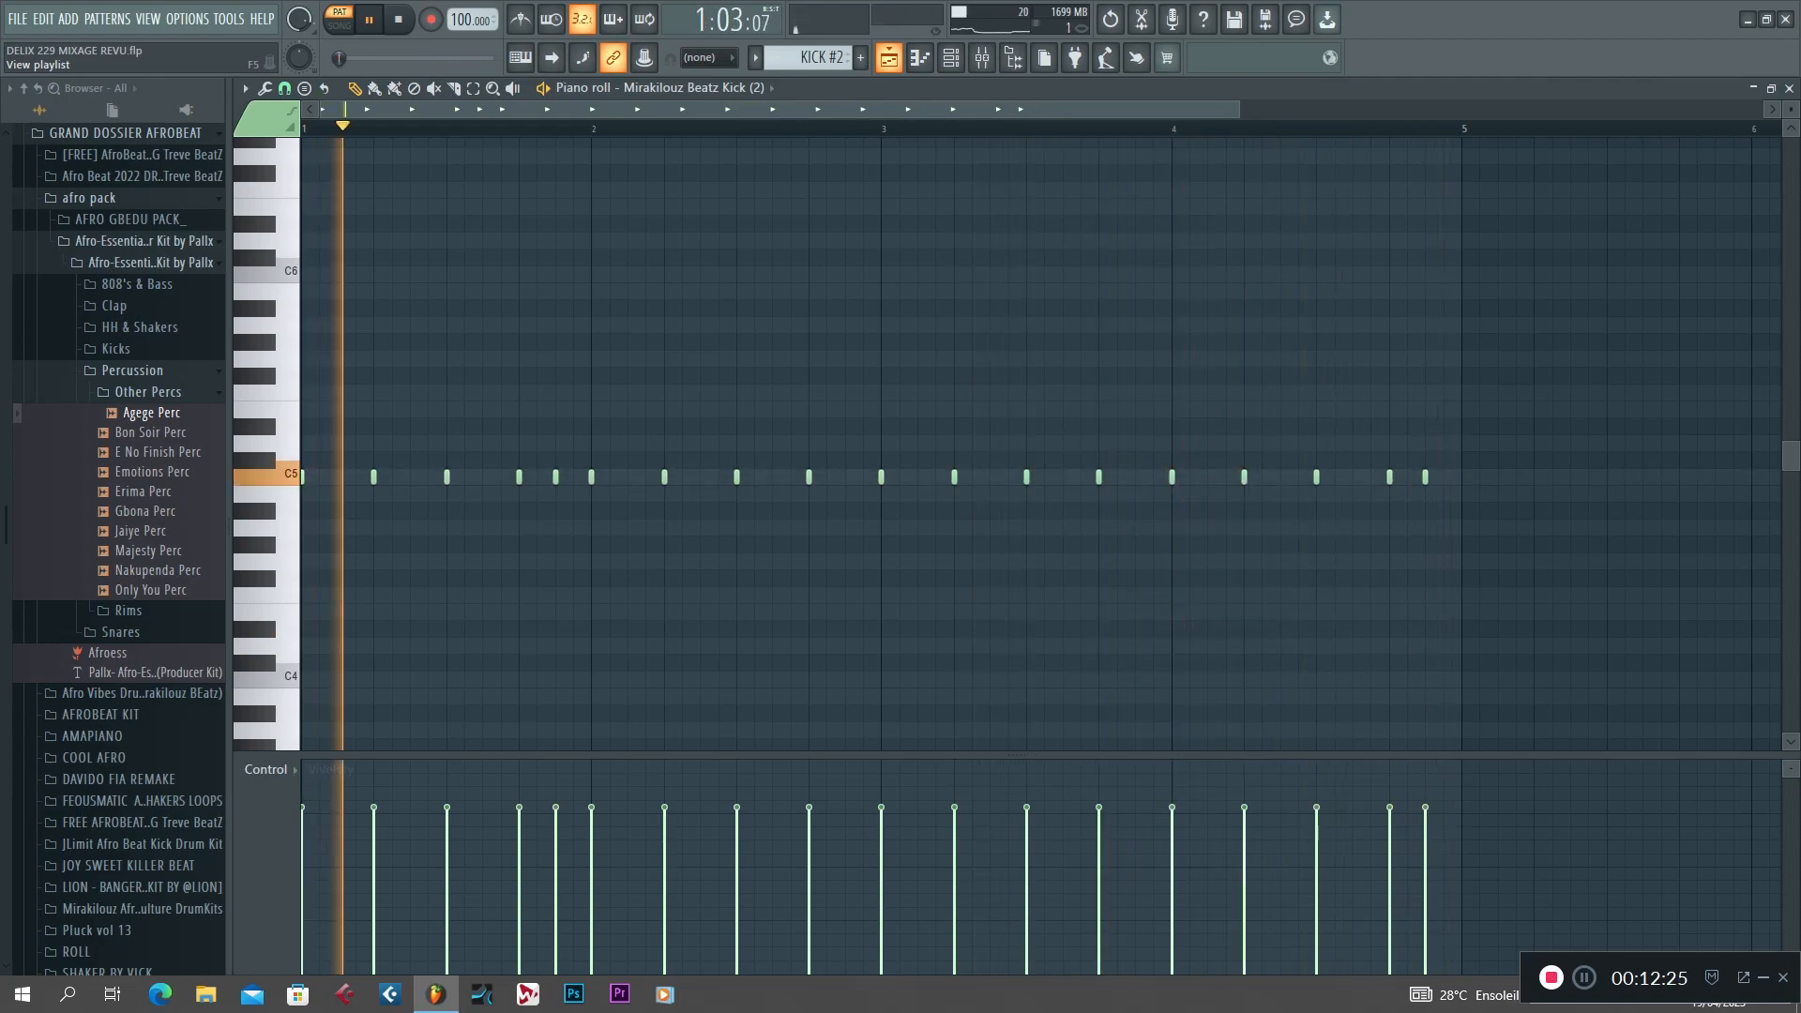
pyautogui.click(888, 57)
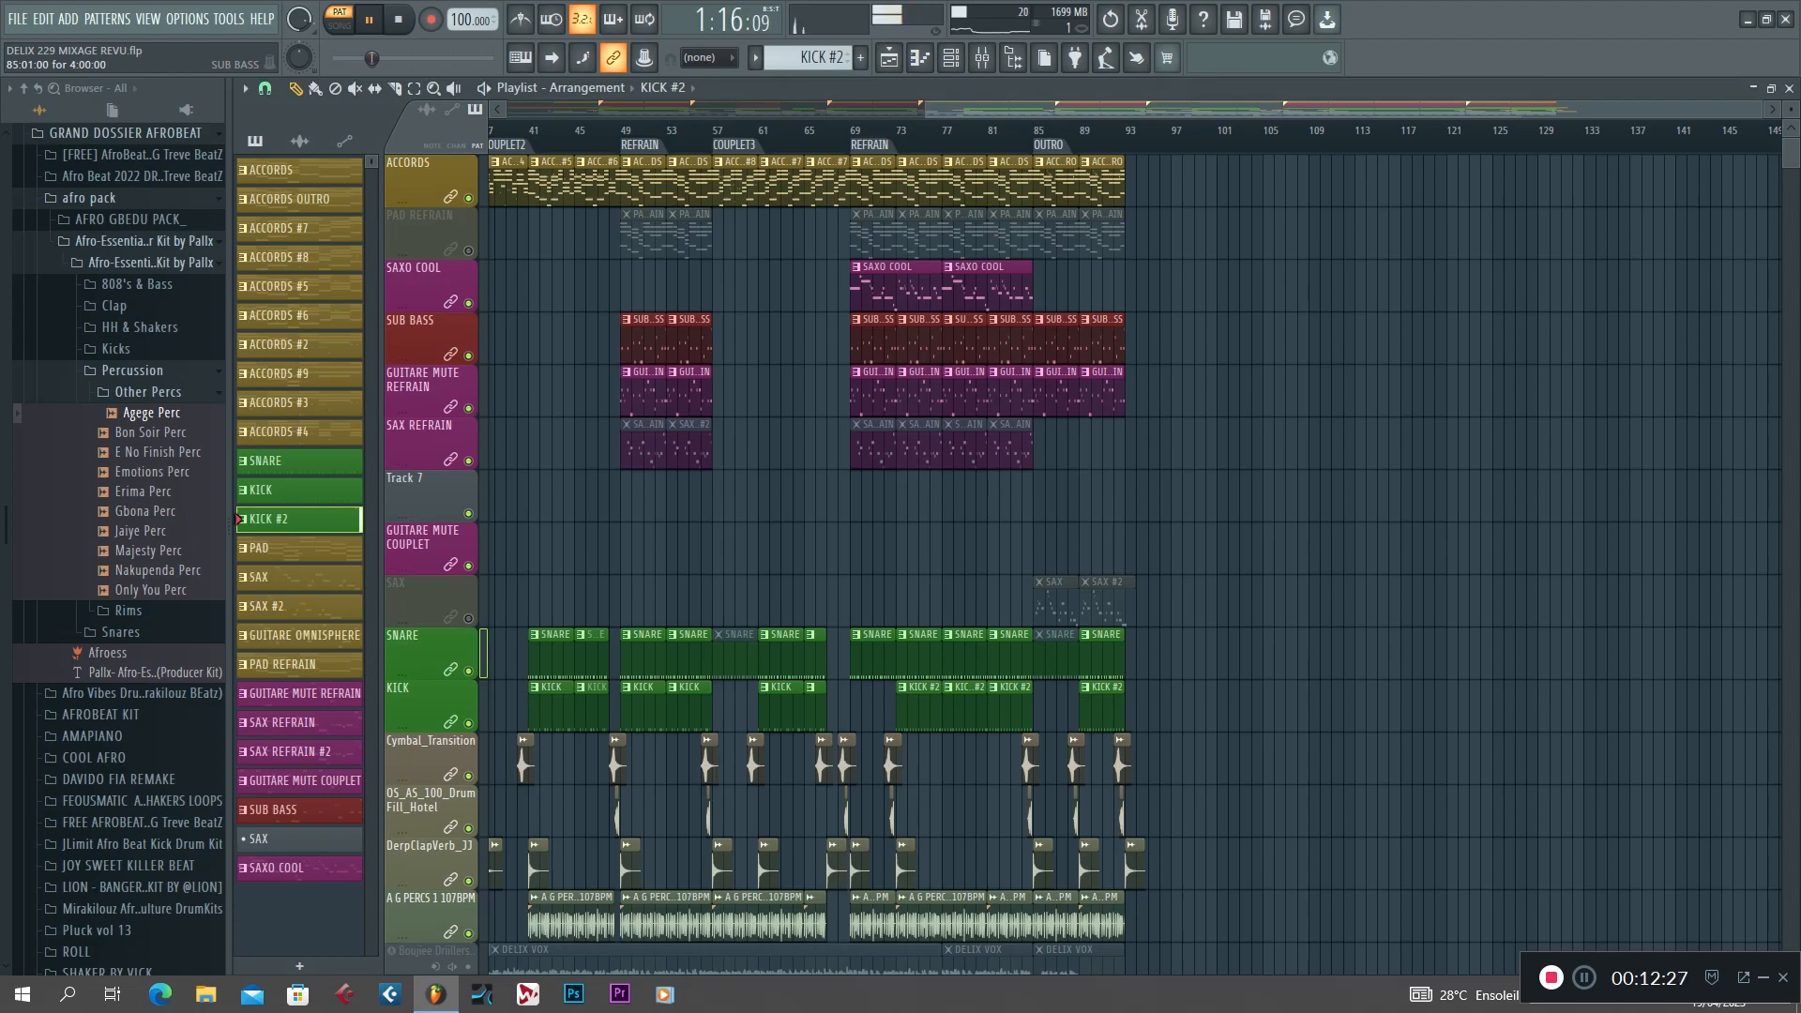
pyautogui.press('space')
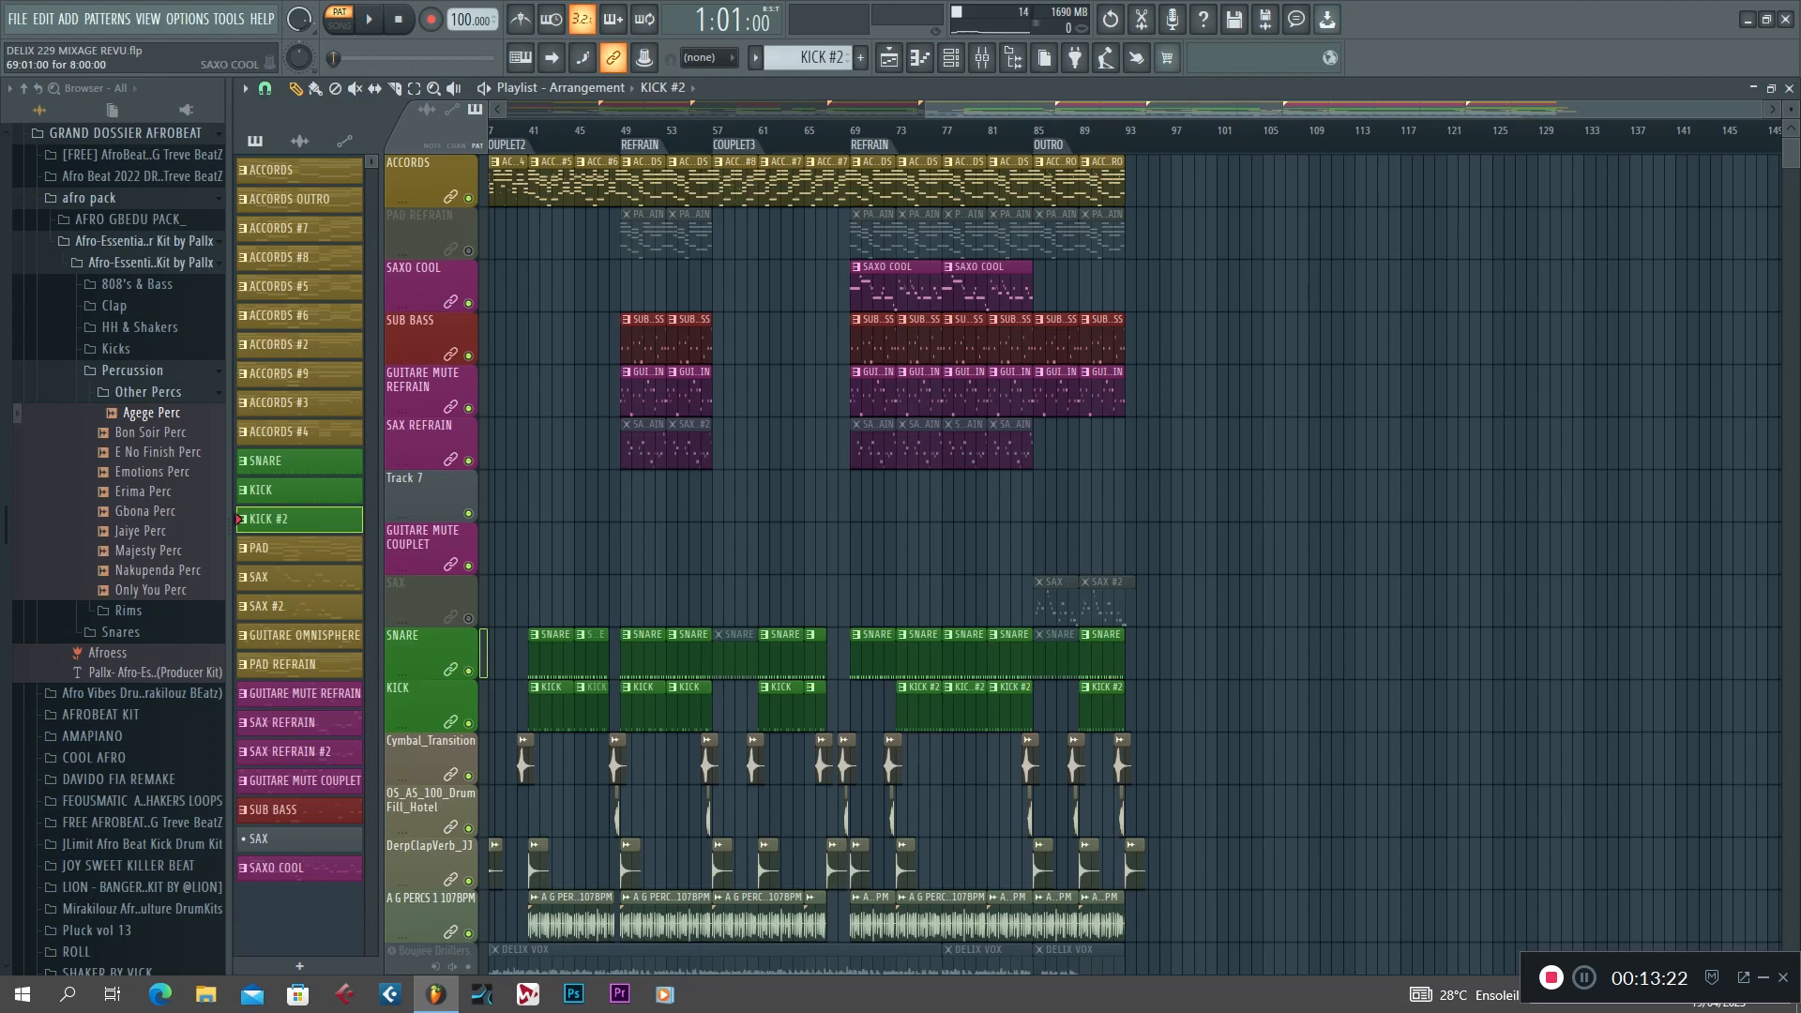
# Open the SAXO COOL clip in the piano roll, play its full eight-bar melody and return to the playlist.
pyautogui.doubleClick(891, 270)
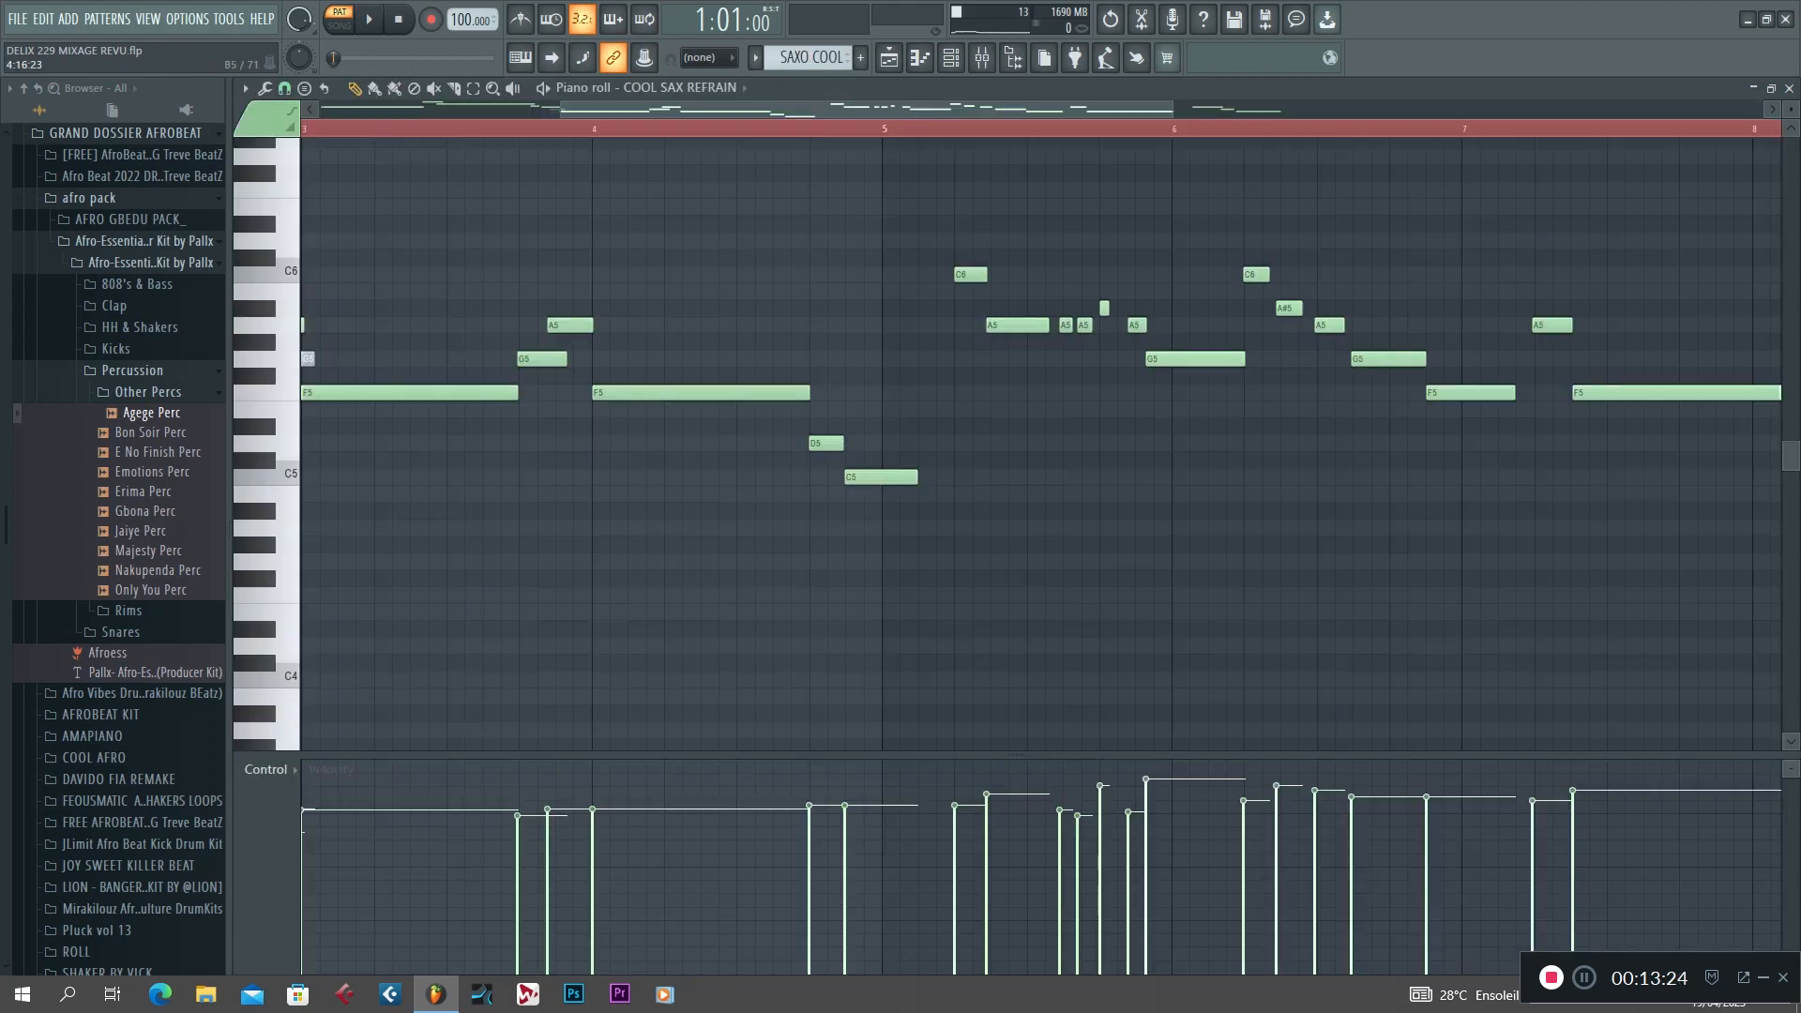
pyautogui.moveTo(827, 110); pyautogui.dragTo(584, 109)
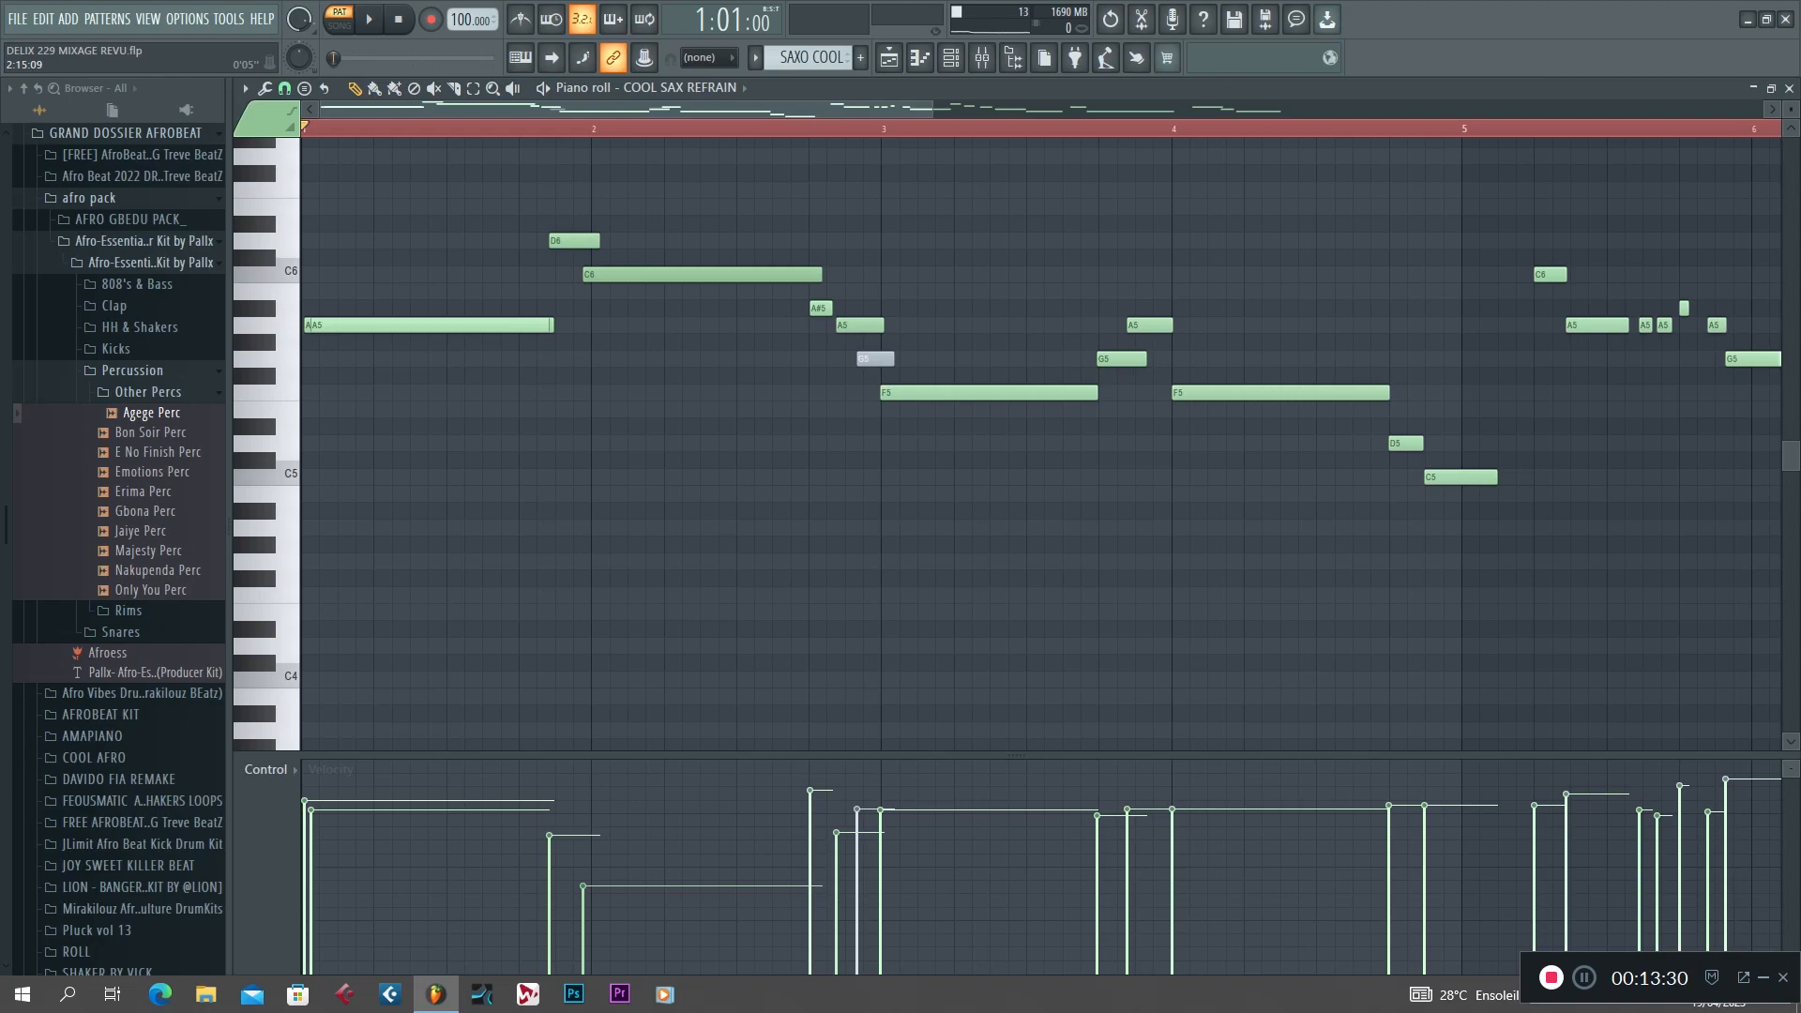
pyautogui.press('space')
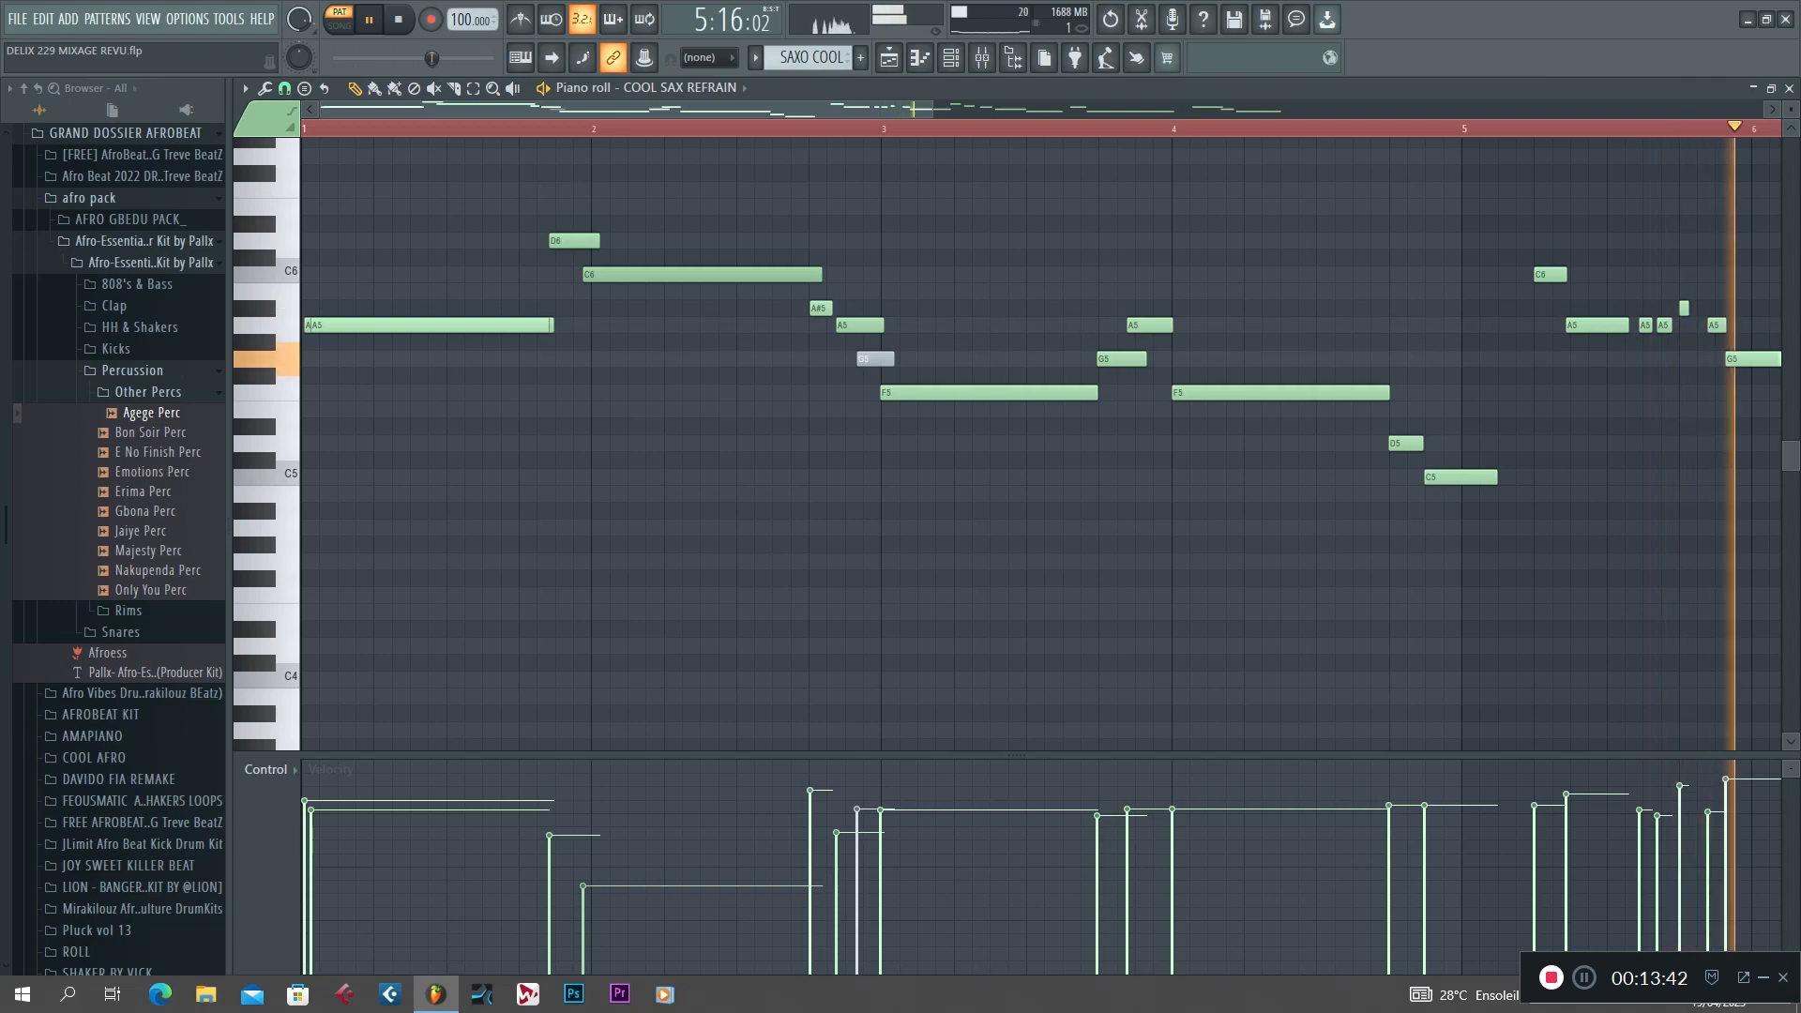
pyautogui.moveTo(931, 110); pyautogui.dragTo(1367, 110)
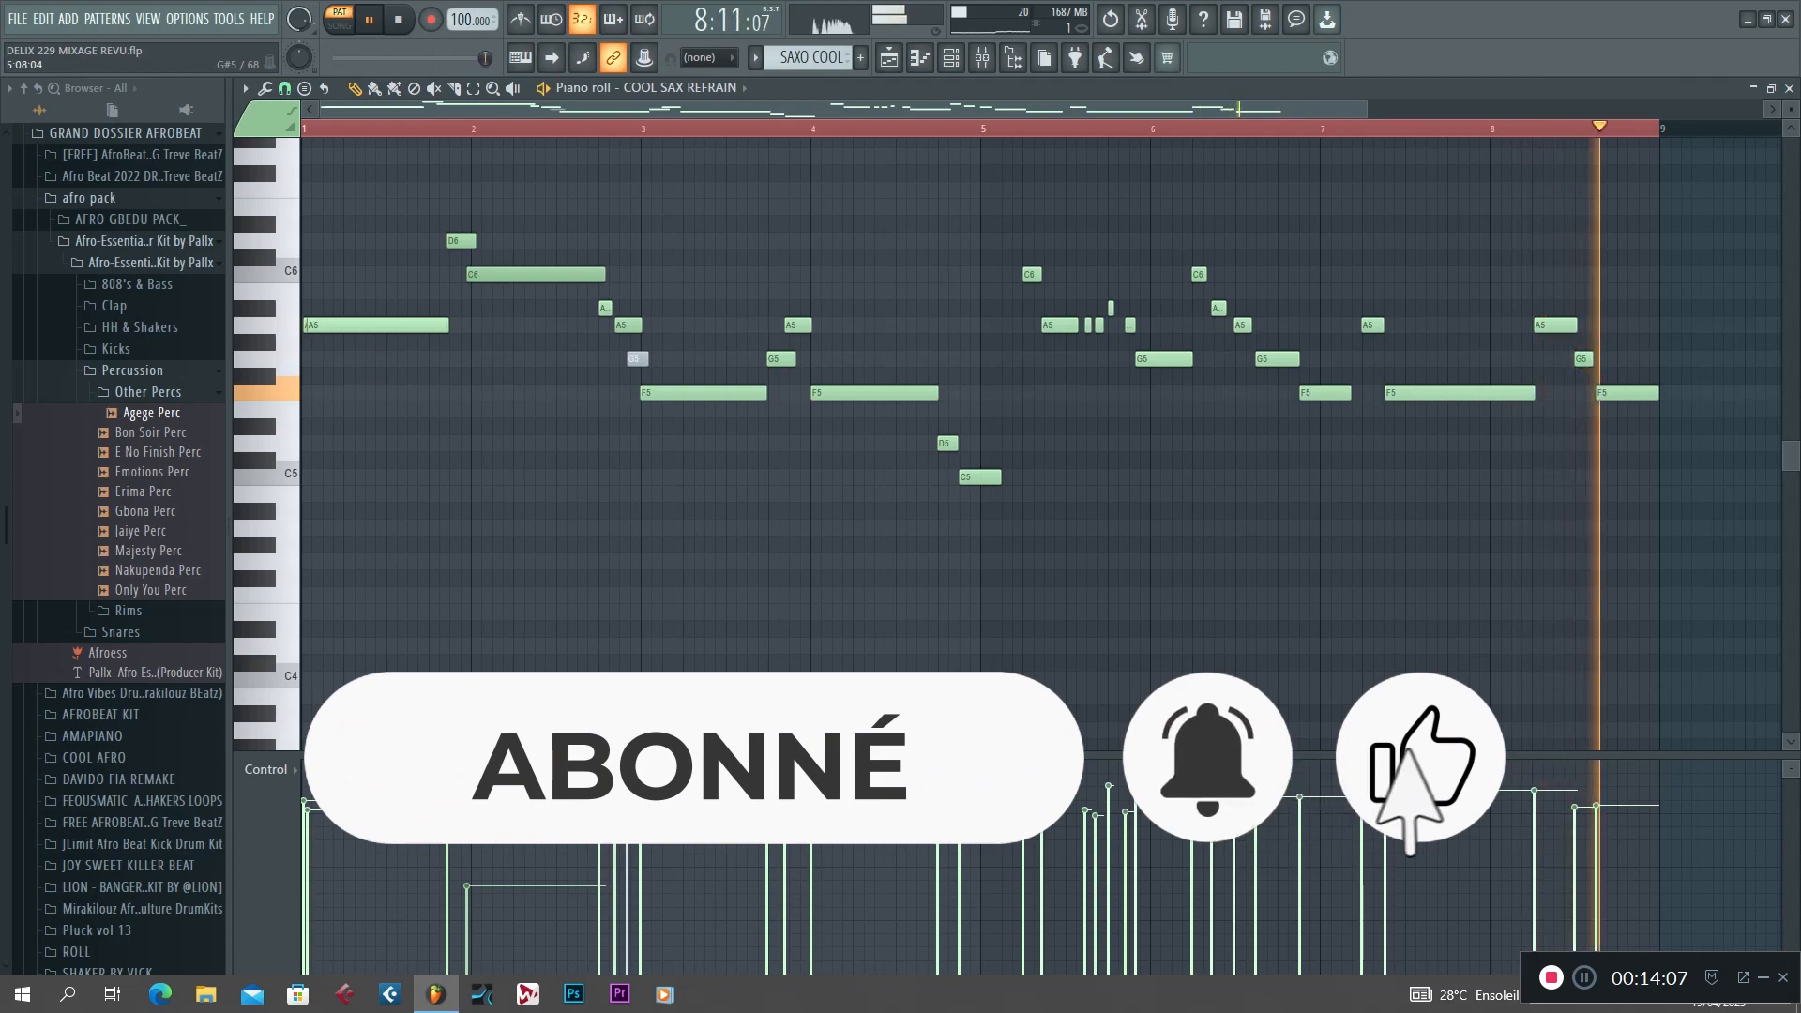
pyautogui.press('space')
pyautogui.click(888, 57)
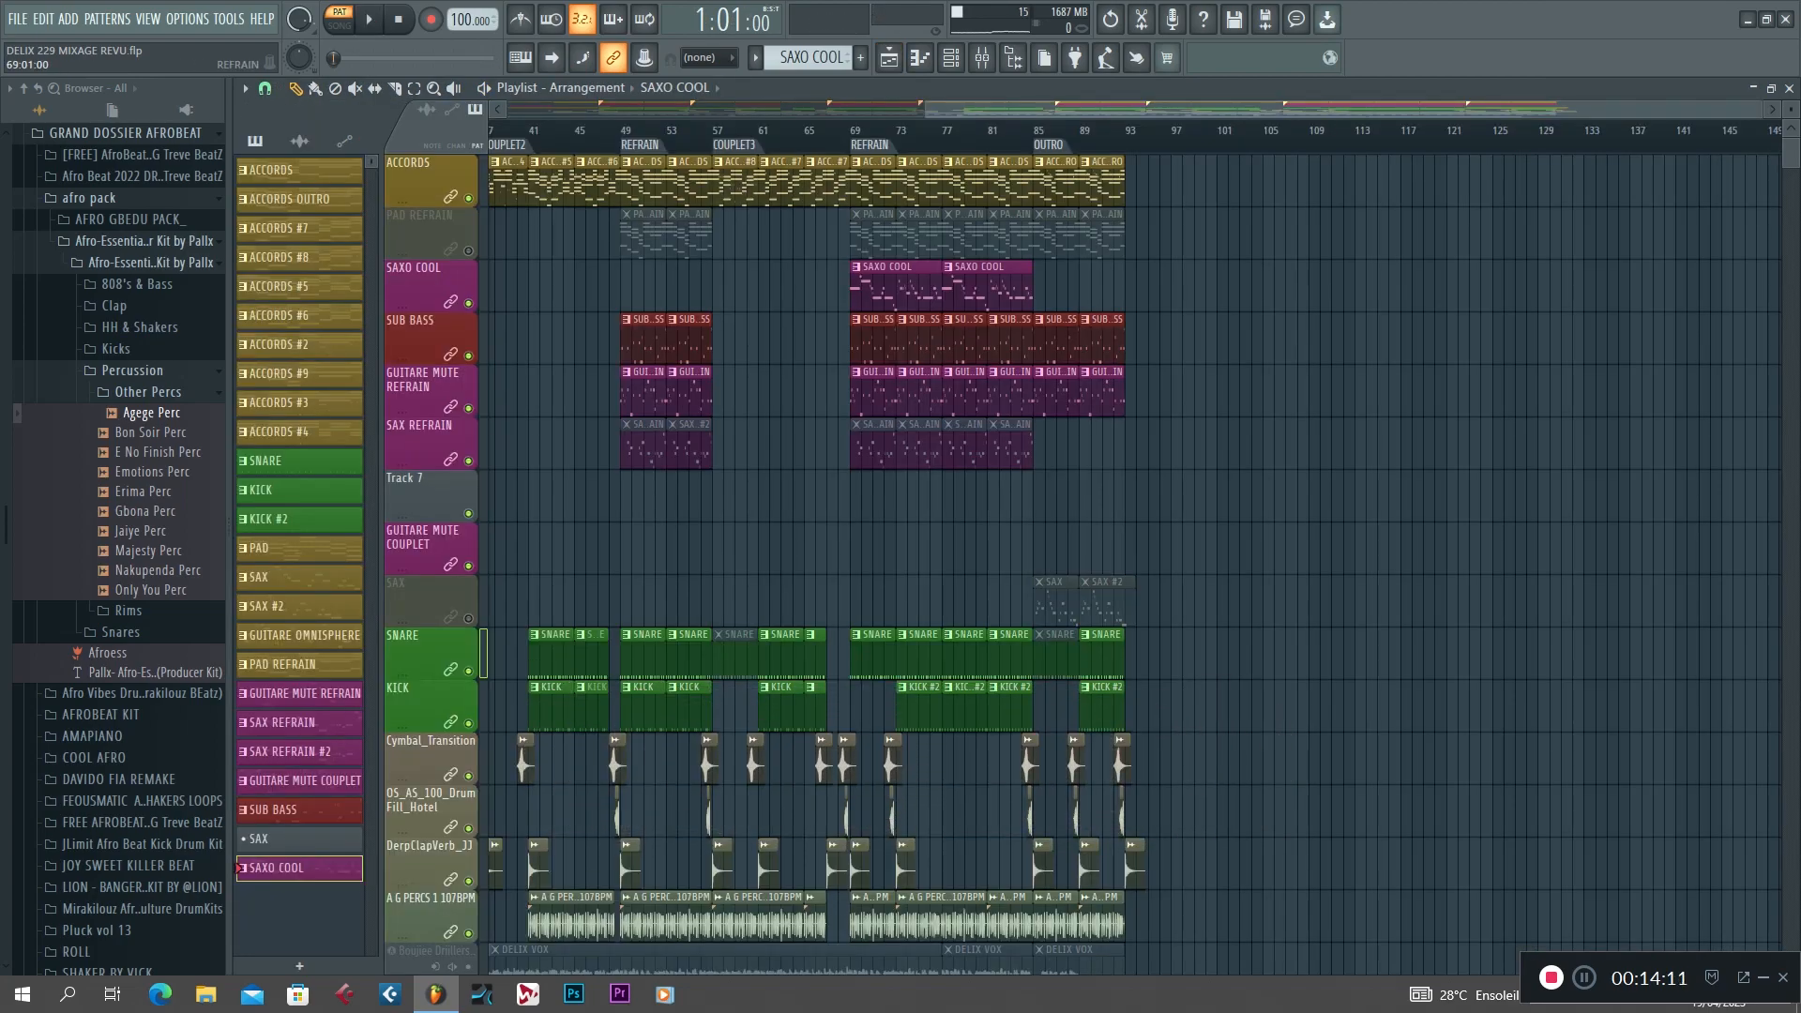
# Select the last REFRAIN section, play it in song mode and stop playback.
pyautogui.doubleClick(870, 145)
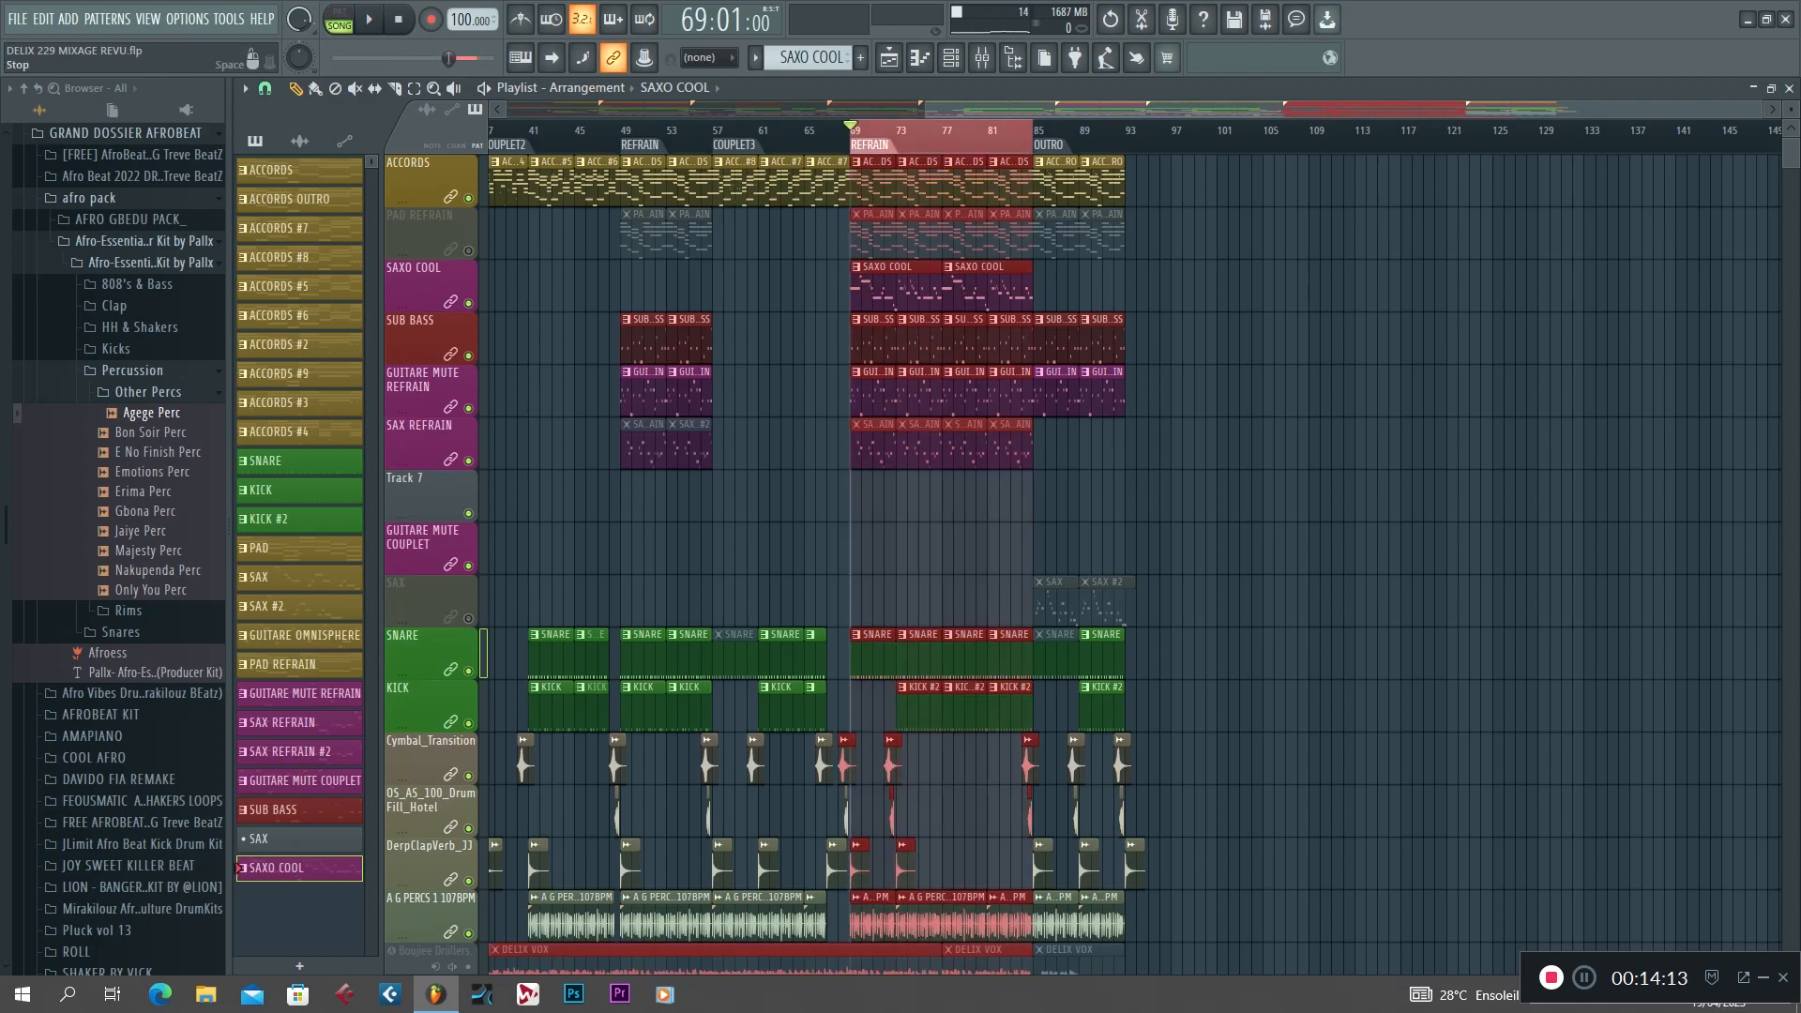
pyautogui.press('space')
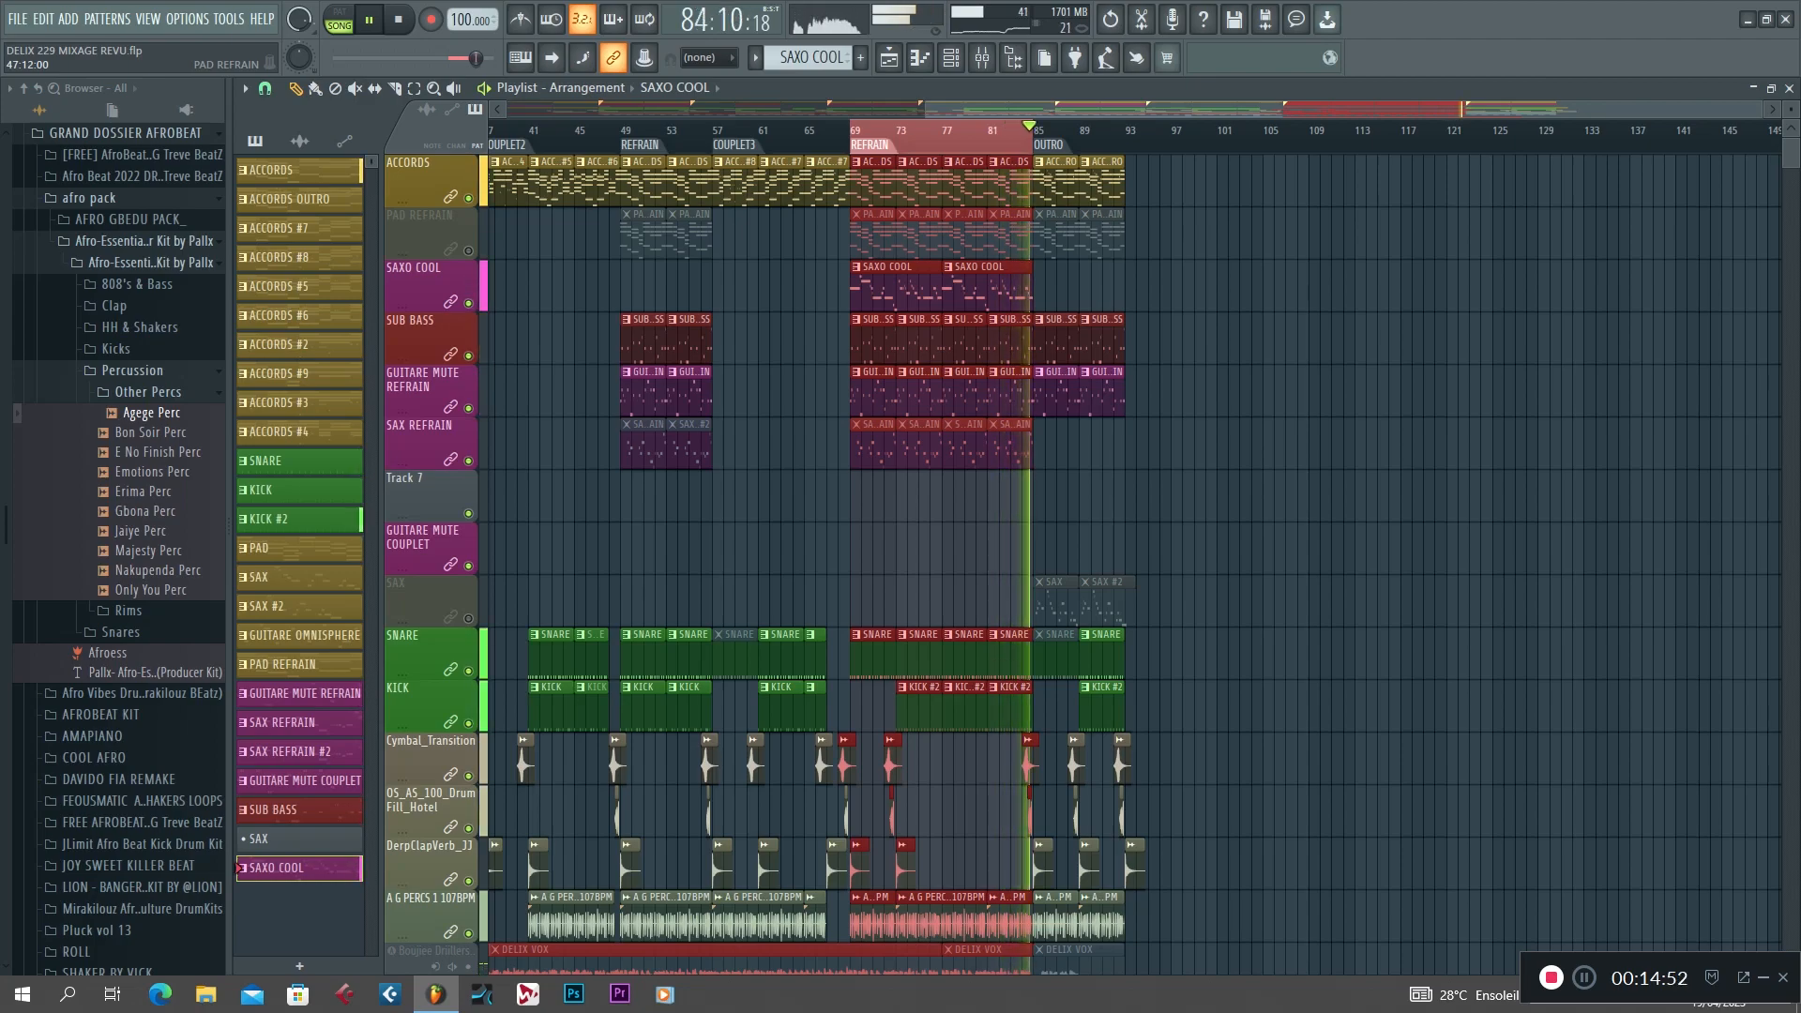
pyautogui.press('space')
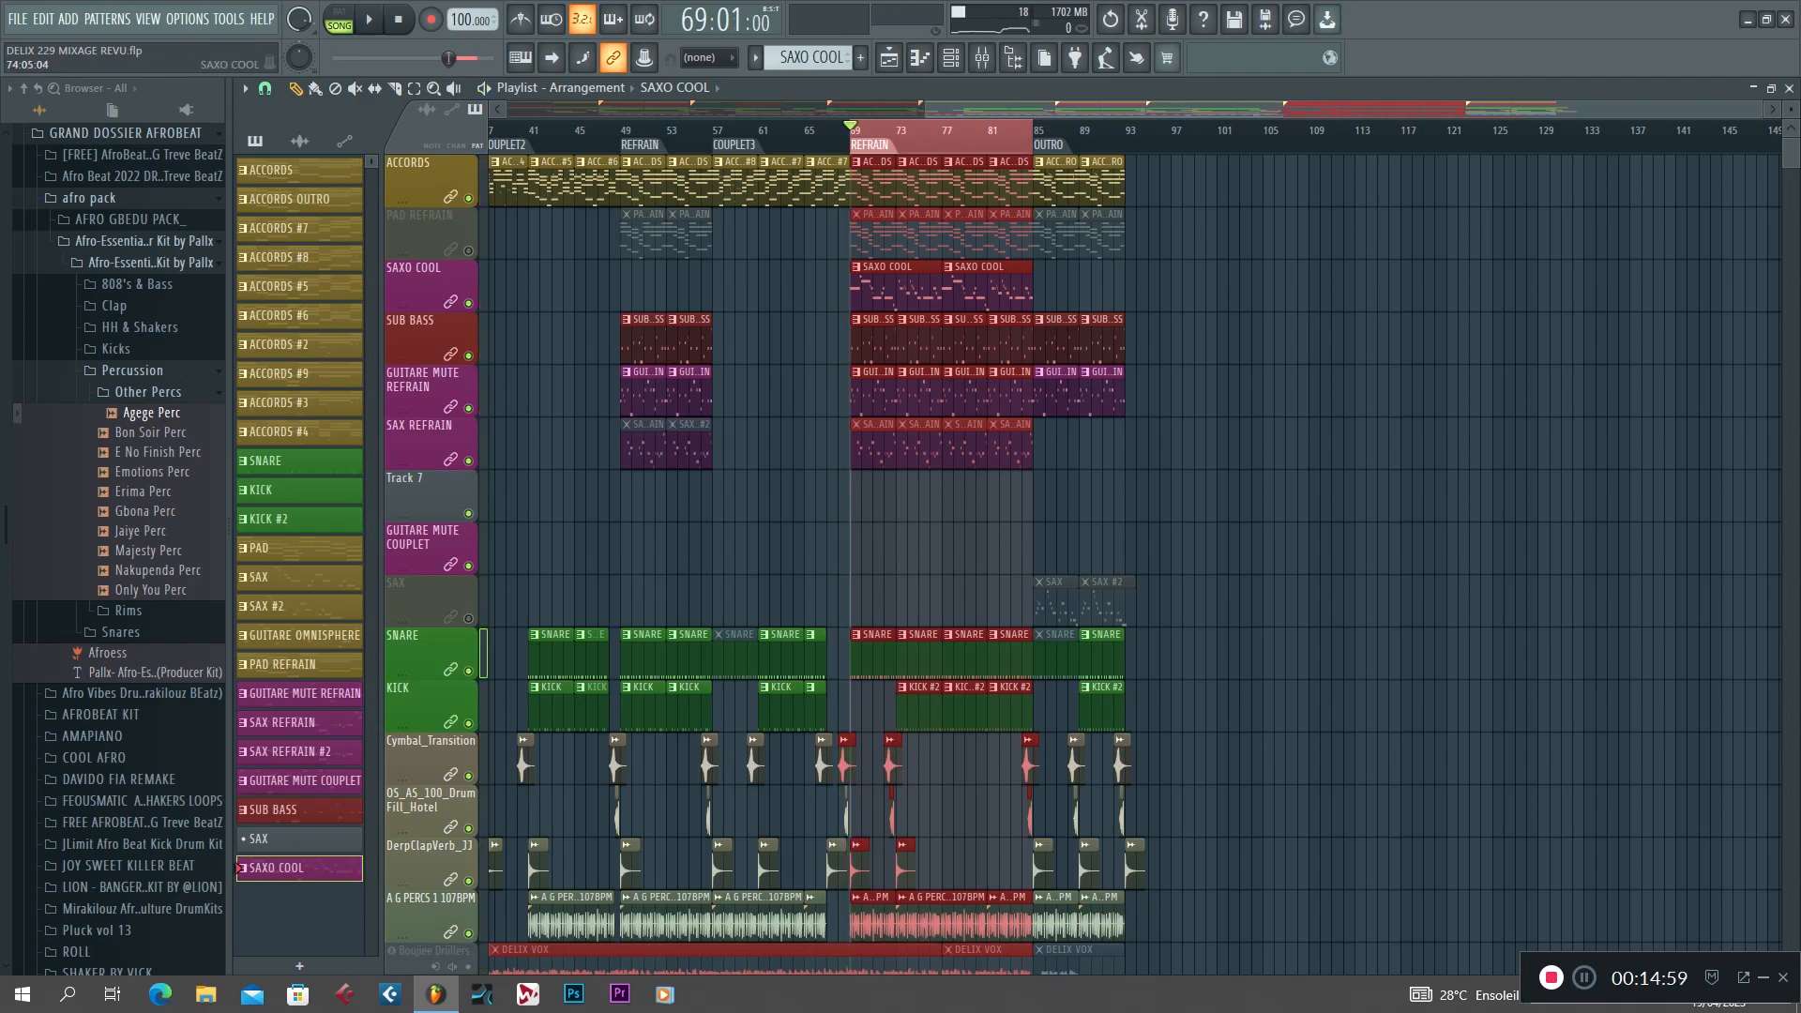
# Inspect the Kontakt instrument on the COOL SAX REFRAIN channel of the SAXO COOL pattern and close its window.
pyautogui.doubleClick(911, 291)
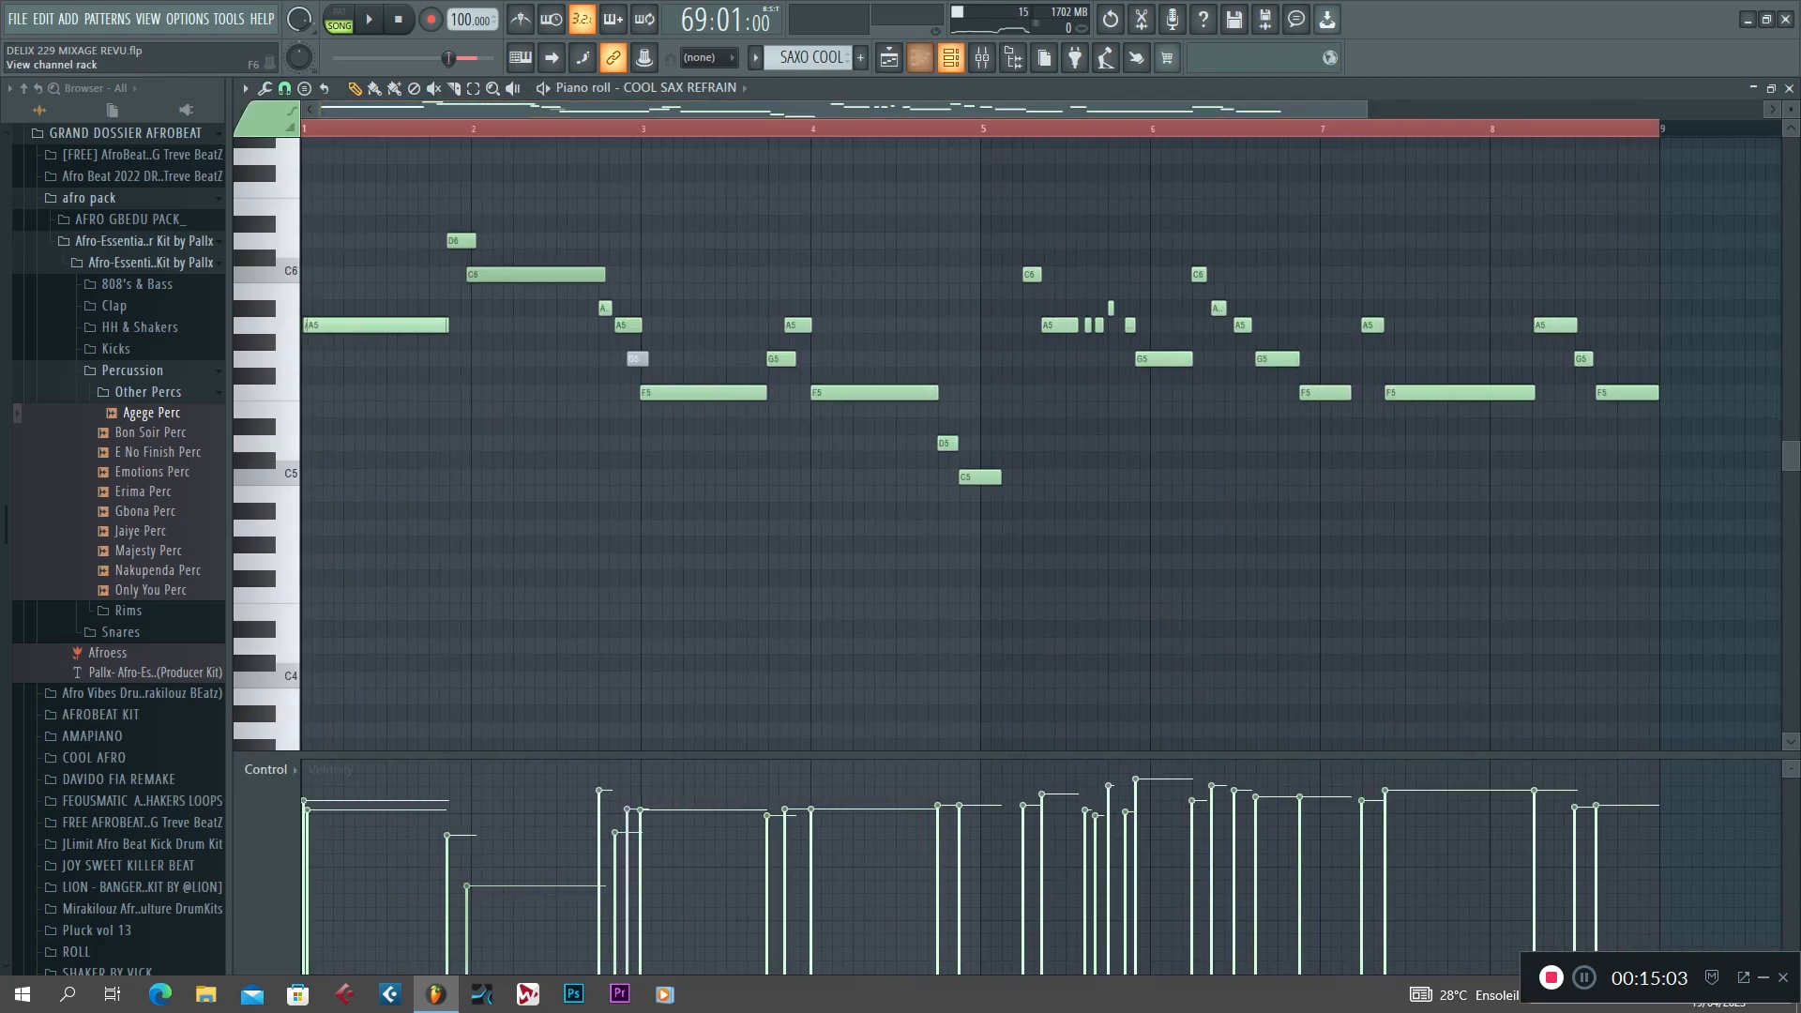
pyautogui.click(921, 57)
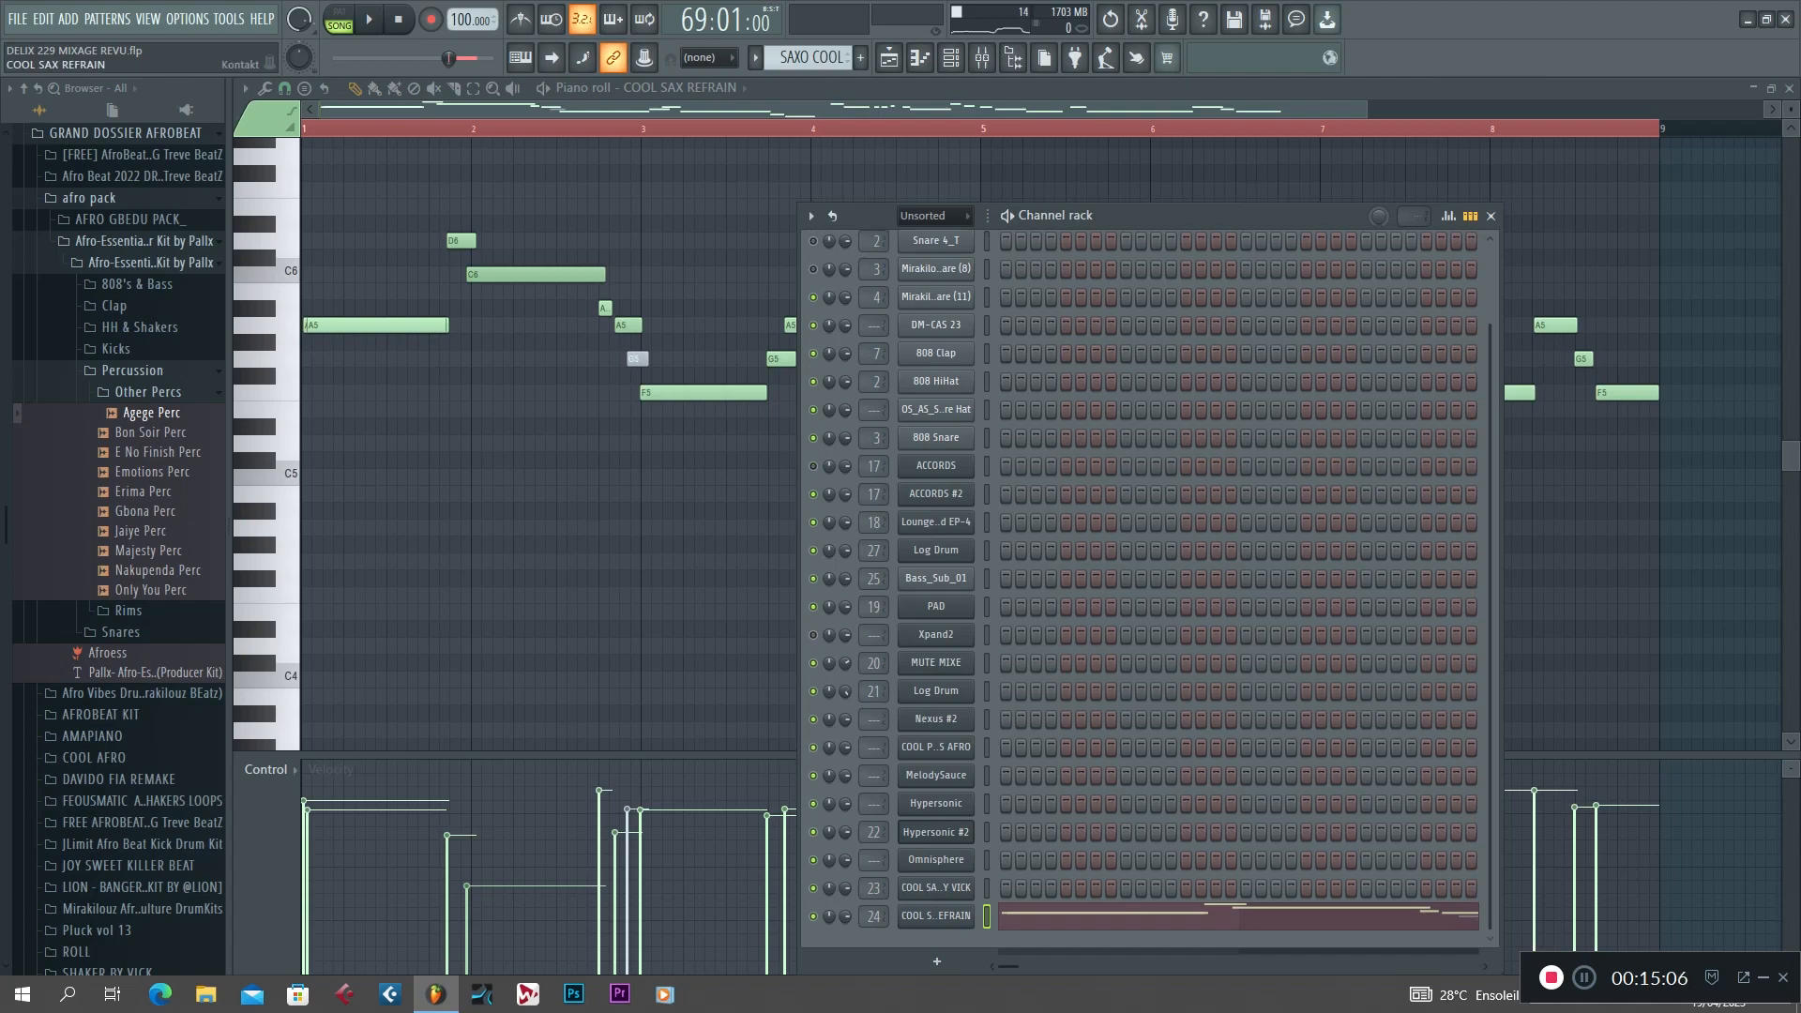
pyautogui.click(937, 917)
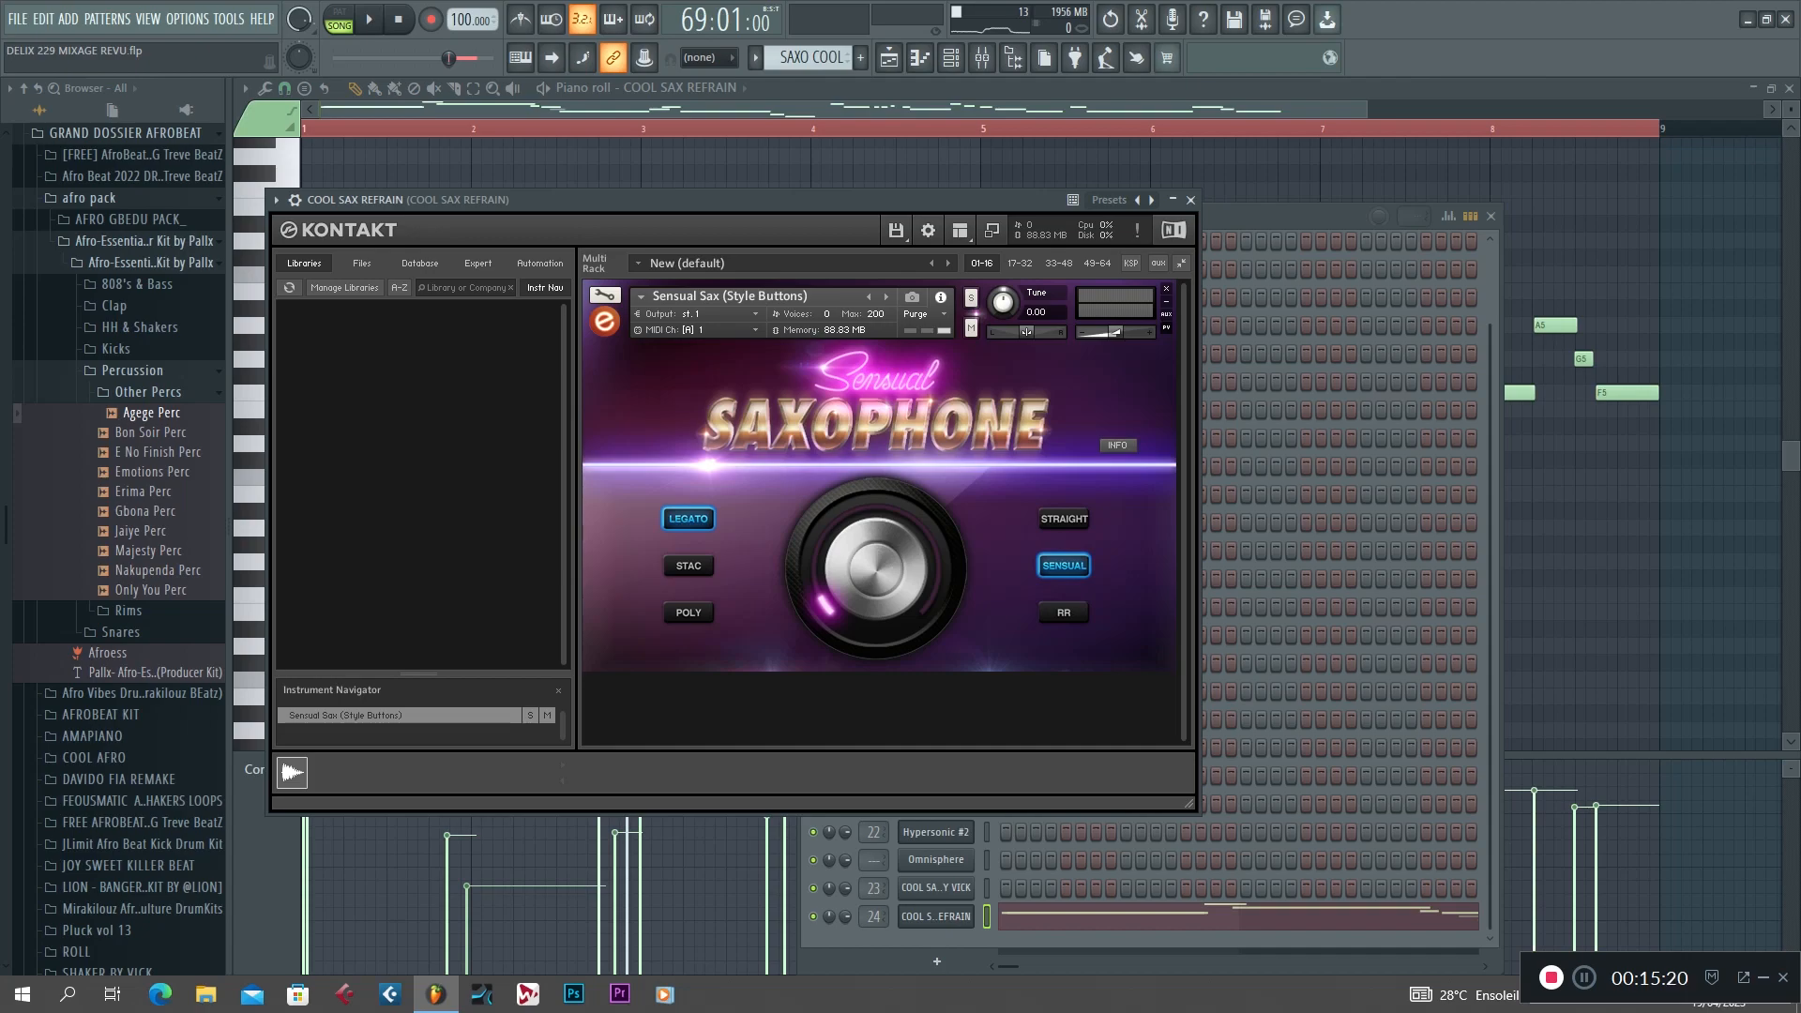
pyautogui.click(1190, 200)
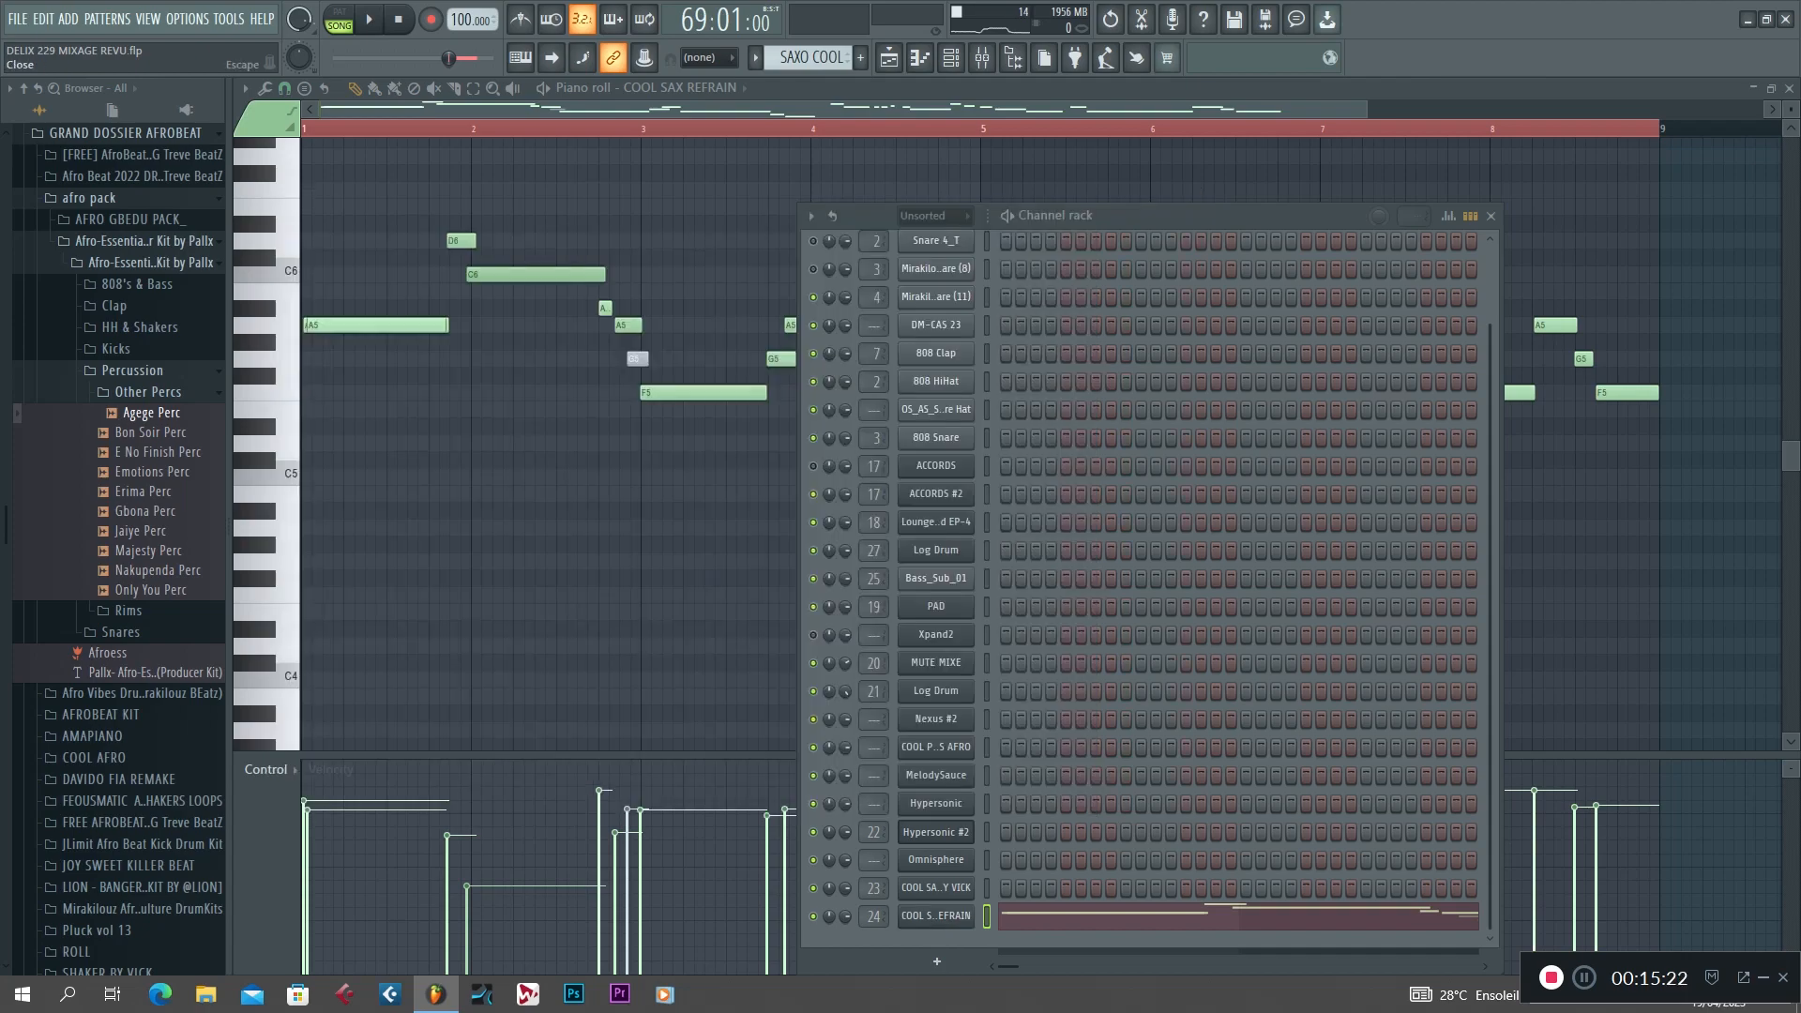
# Review the whole COOL SAX REFRAIN melody in the piano roll, without the channel rack, and return to the playlist.
pyautogui.press('F5')
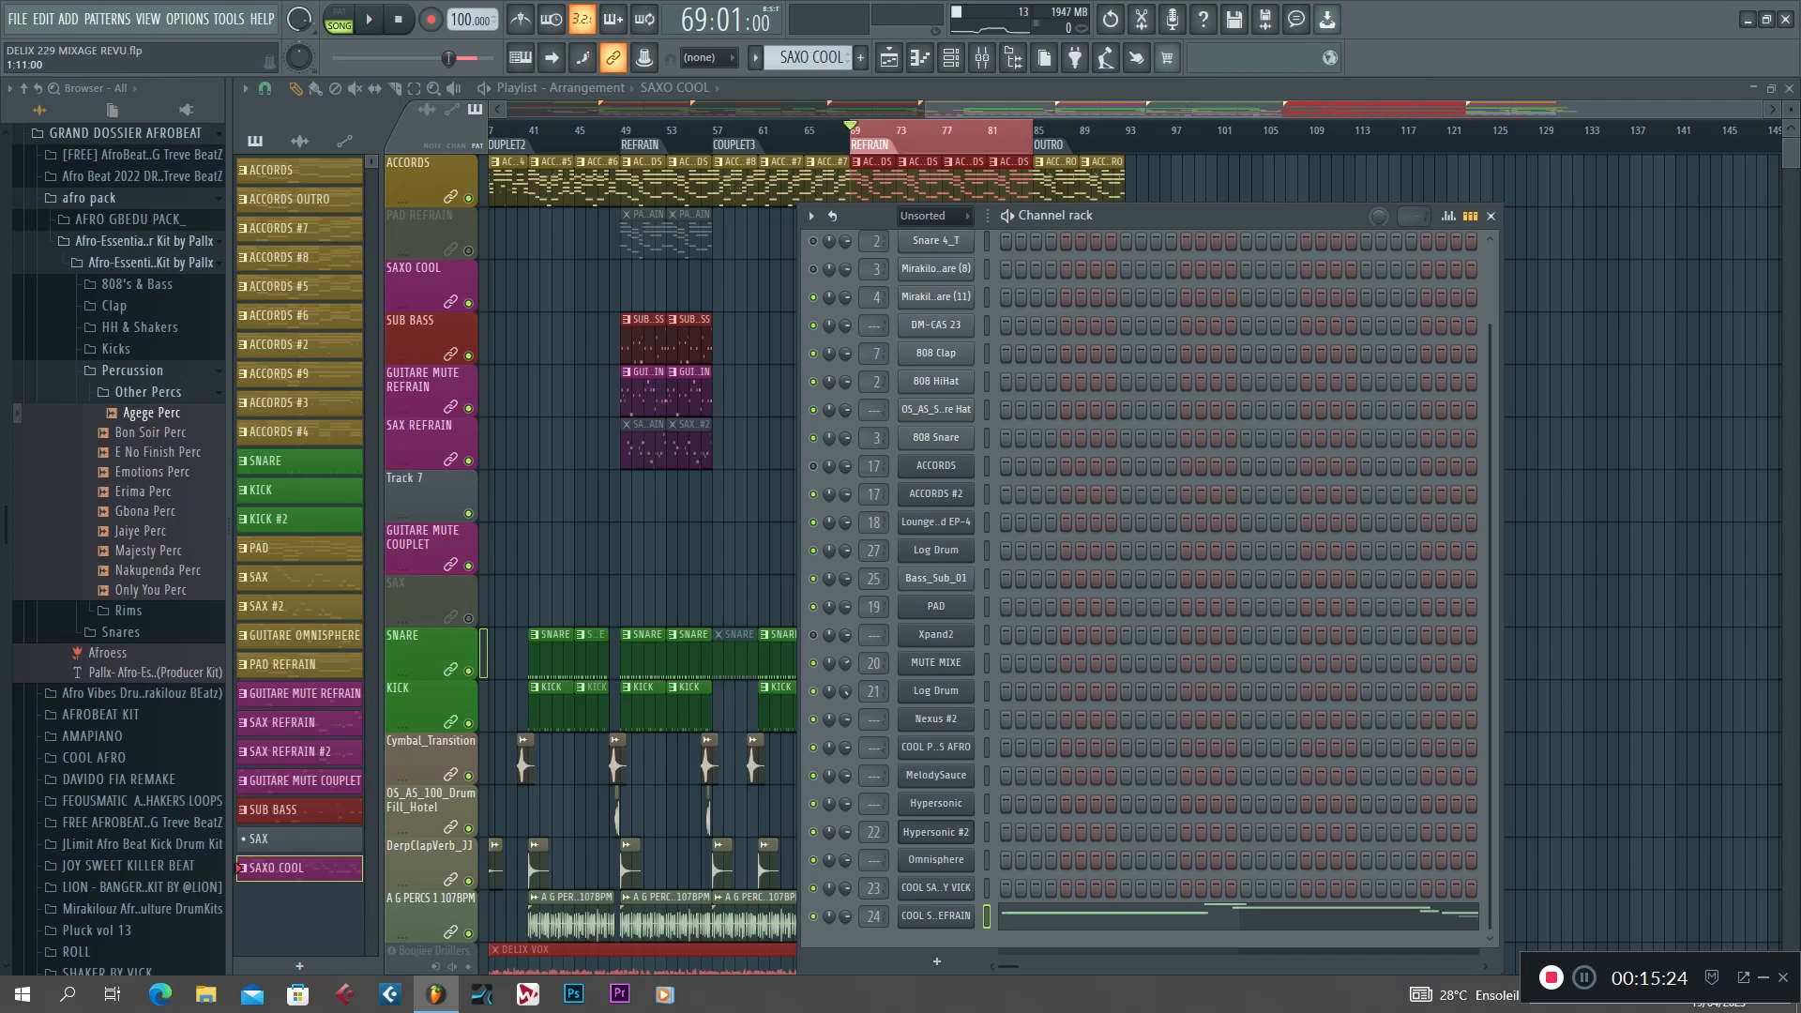
pyautogui.press('F7')
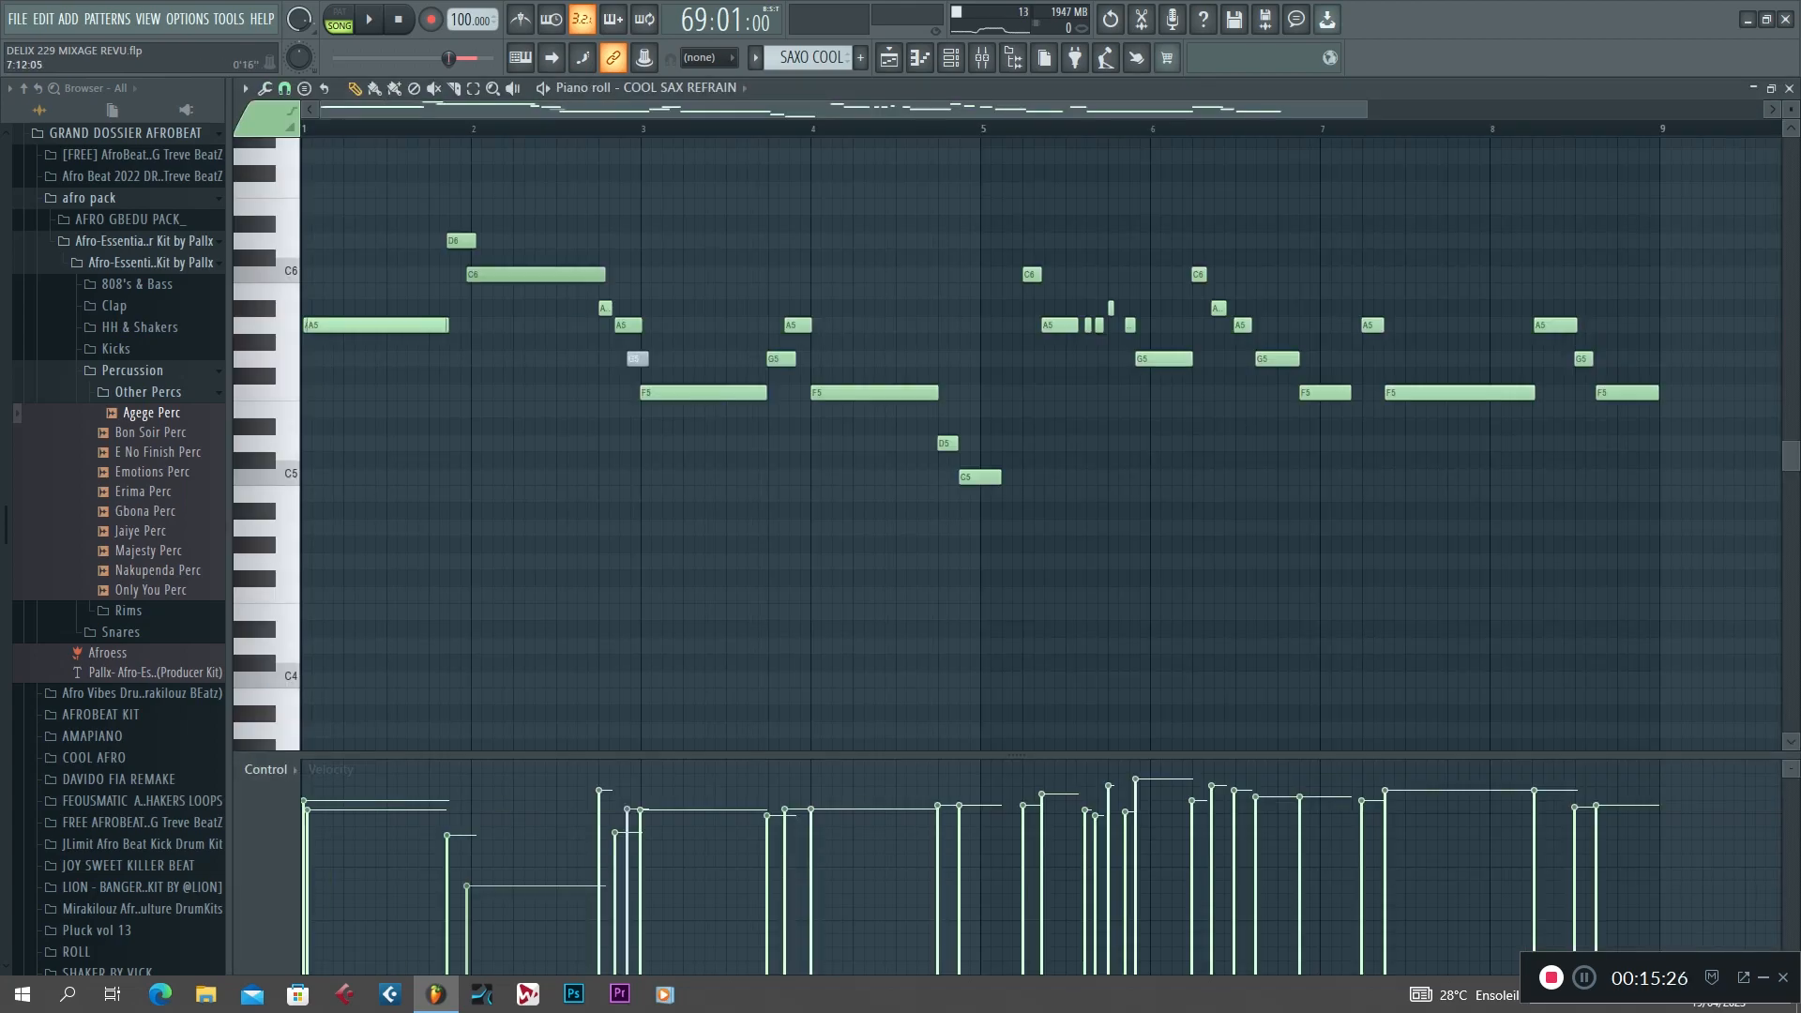
pyautogui.moveTo(1366, 110); pyautogui.dragTo(1473, 110)
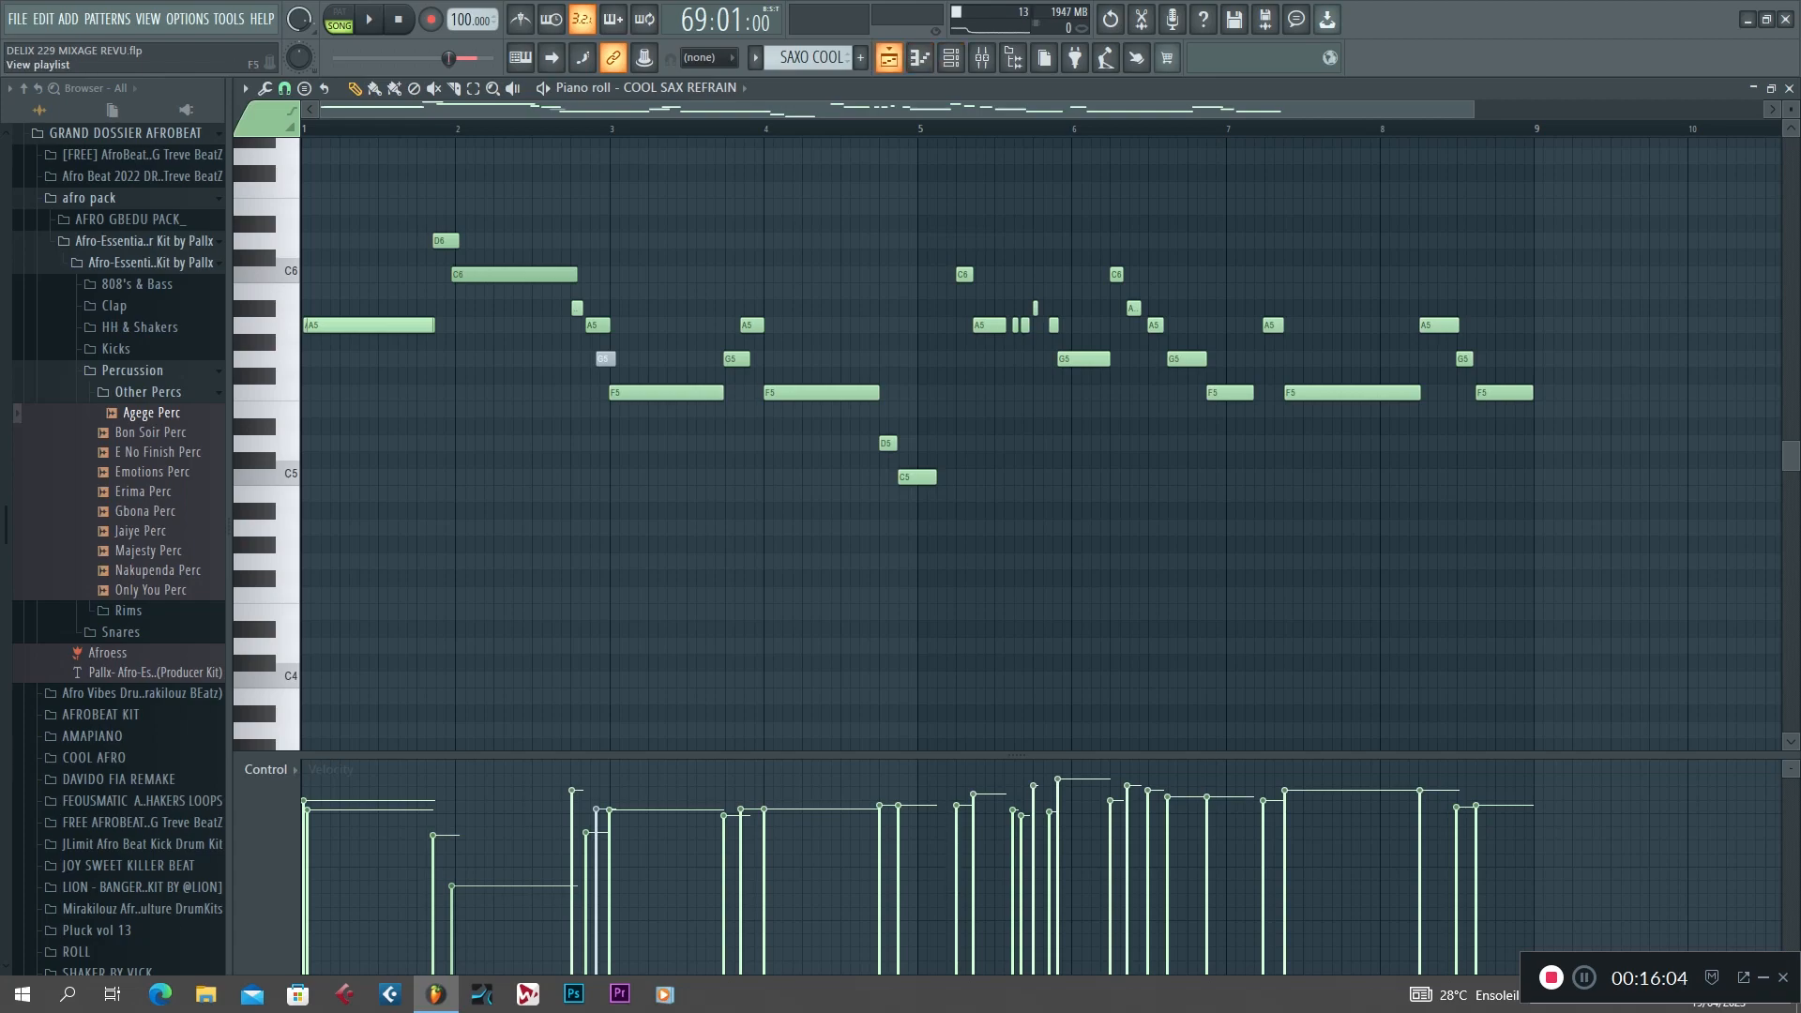
pyautogui.click(889, 58)
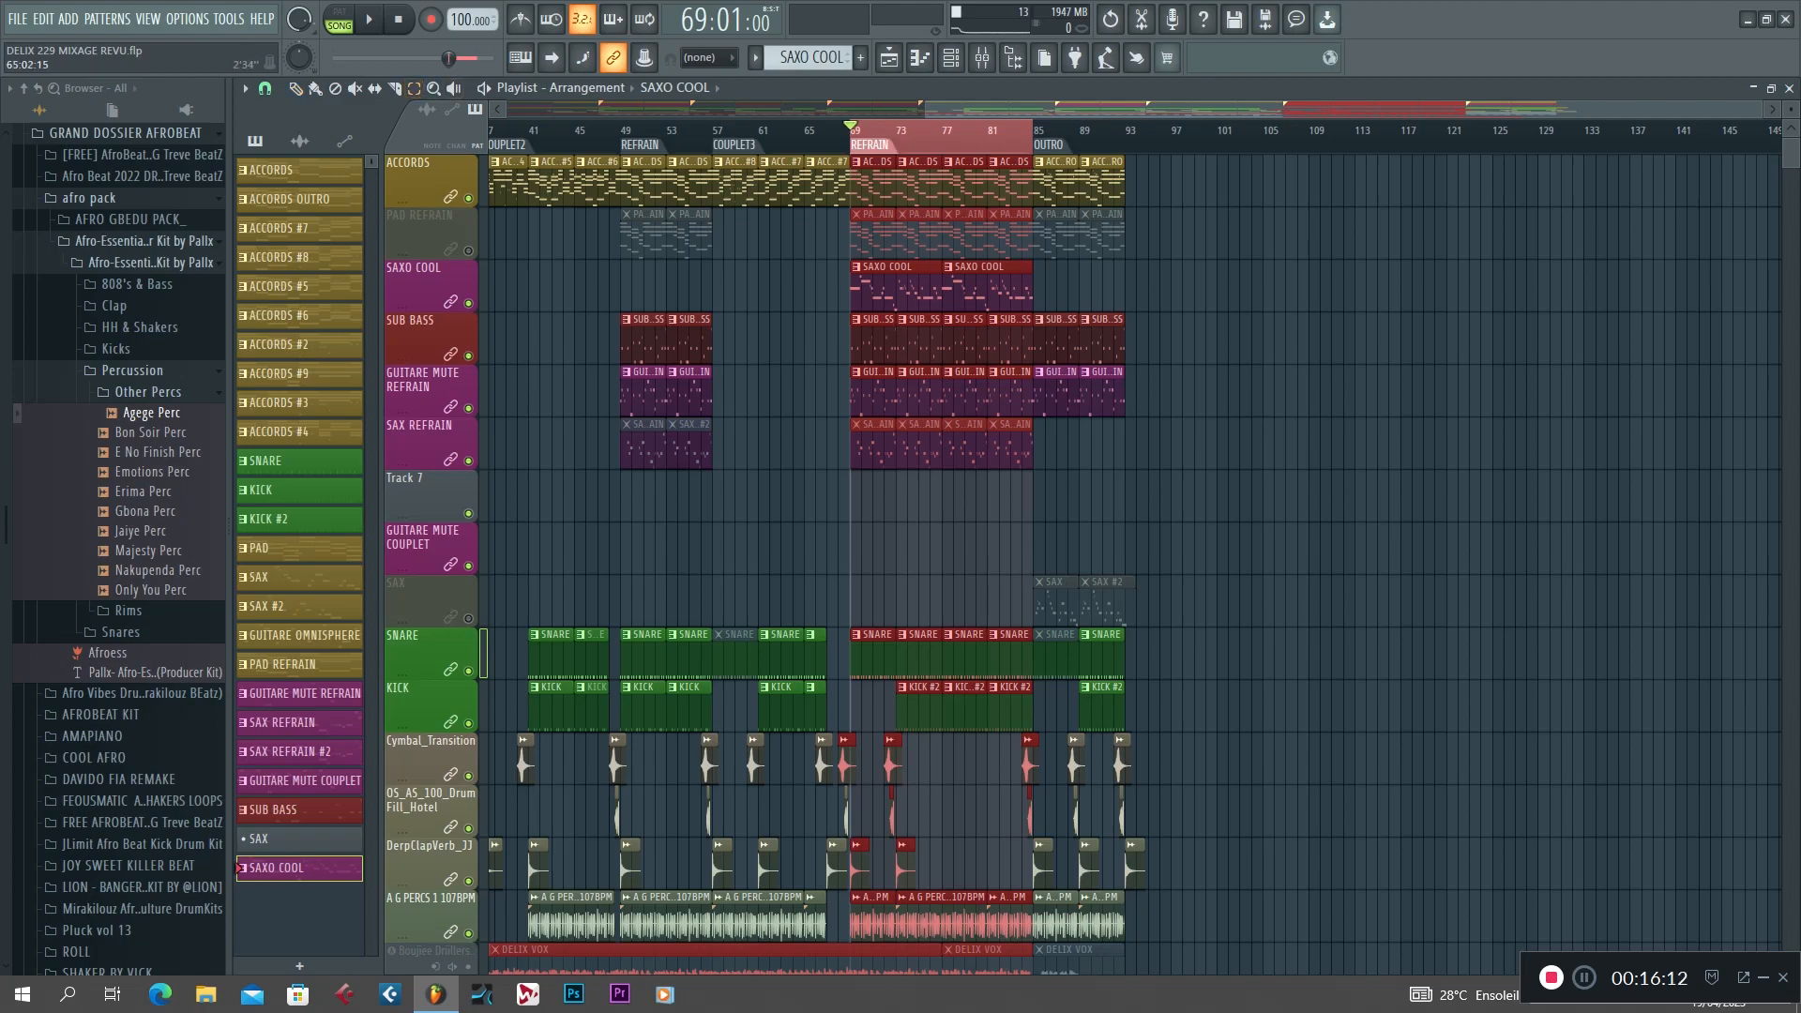
# Play bar 65 through the last refrain and shorten SAXO COOL's long F5 note across bars 7–8, then stop in the playlist.
pyautogui.moveTo(804, 132); pyautogui.dragTo(1010, 131)
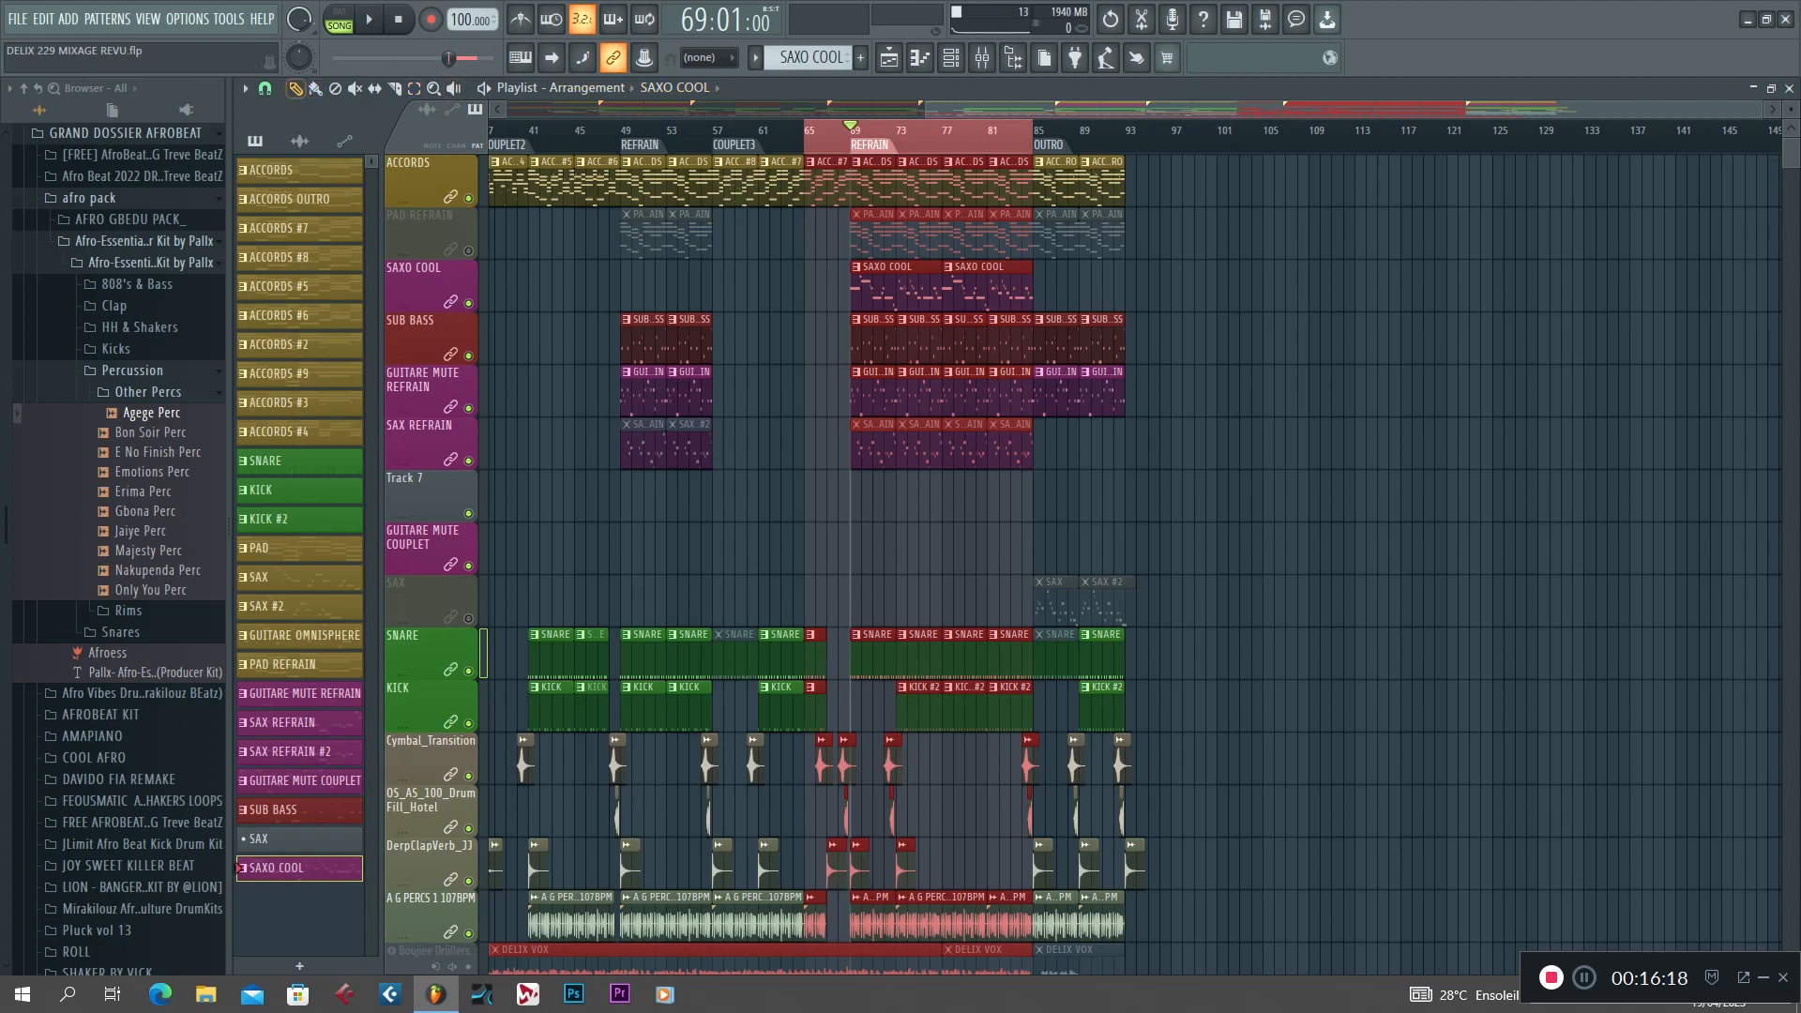
pyautogui.press('space')
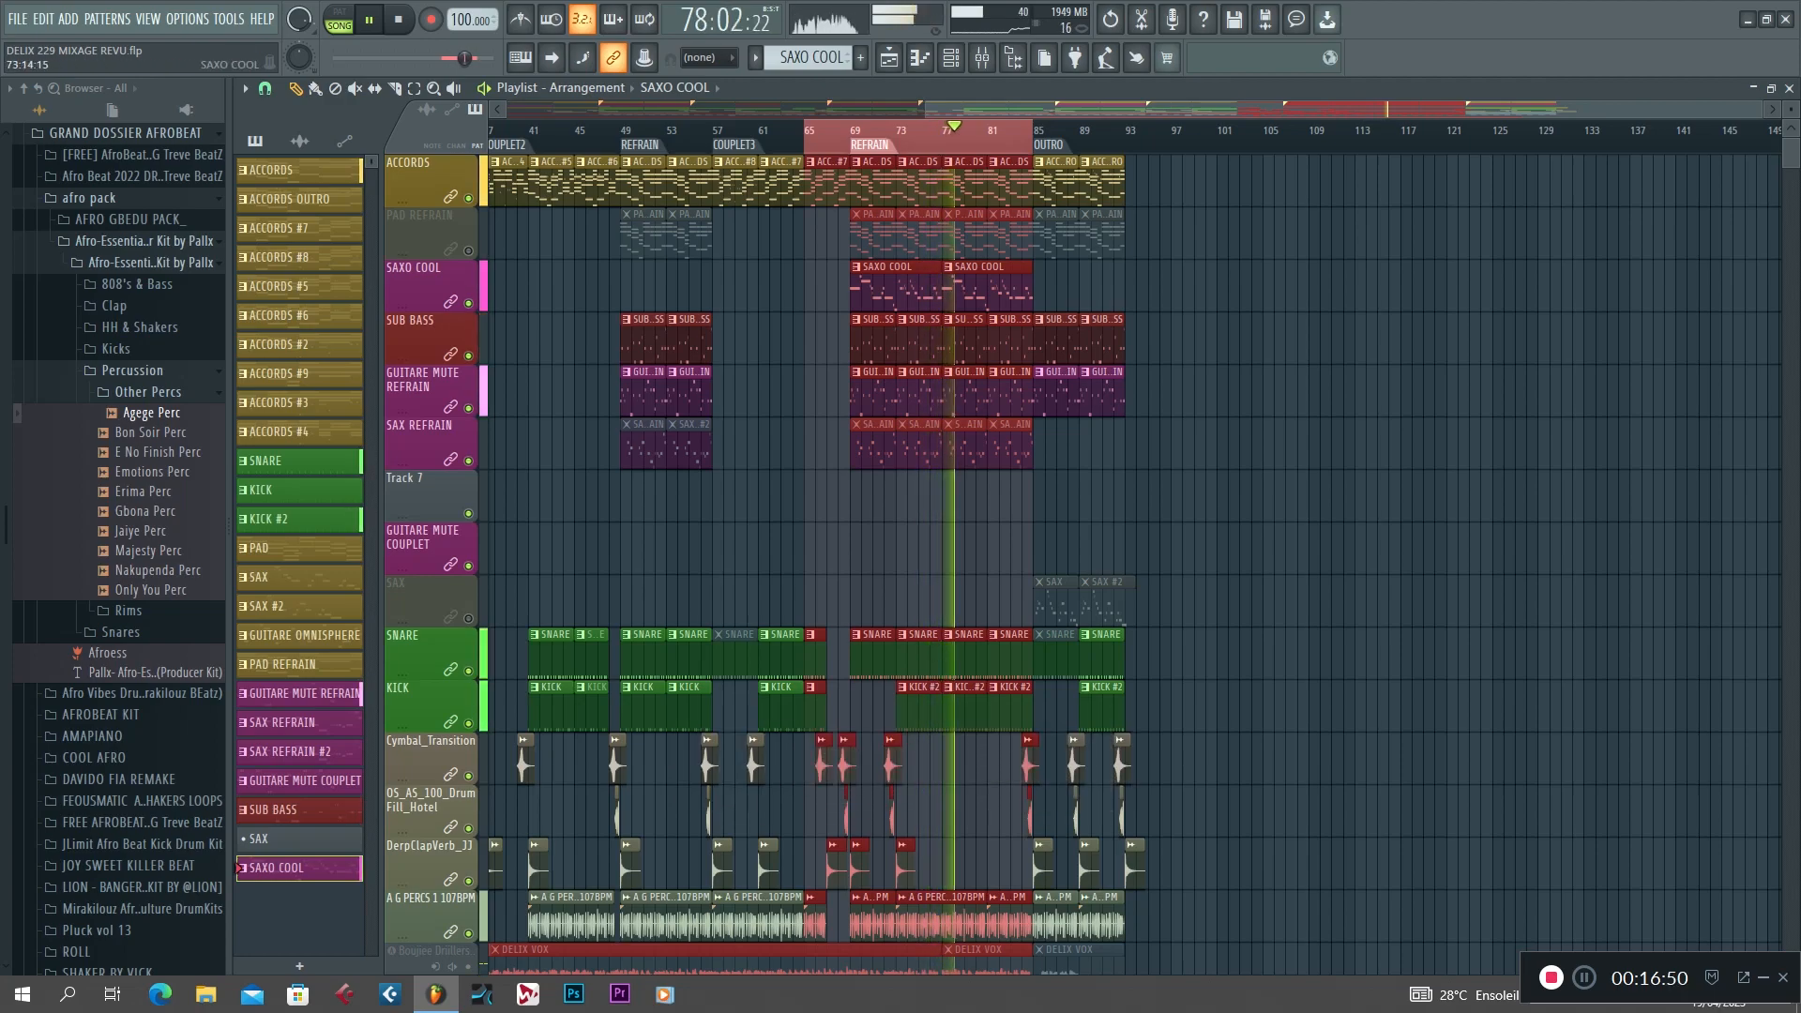
pyautogui.doubleClick(908, 291)
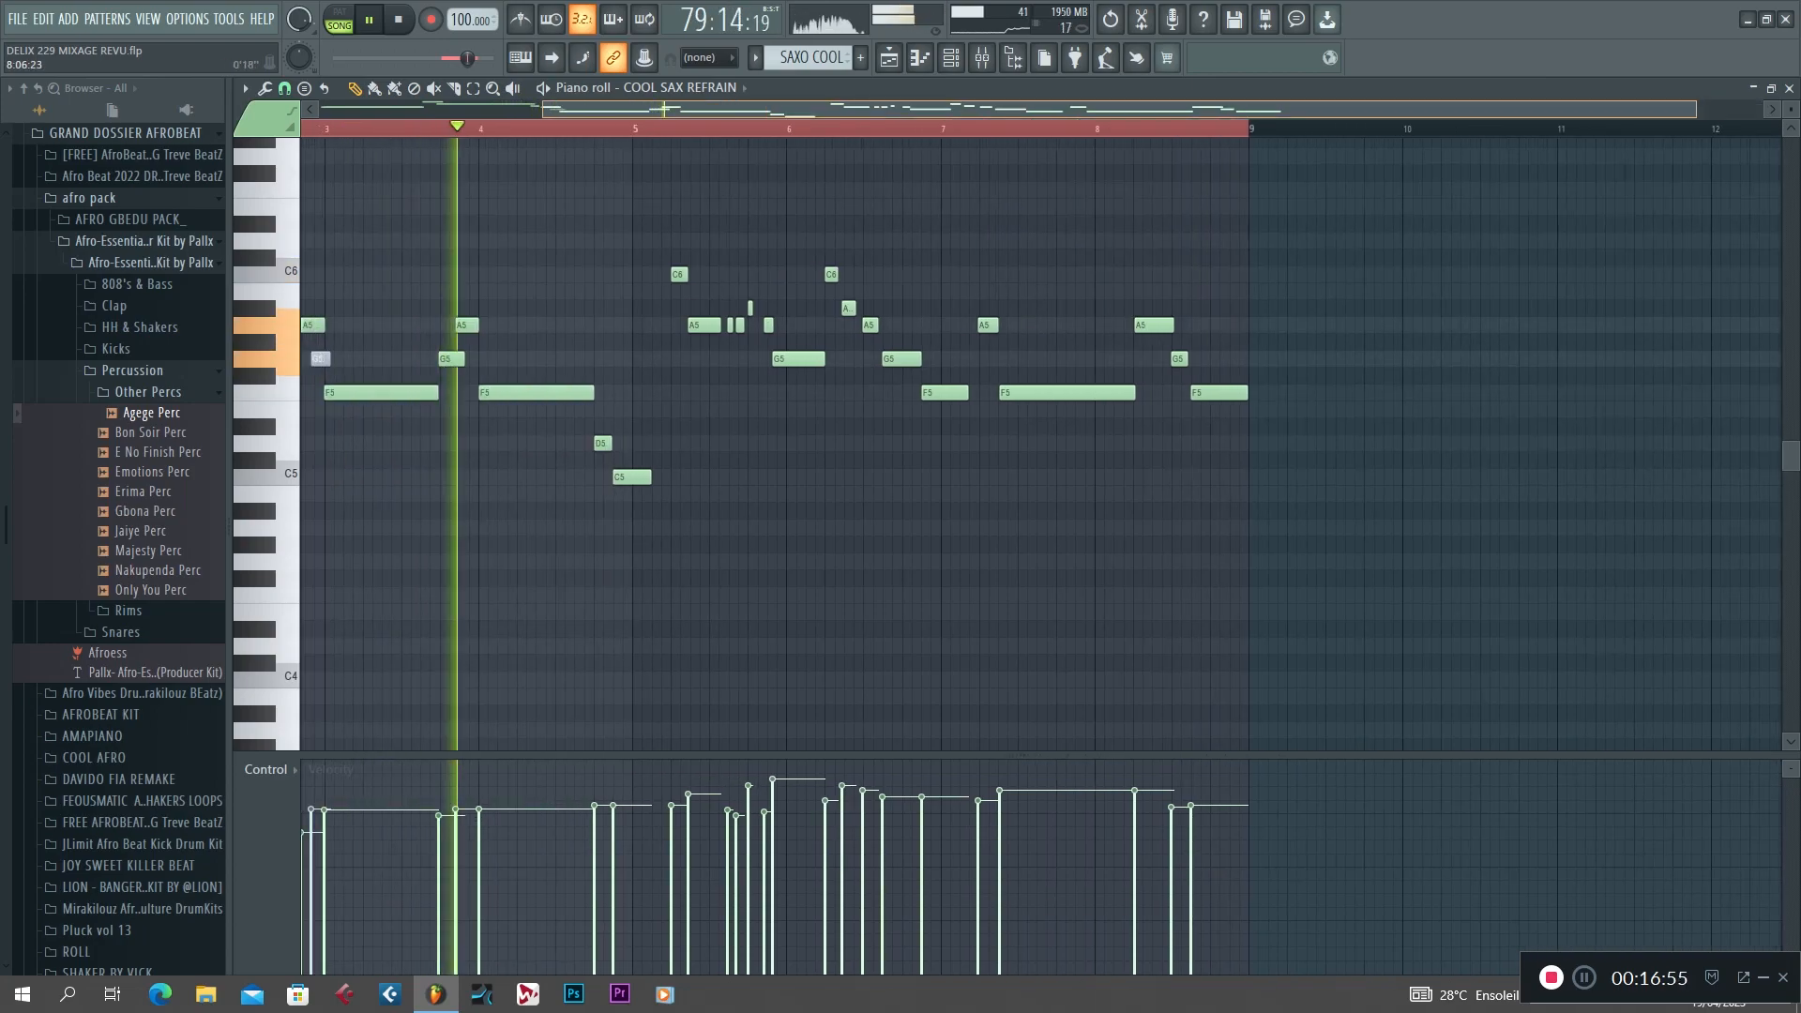
pyautogui.moveTo(1132, 393); pyautogui.dragTo(1107, 402)
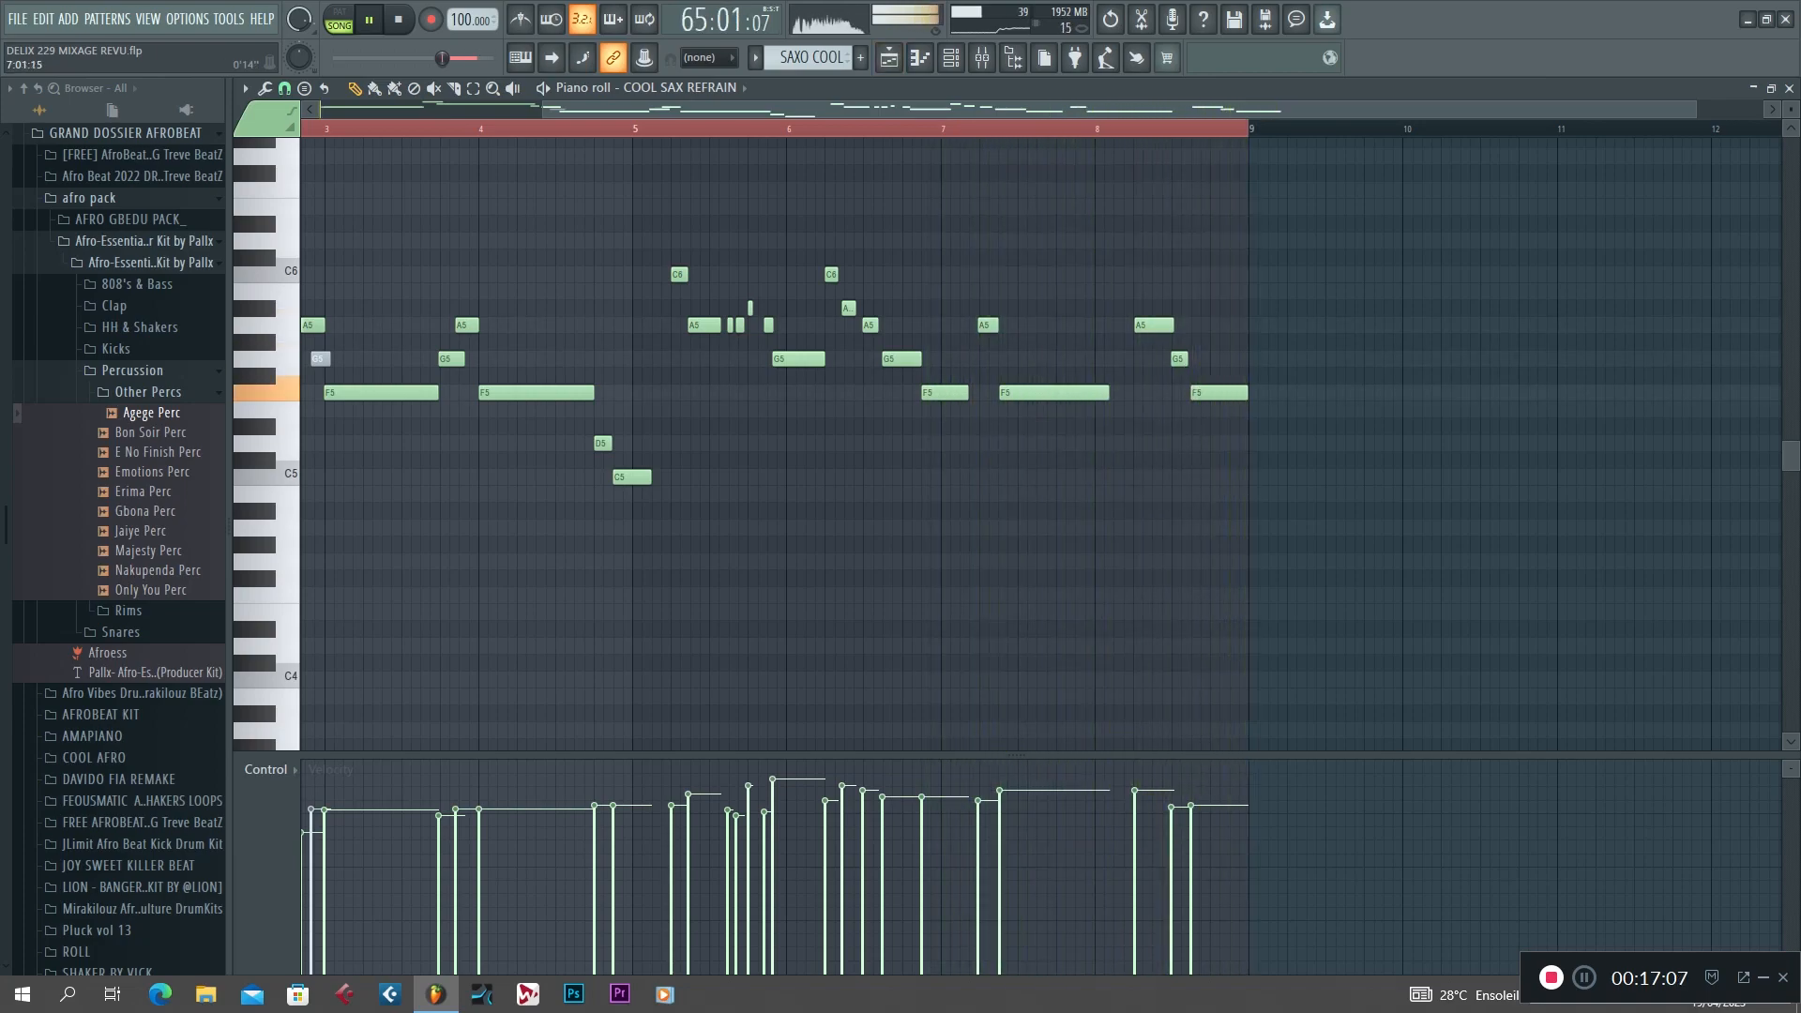
pyautogui.press('F5')
pyautogui.press('space')
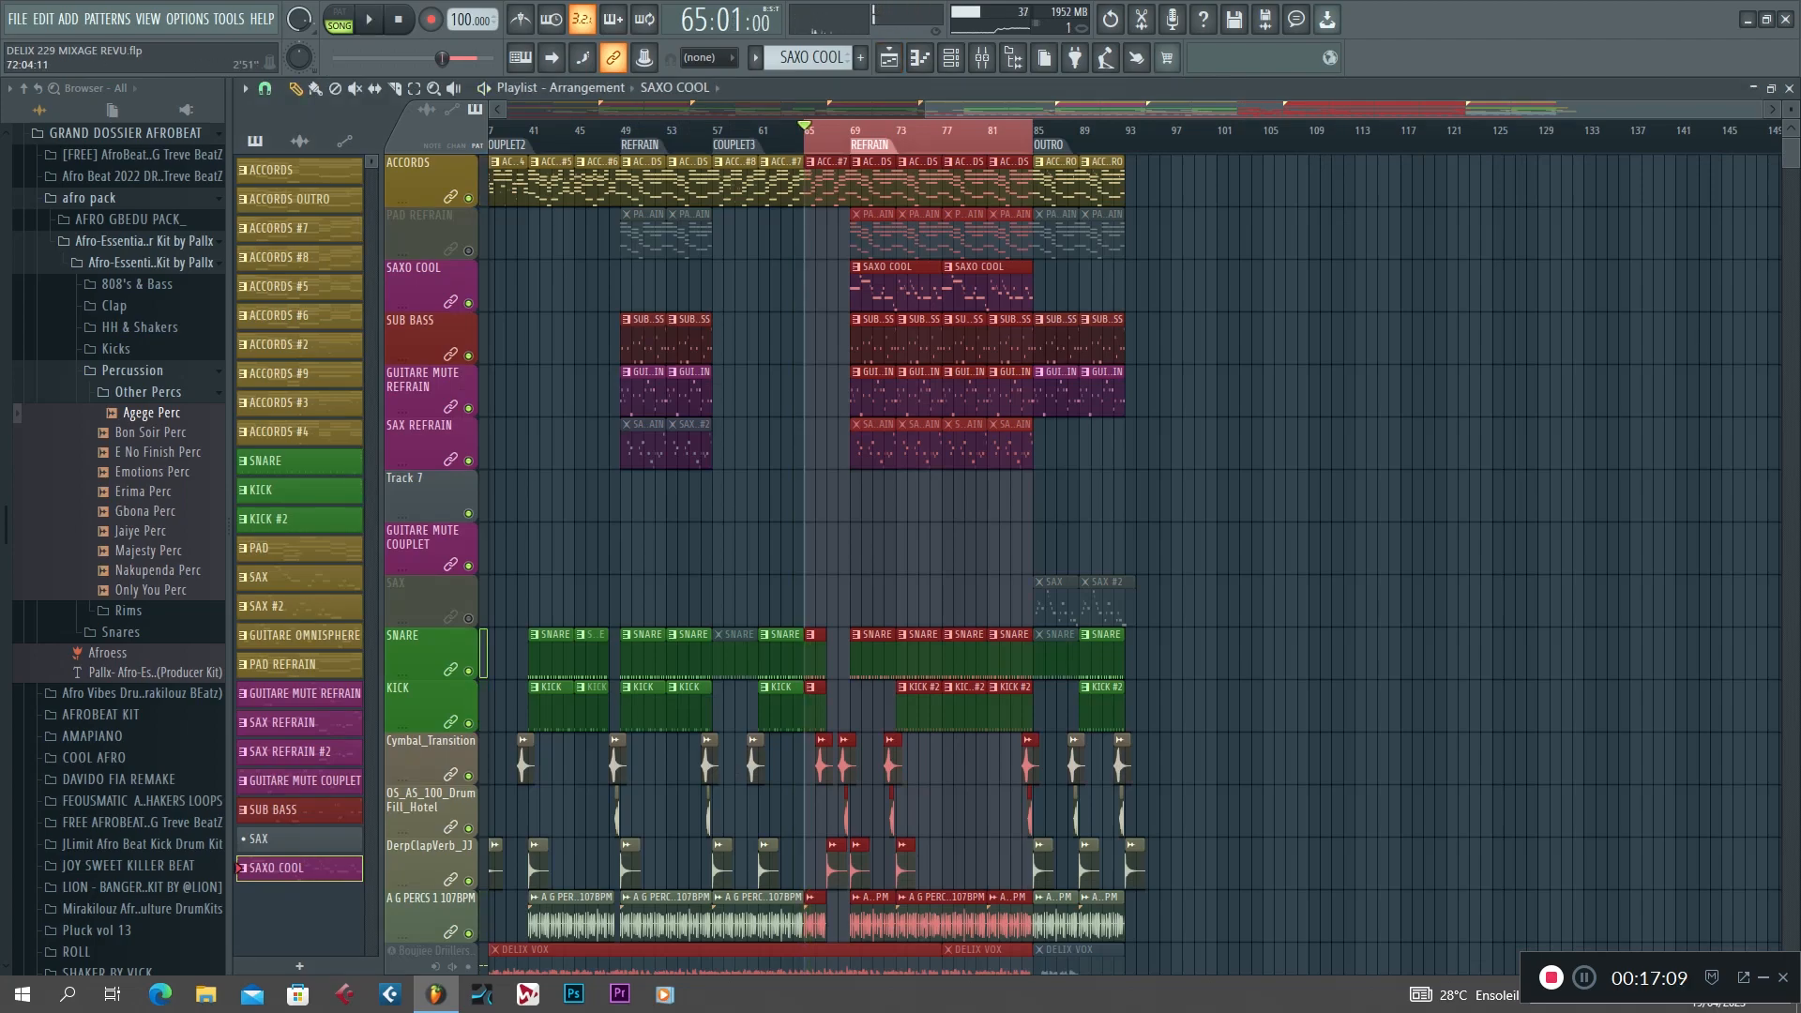
# Open the ACCORDS #2 clip near the start of the song, view its chord notes and return to the playlist.
pyautogui.moveTo(1125, 110); pyautogui.dragTo(705, 110)
pyautogui.doubleClick(549, 184)
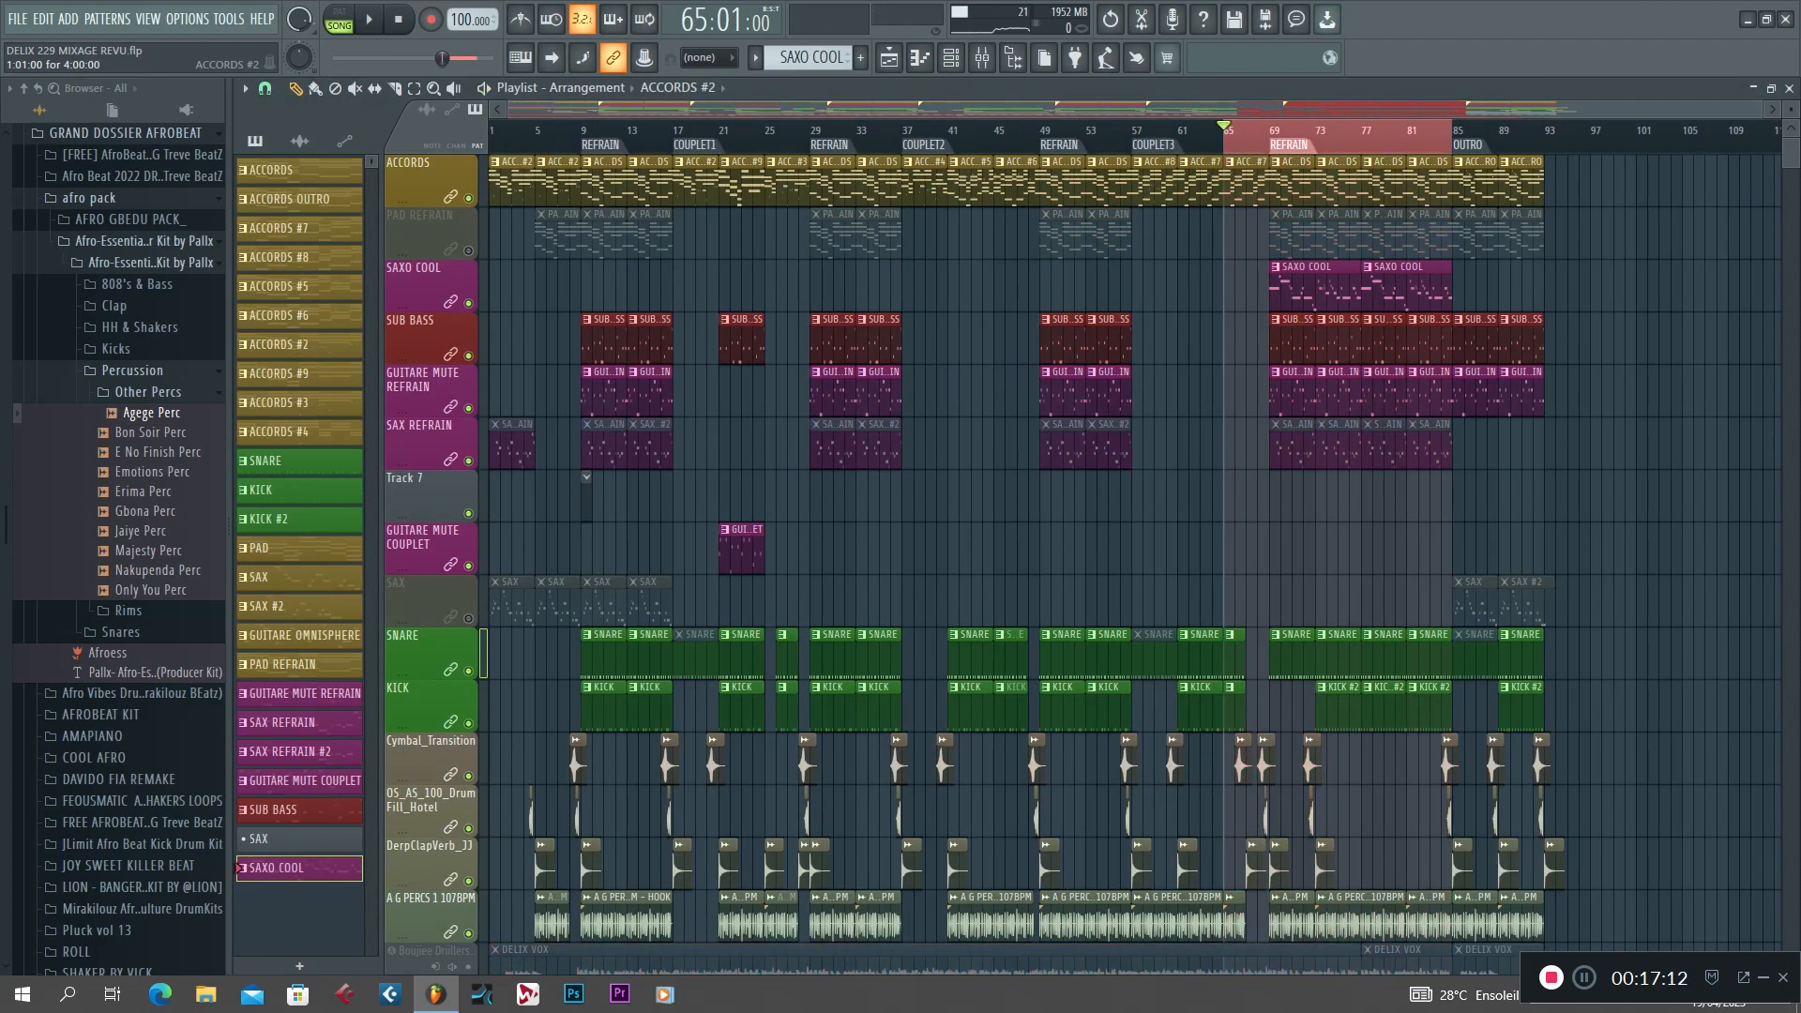
pyautogui.hscroll(-2, 722, 441)
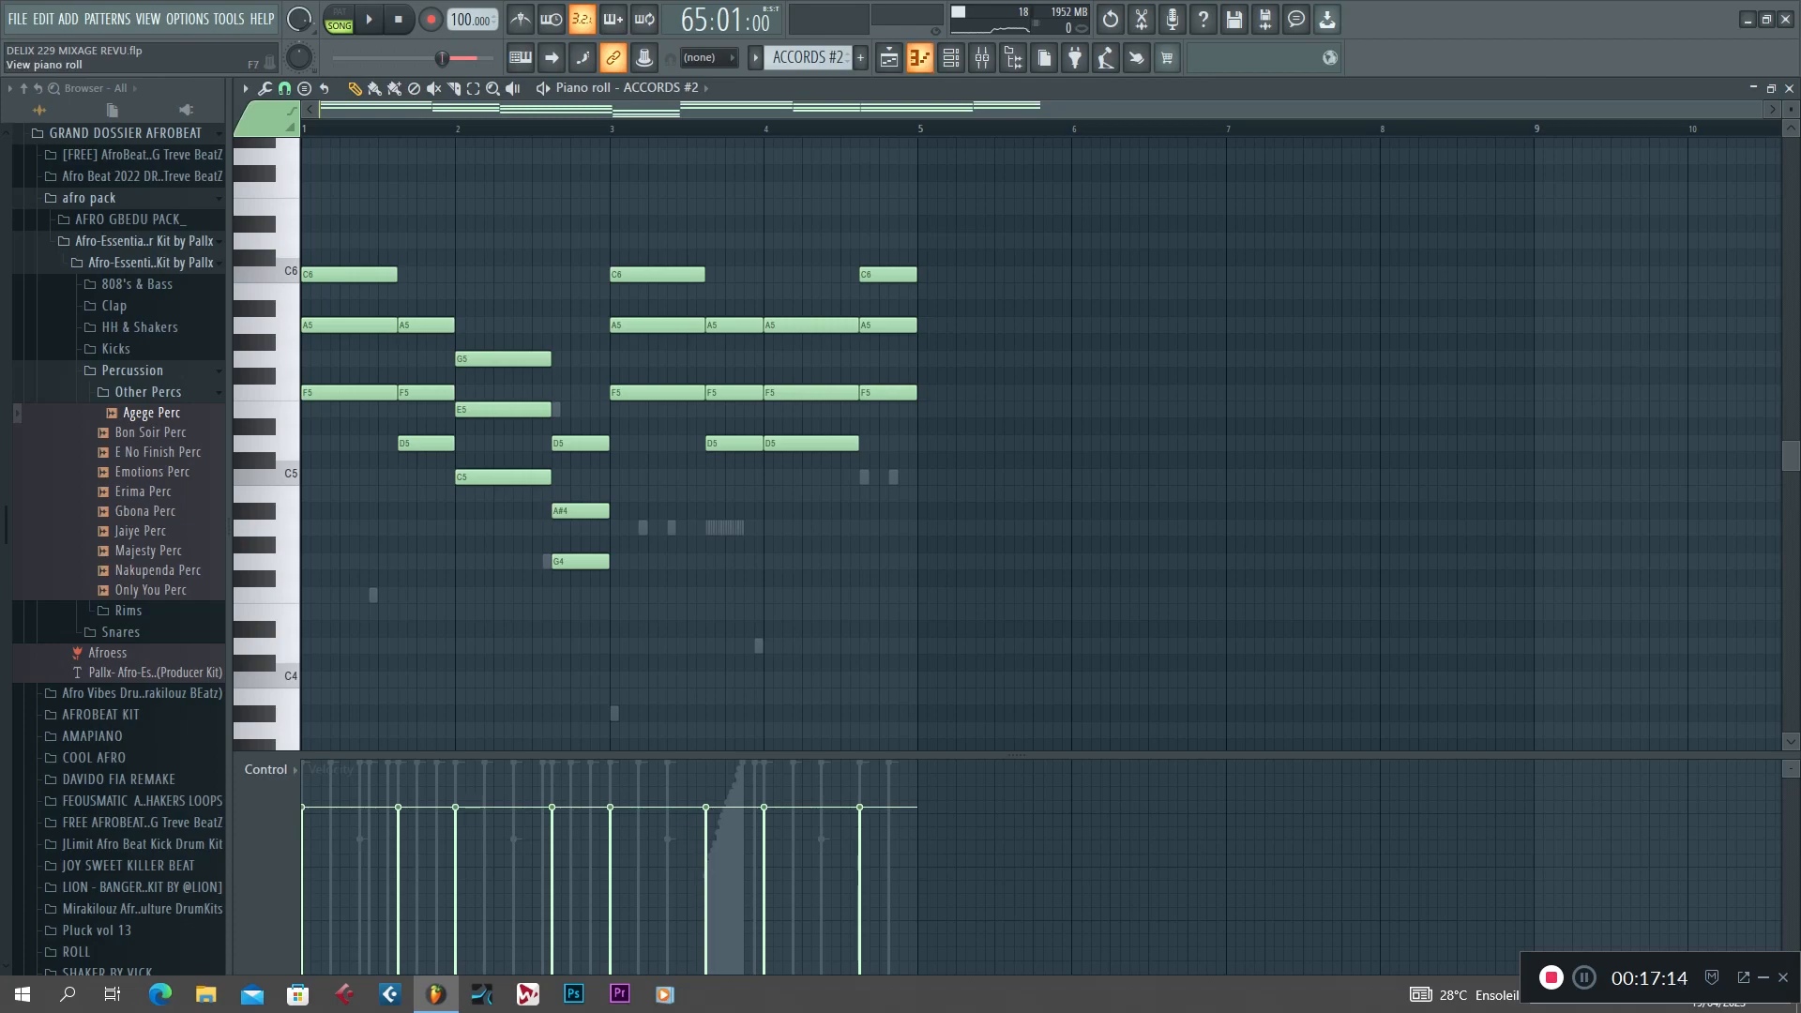
pyautogui.click(889, 57)
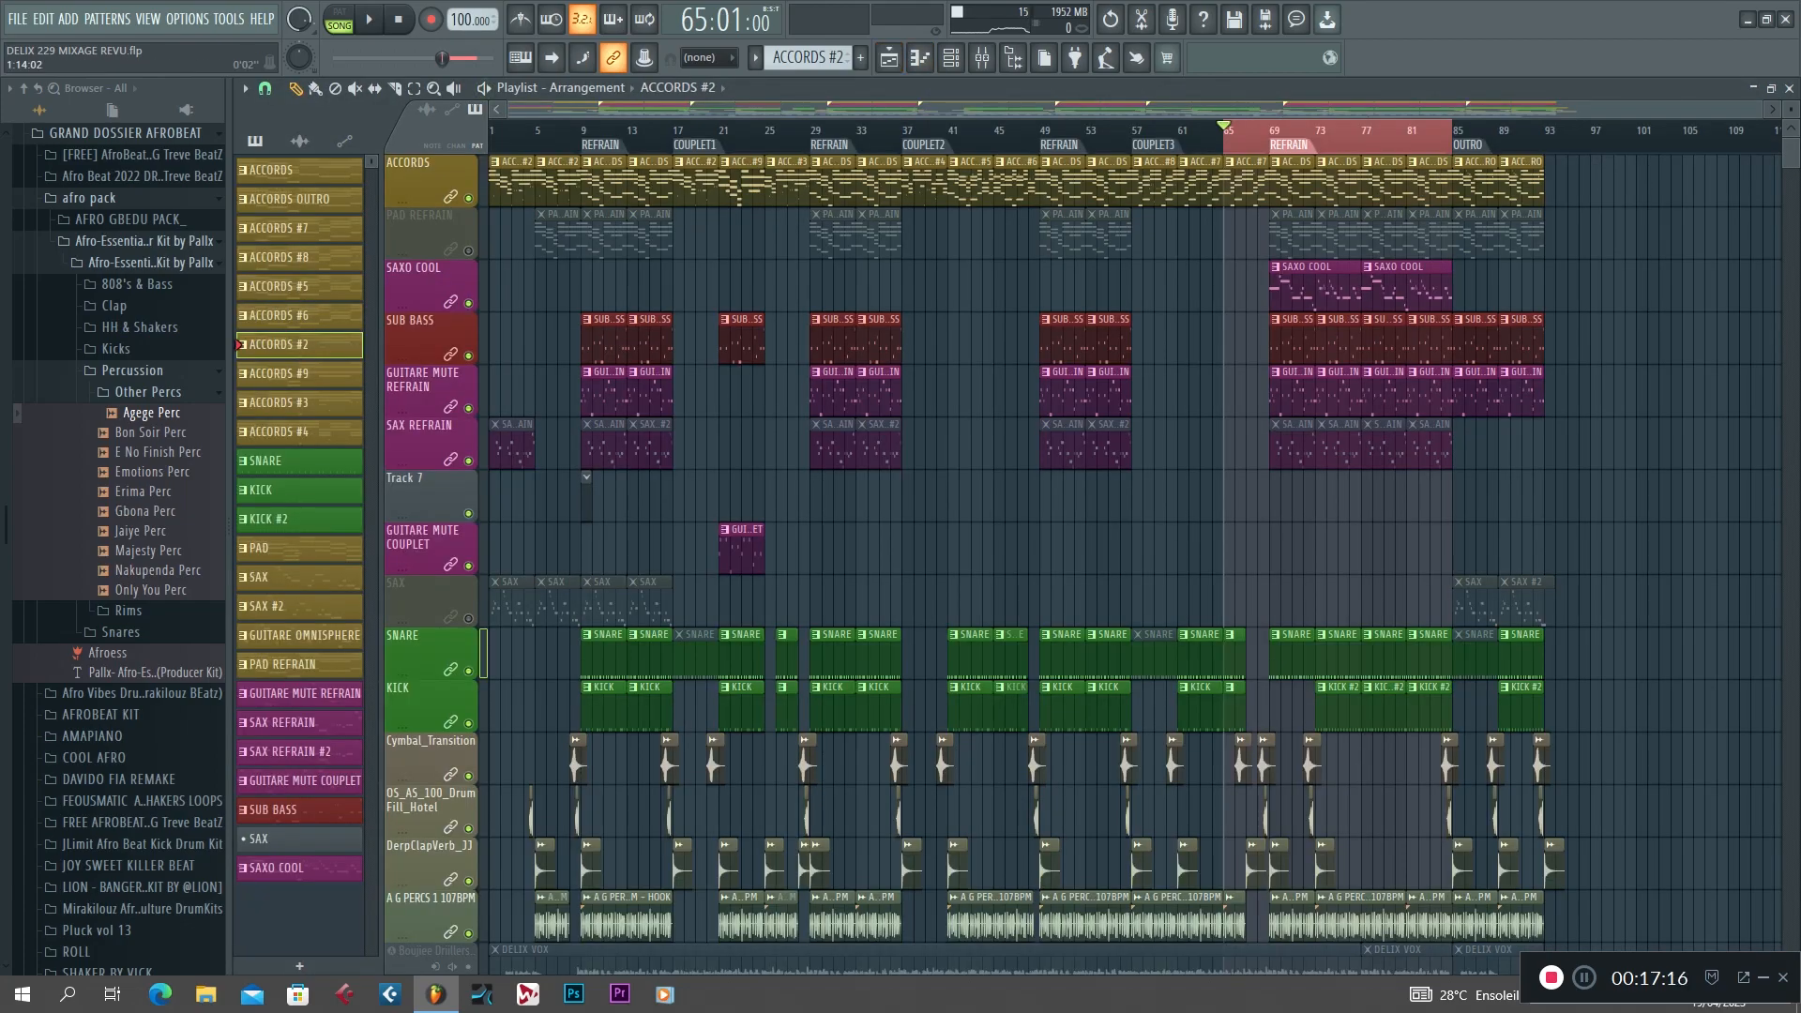
# Clear the selected range, play the arrangement from bar 1 while looking over all the tracks, and stop playback.
pyautogui.click(502, 129)
pyautogui.click(492, 129)
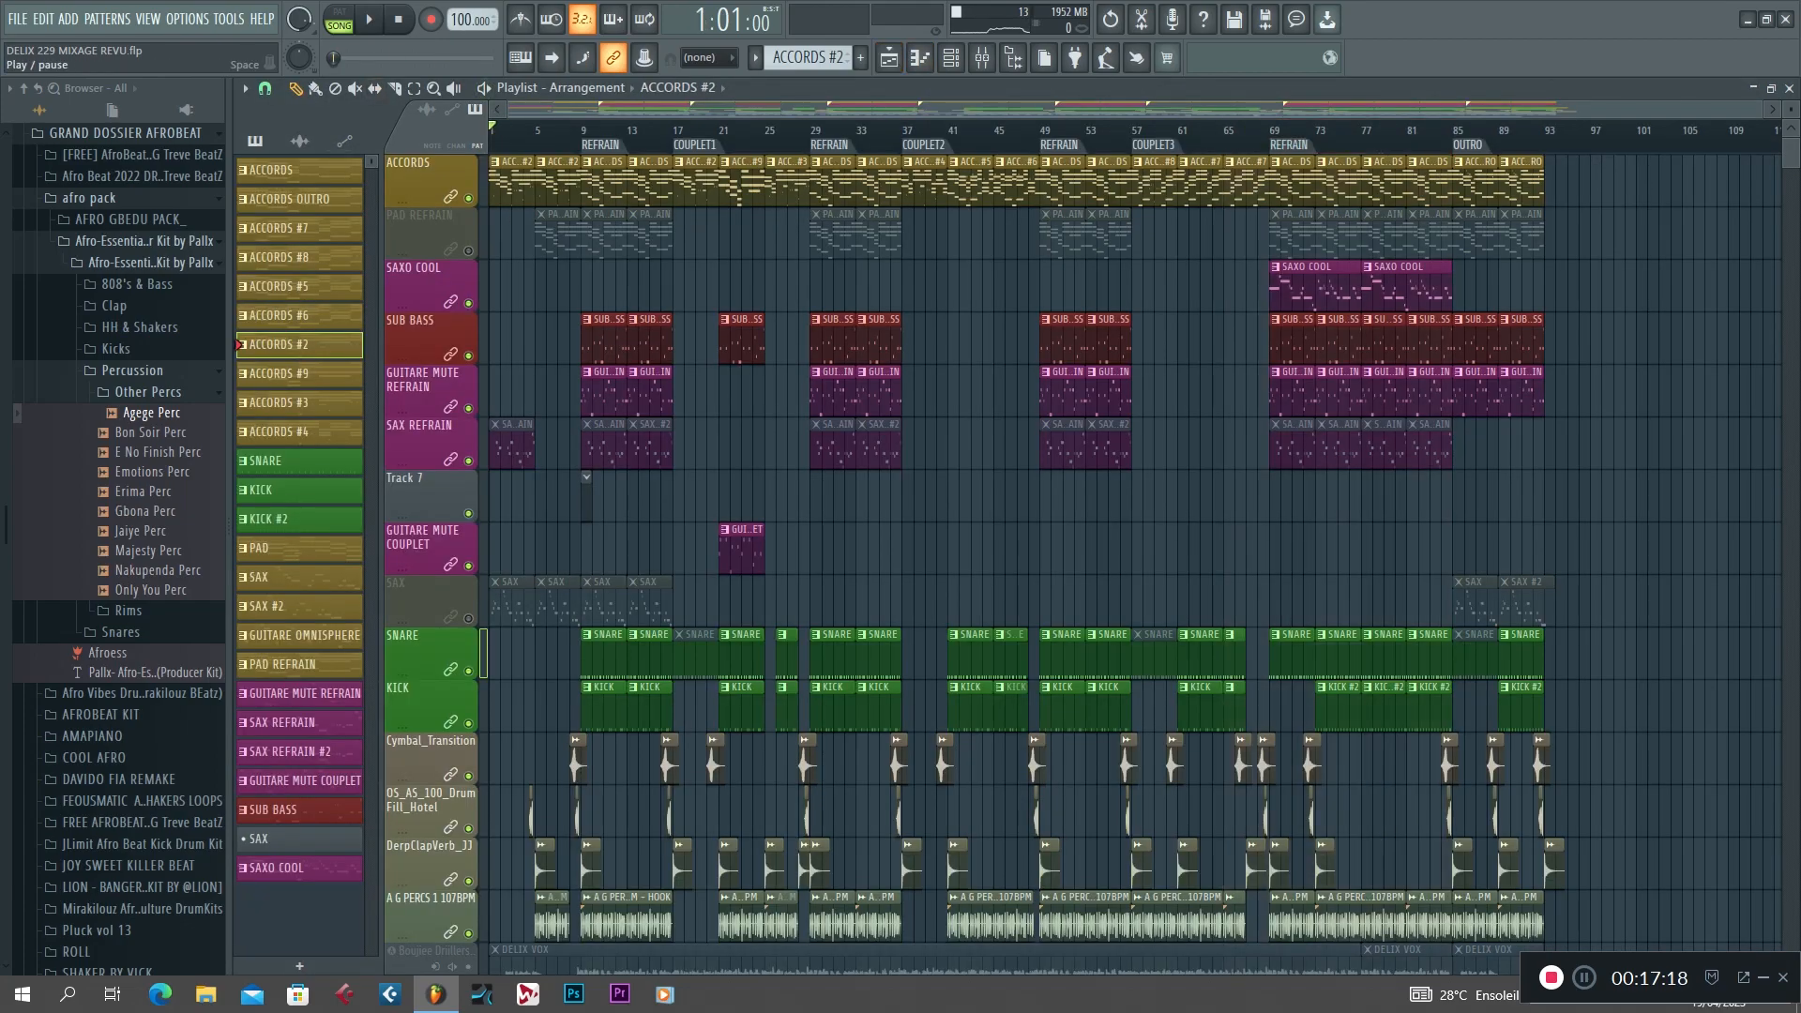
pyautogui.click(369, 18)
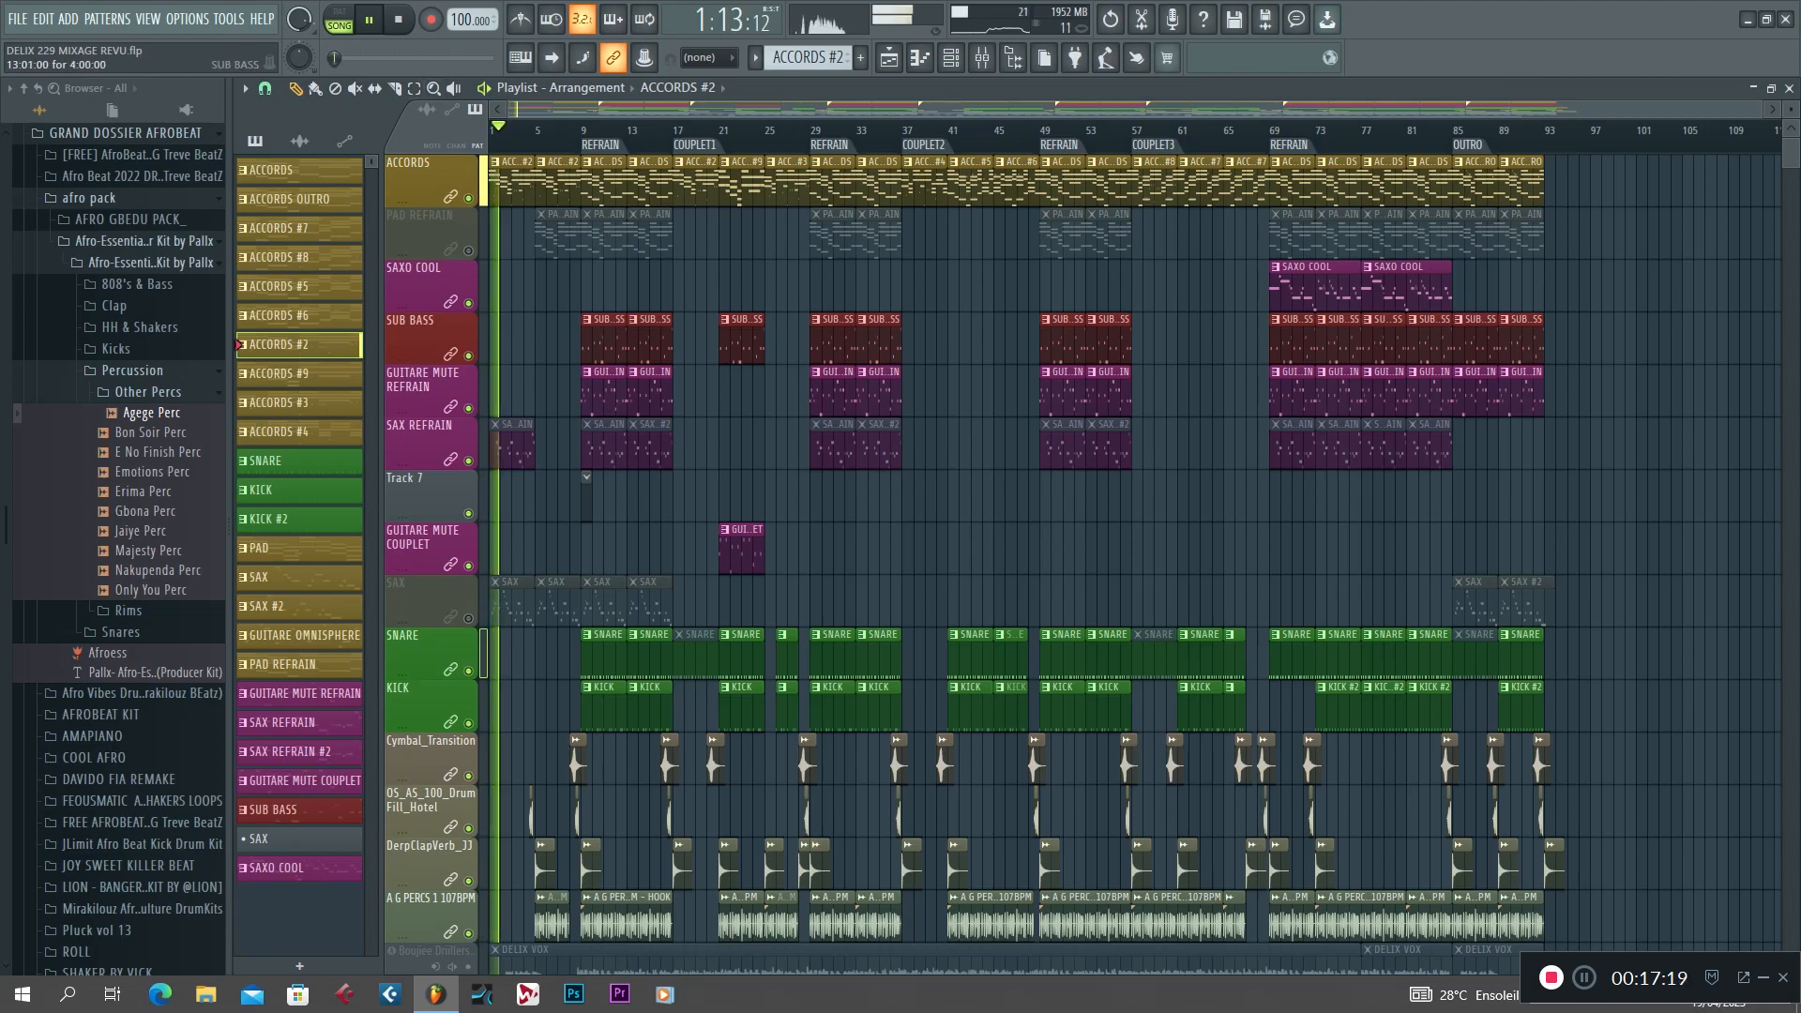
pyautogui.scroll(-3, 1082, 565)
pyautogui.scroll(3, 1082, 565)
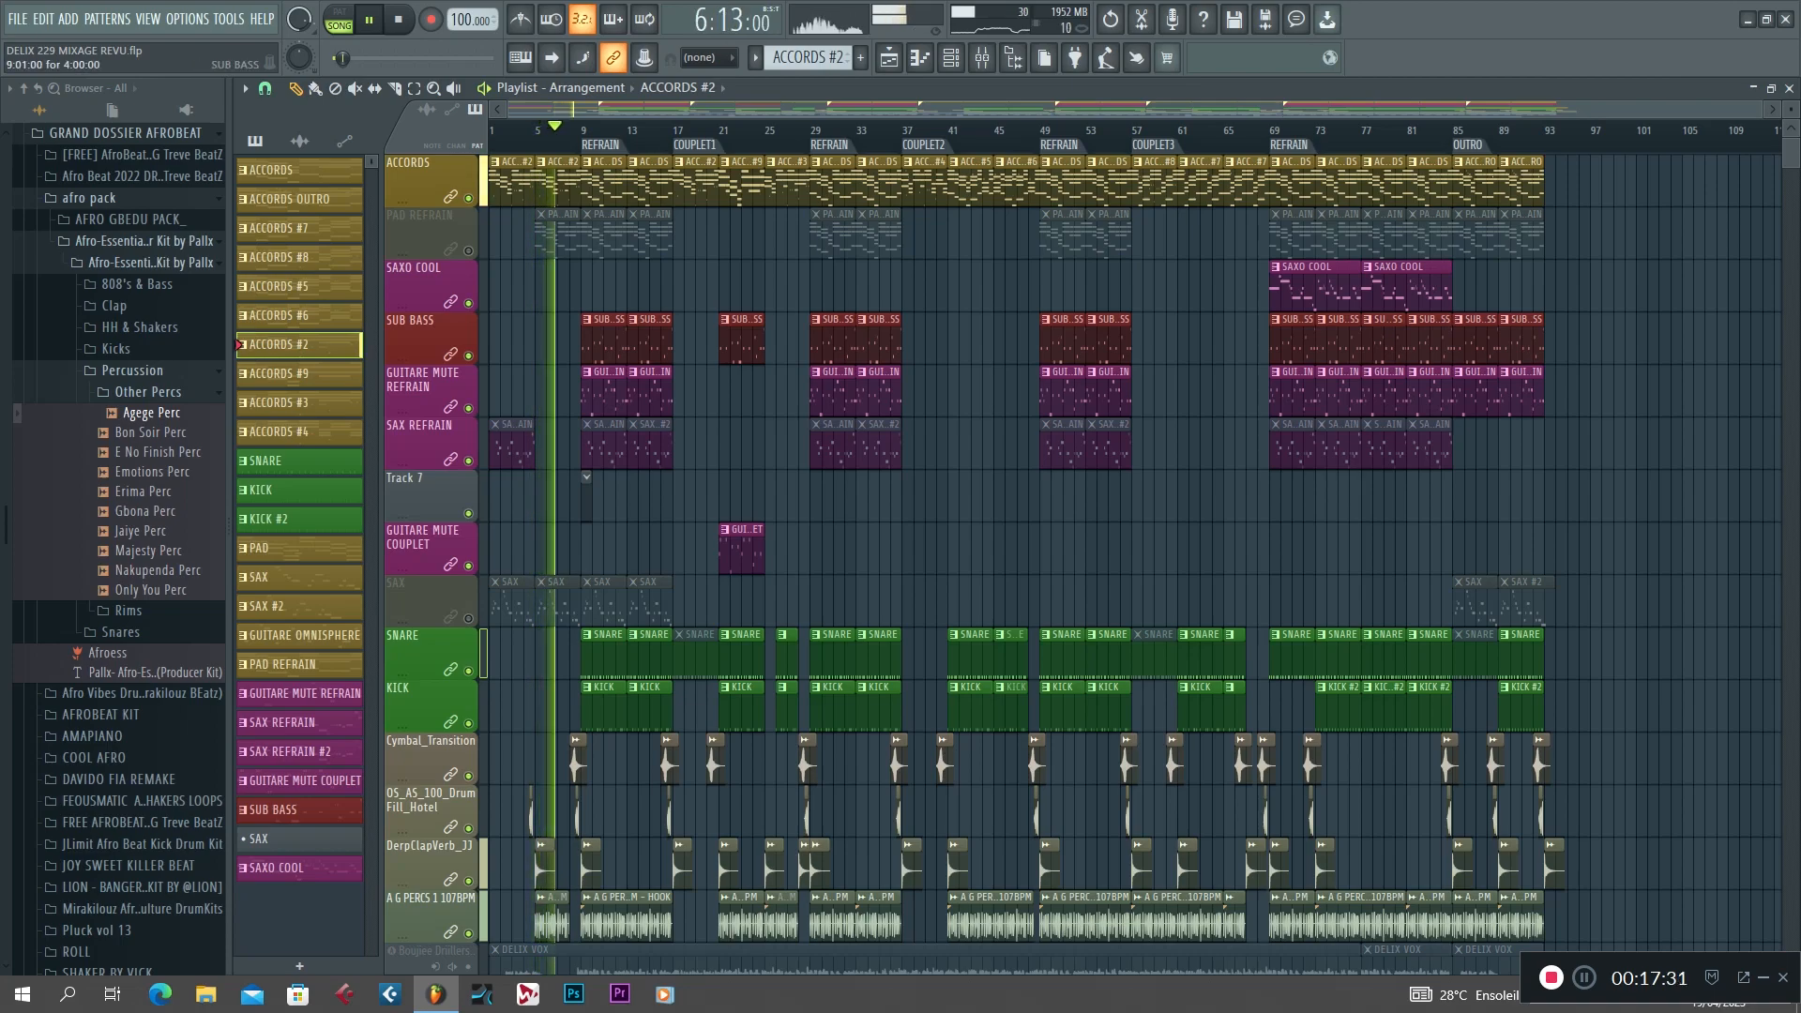
pyautogui.scroll(-3, 604, 339)
pyautogui.scroll(3, 605, 340)
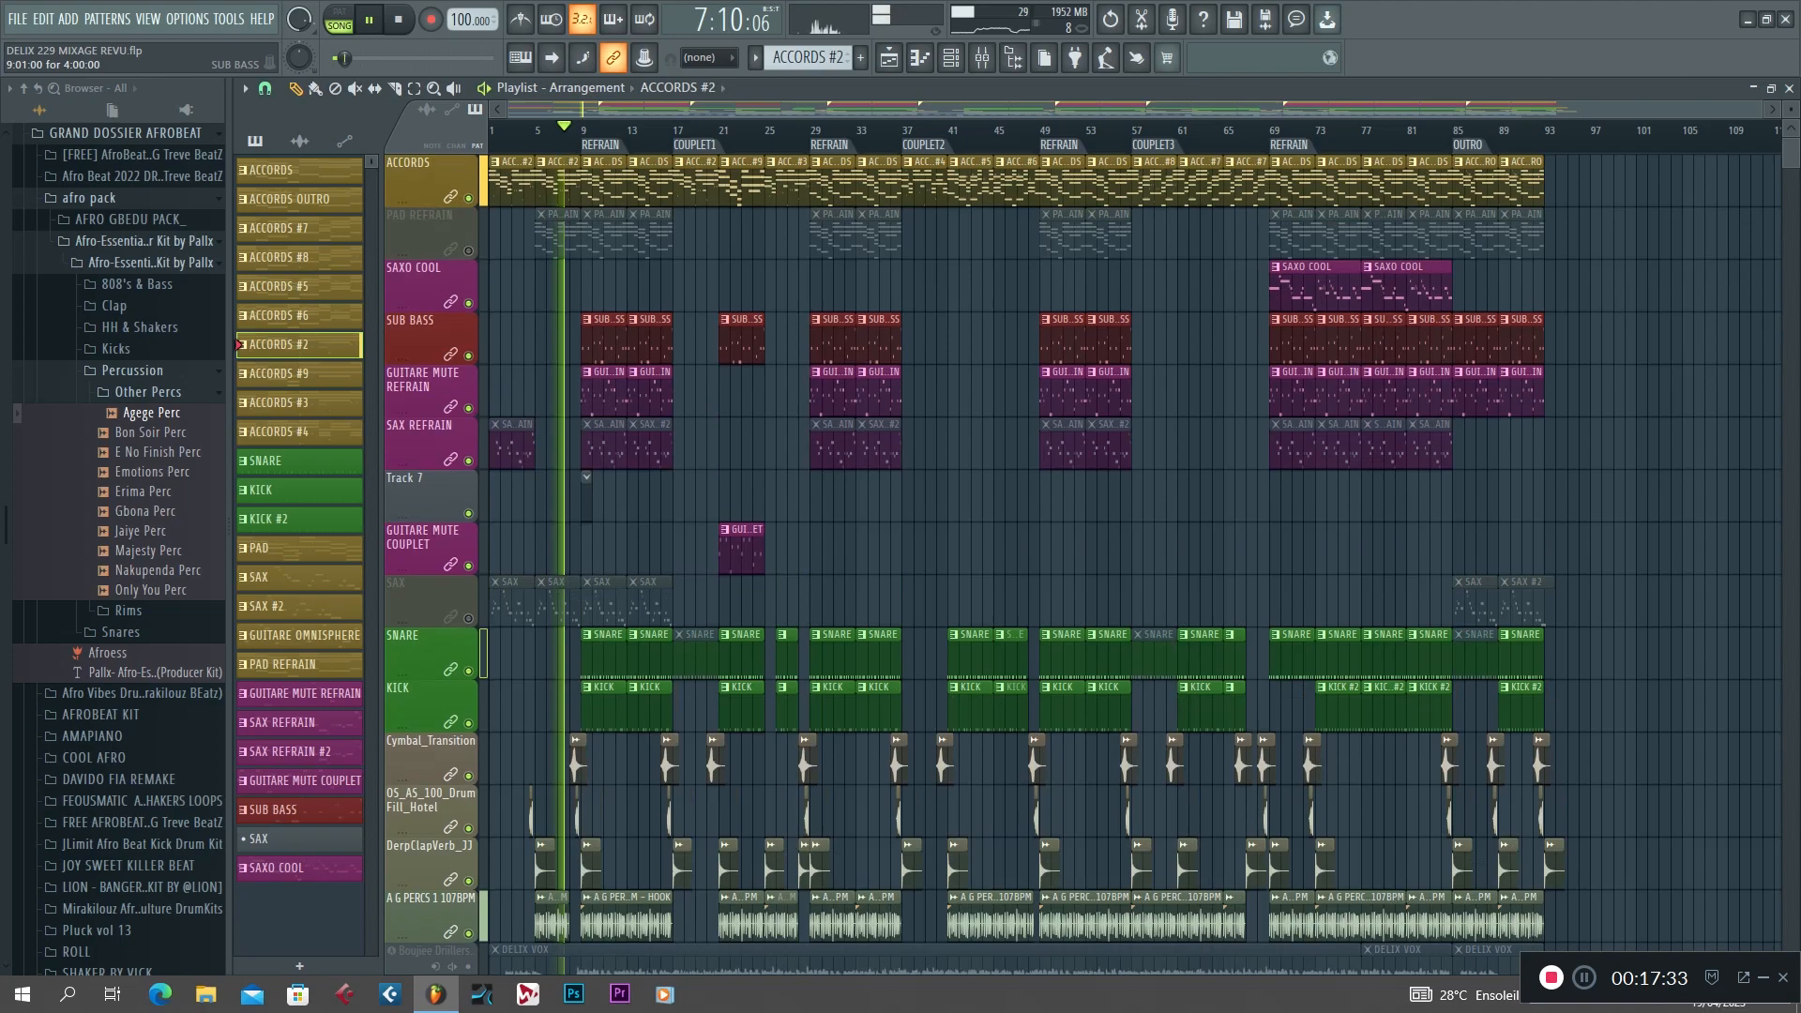
pyautogui.scroll(-5, 604, 340)
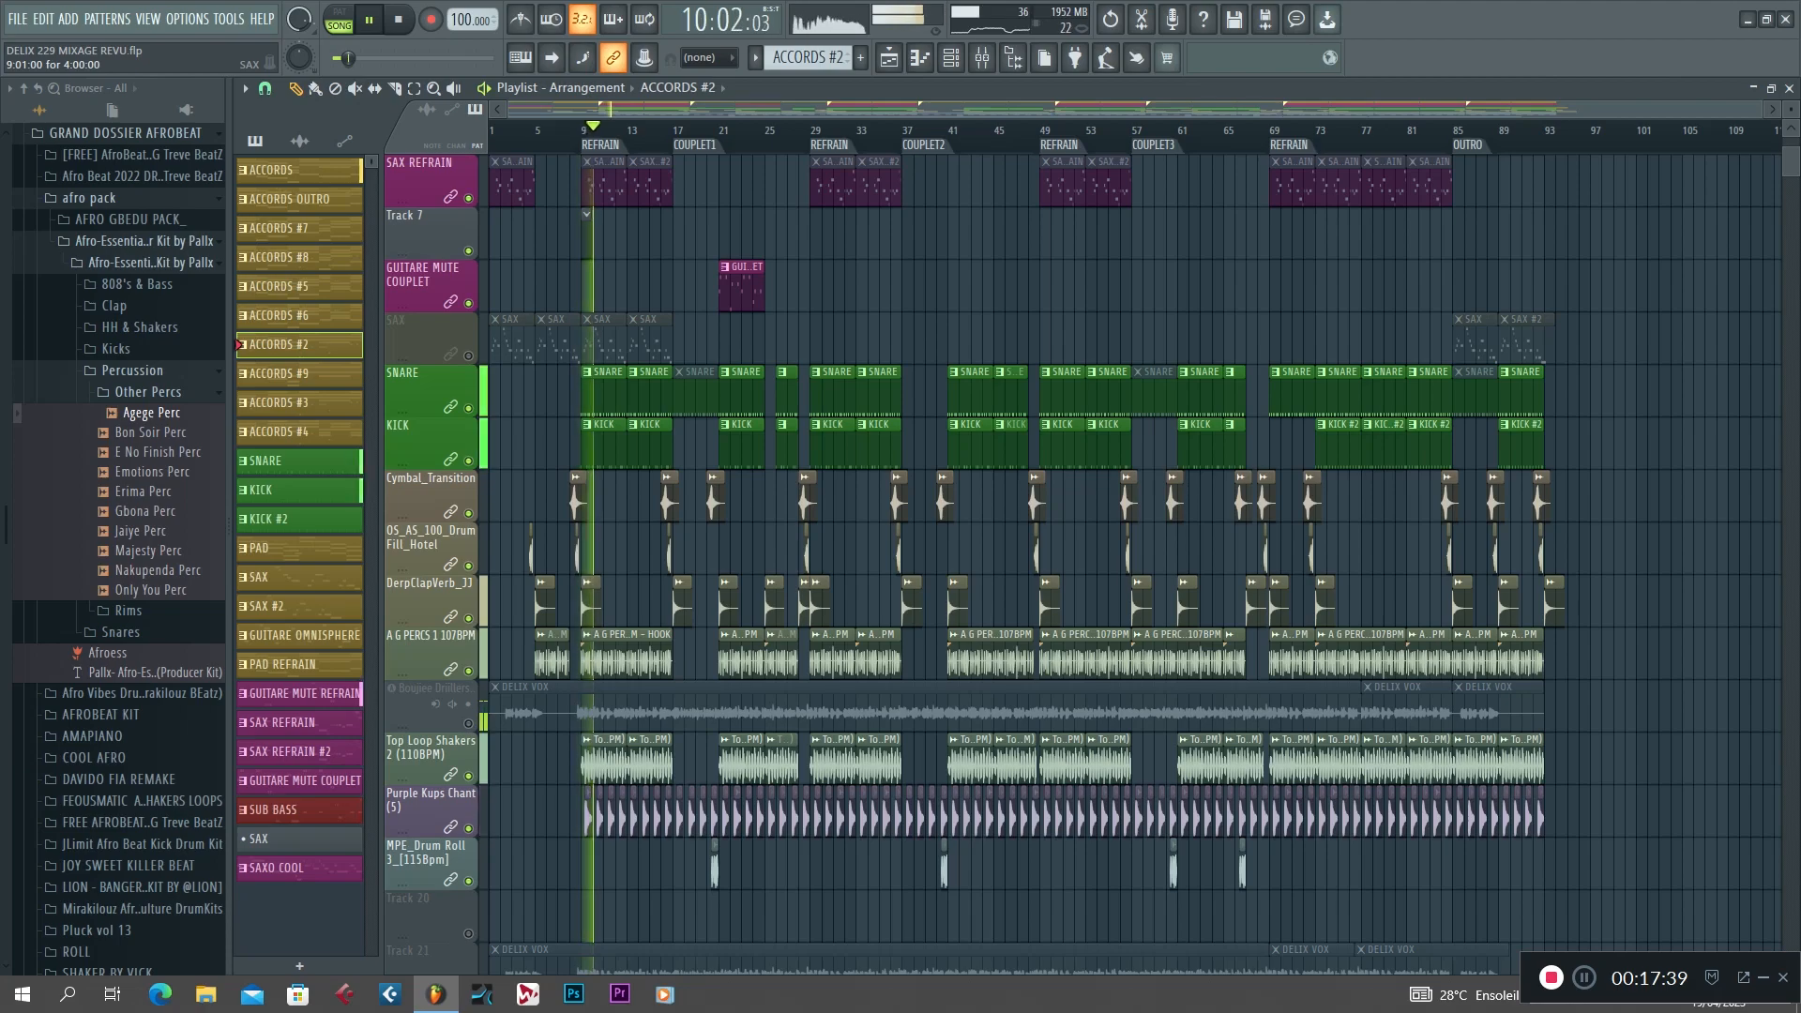
pyautogui.press('space')
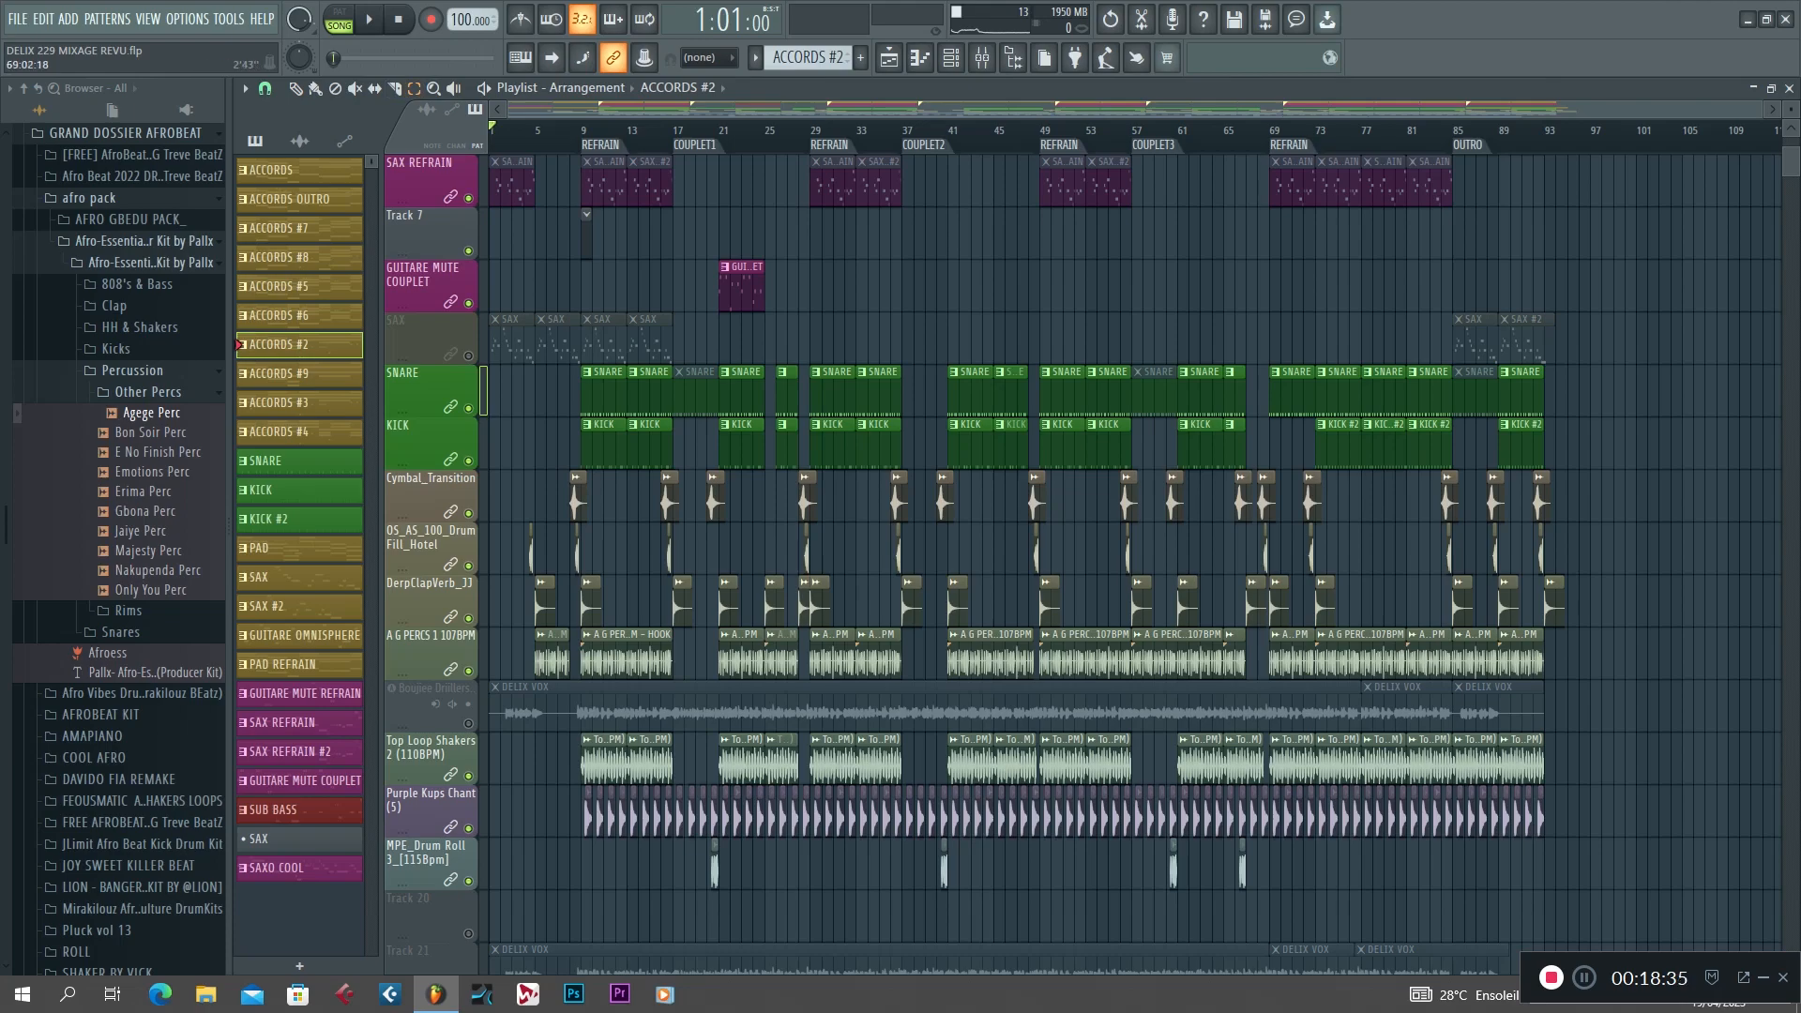
# Select bars 69 to 92 covering the last refrain and OUTRO, and play that range from the upper tracks' view.
pyautogui.moveTo(1297, 132); pyautogui.dragTo(1534, 132)
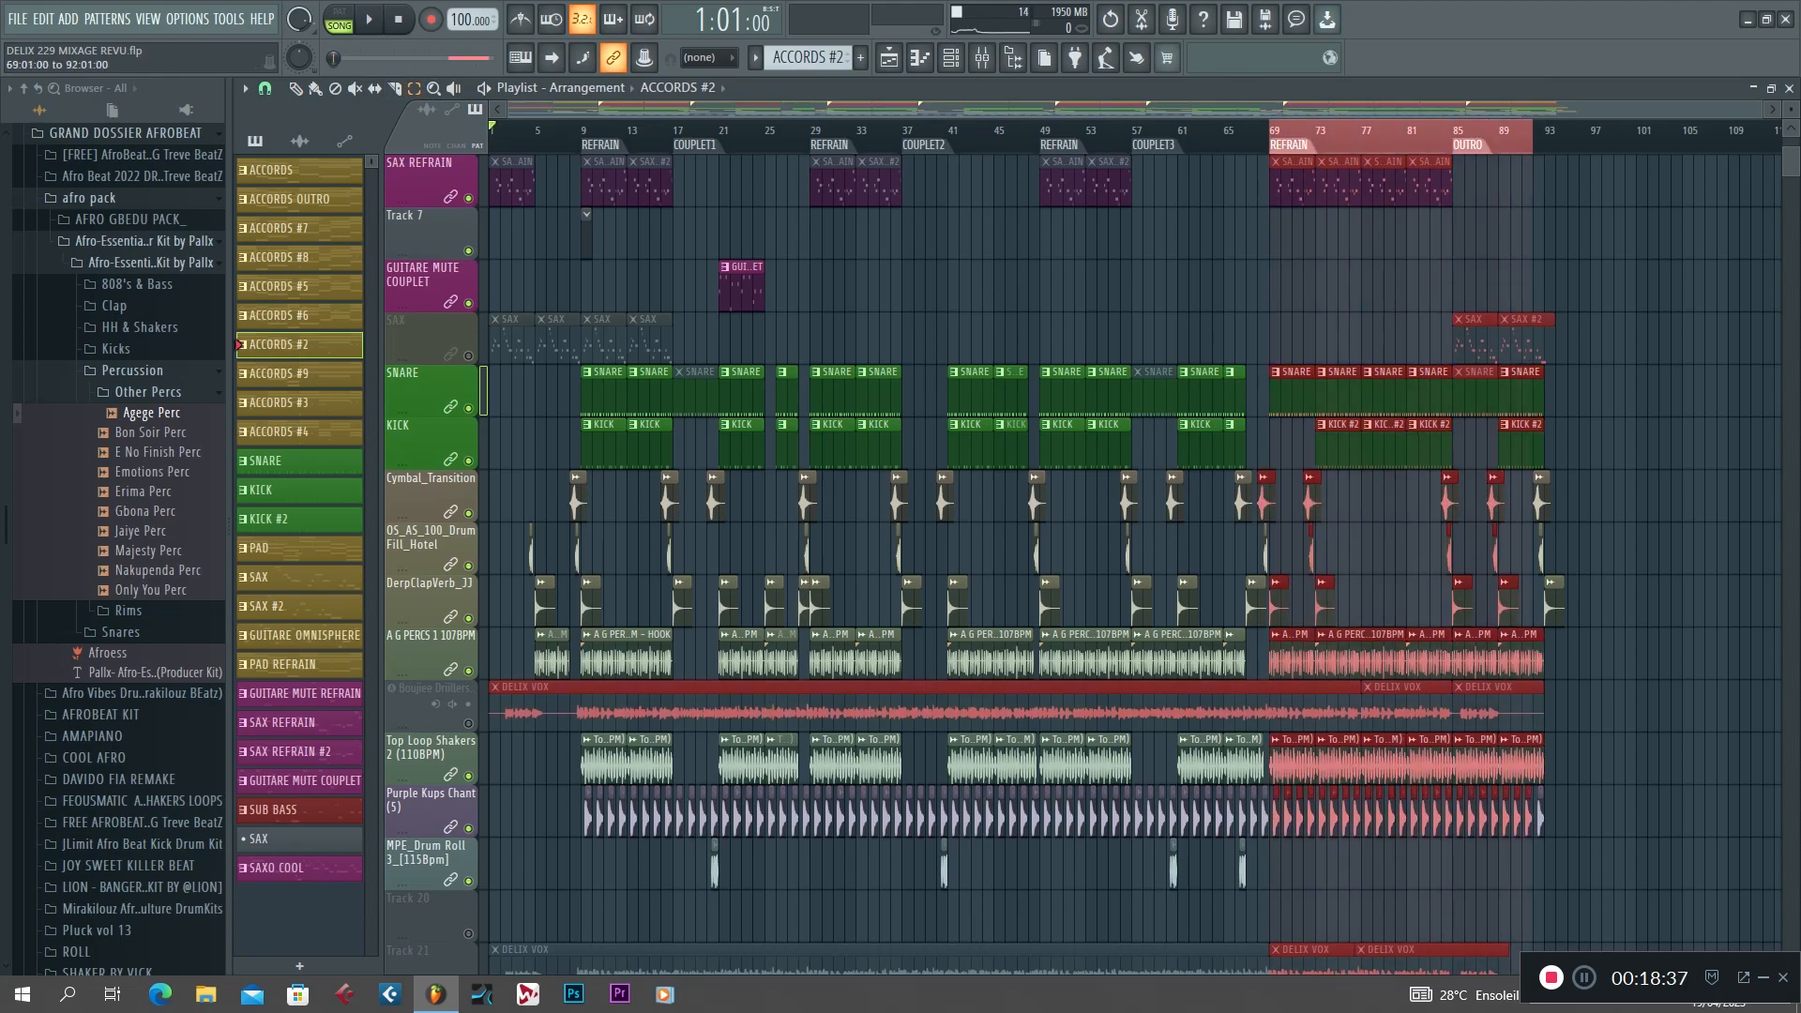
pyautogui.press('space')
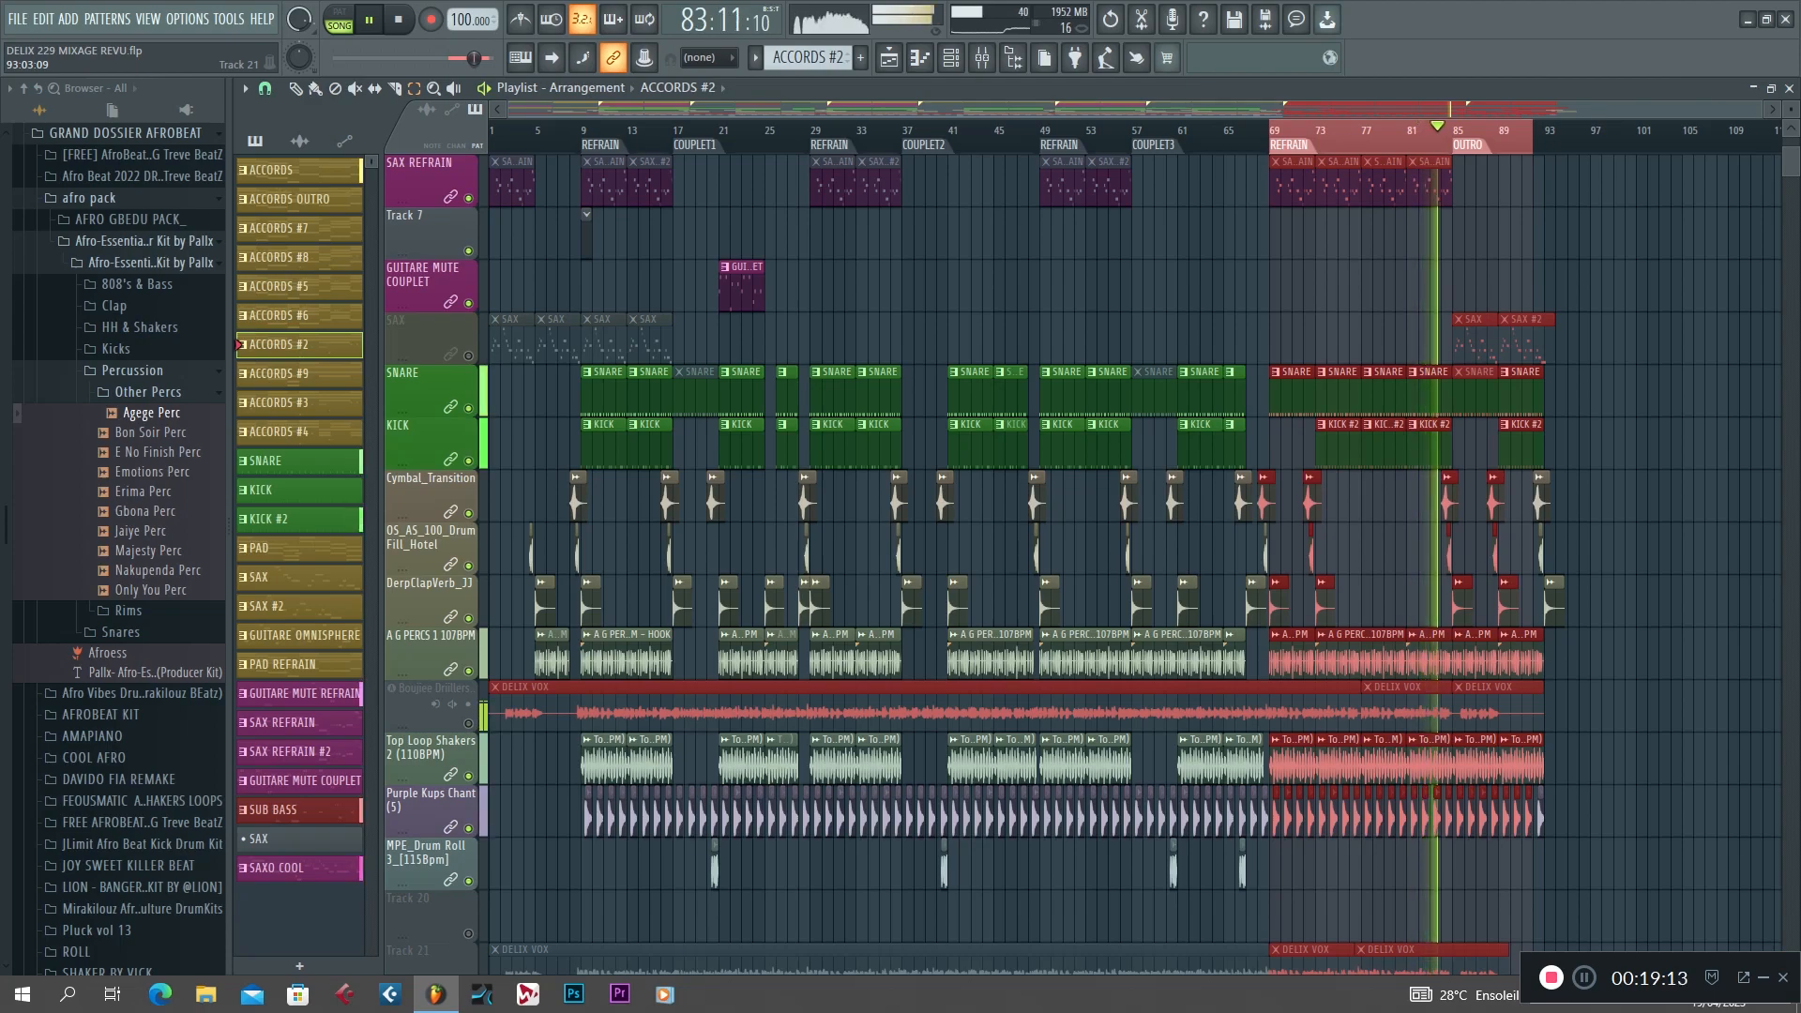
pyautogui.scroll(5, 1246, 649)
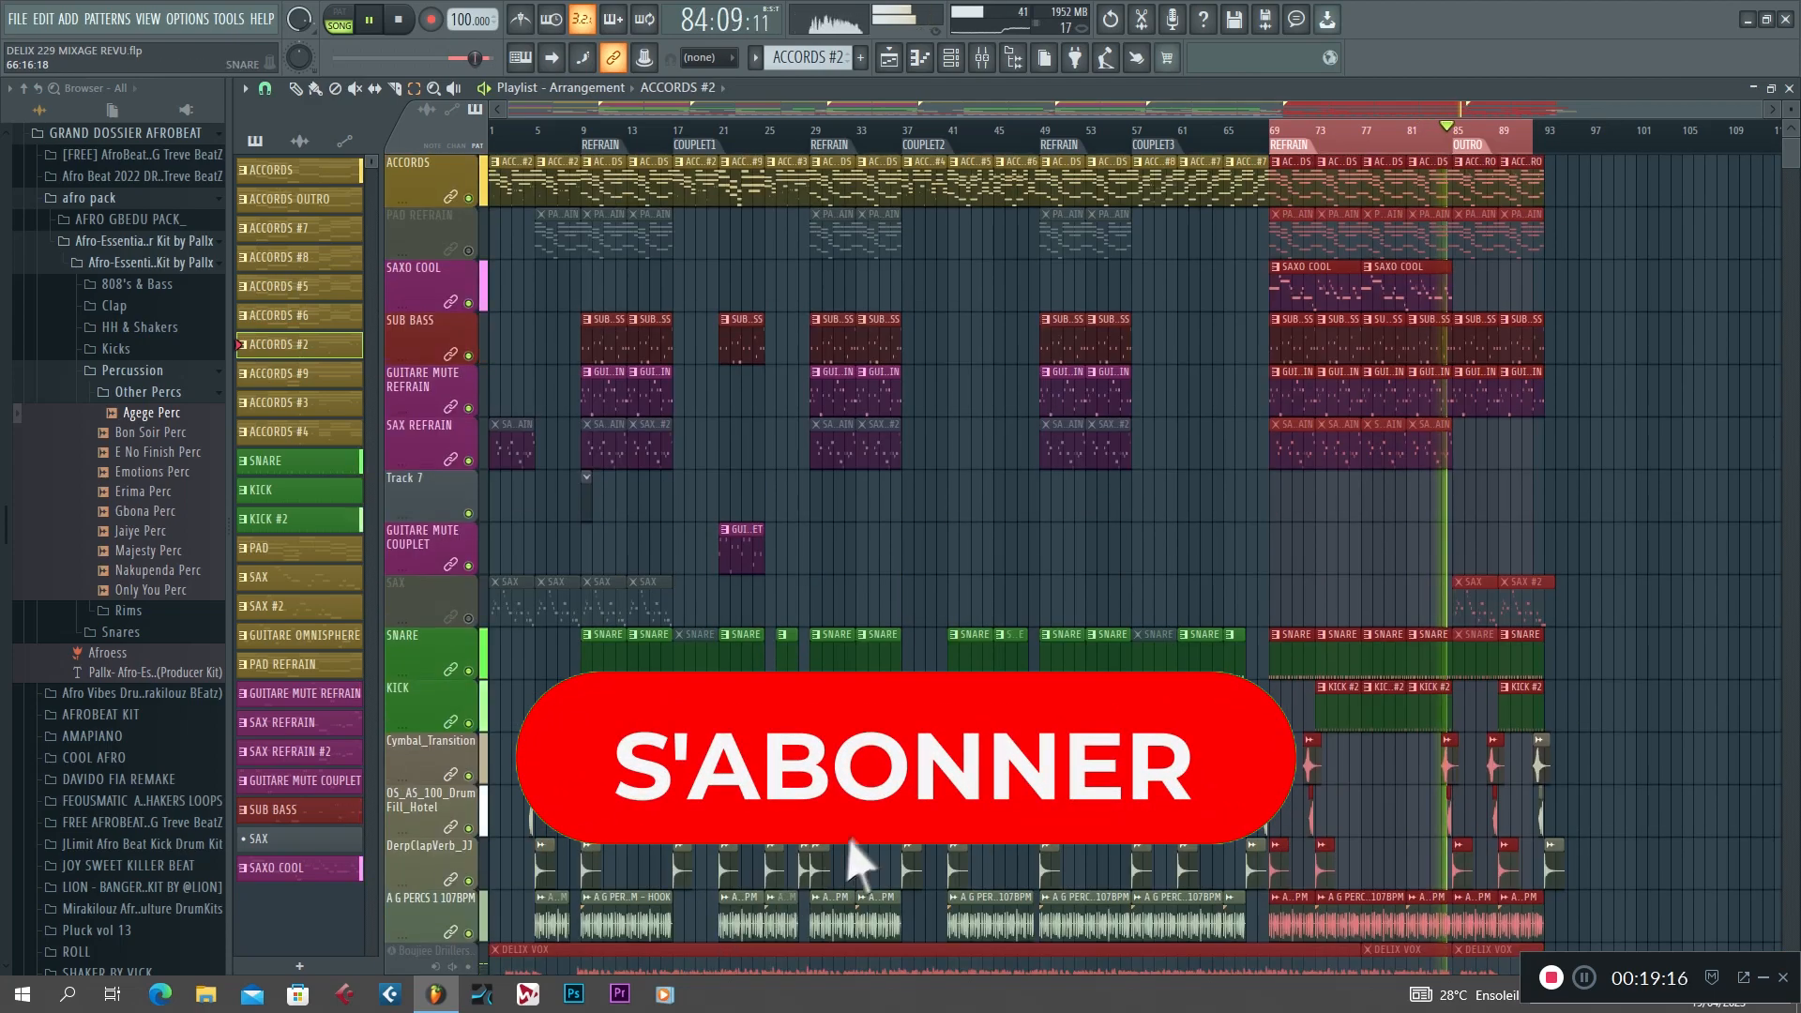